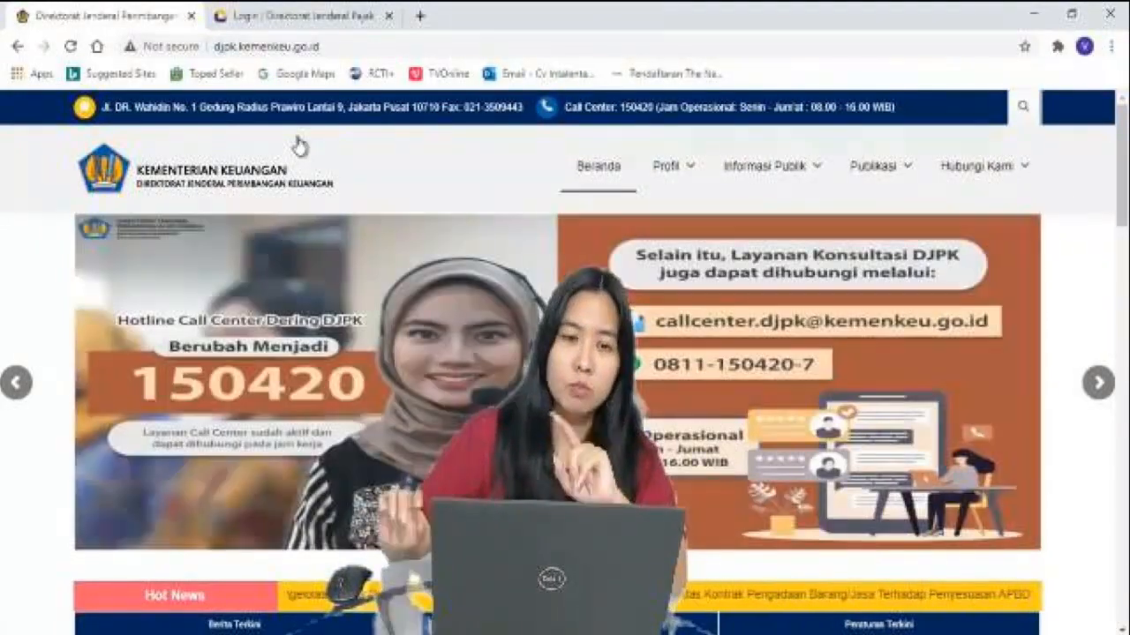
Log in to DJP Online with the taxpayer's NPWP, account password and the on-screen security code
left_click(309, 17)
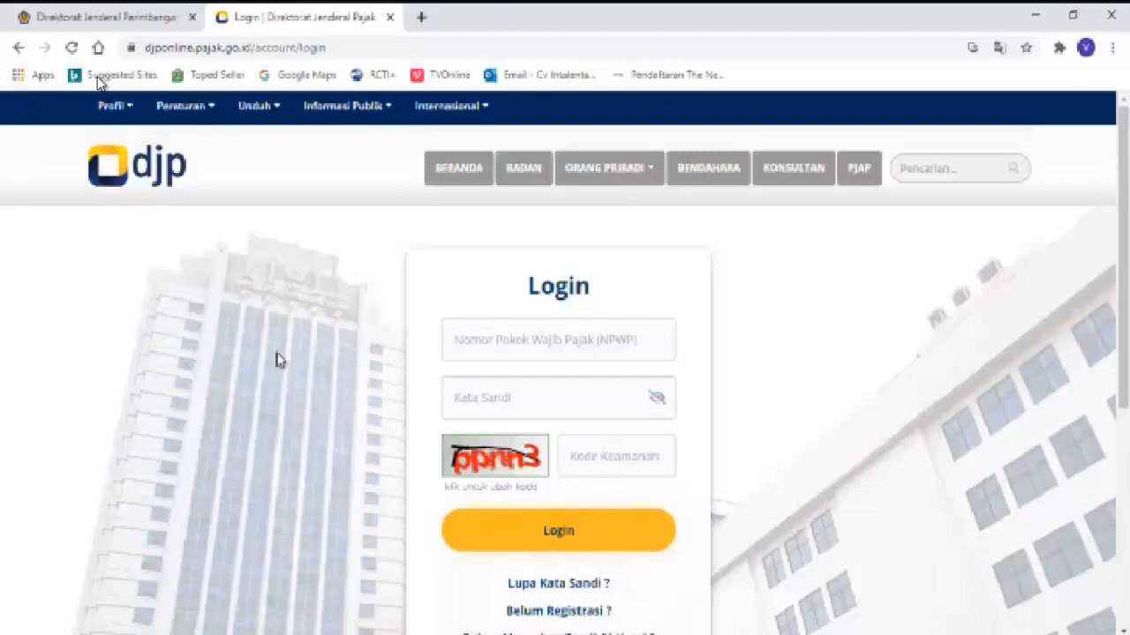
left_click(455, 342)
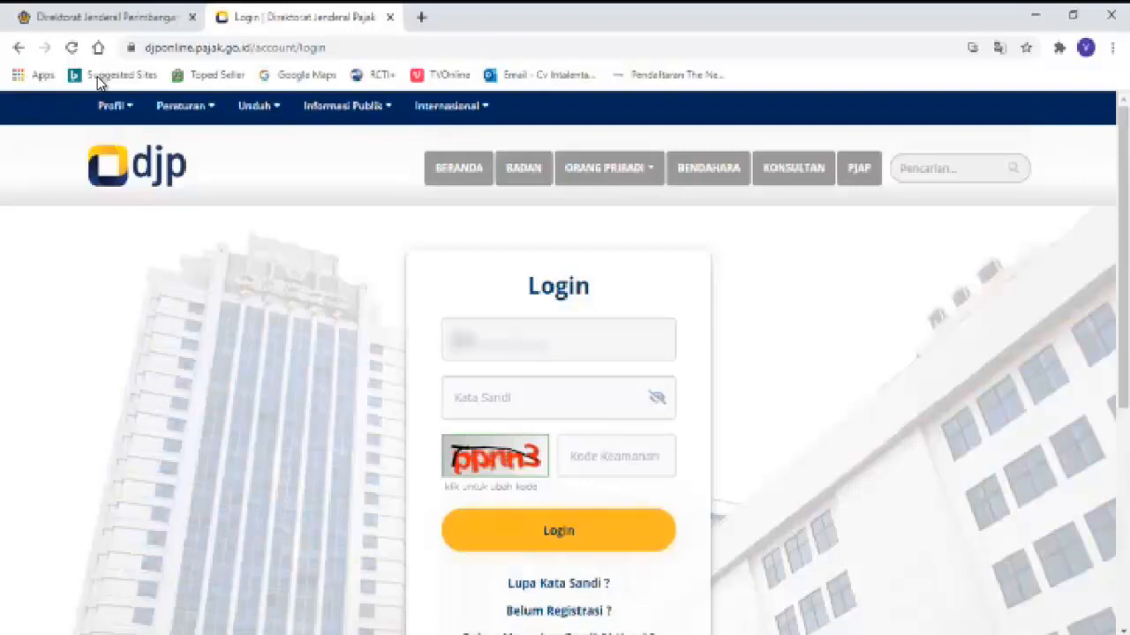
type("***************")
left_click(465, 390)
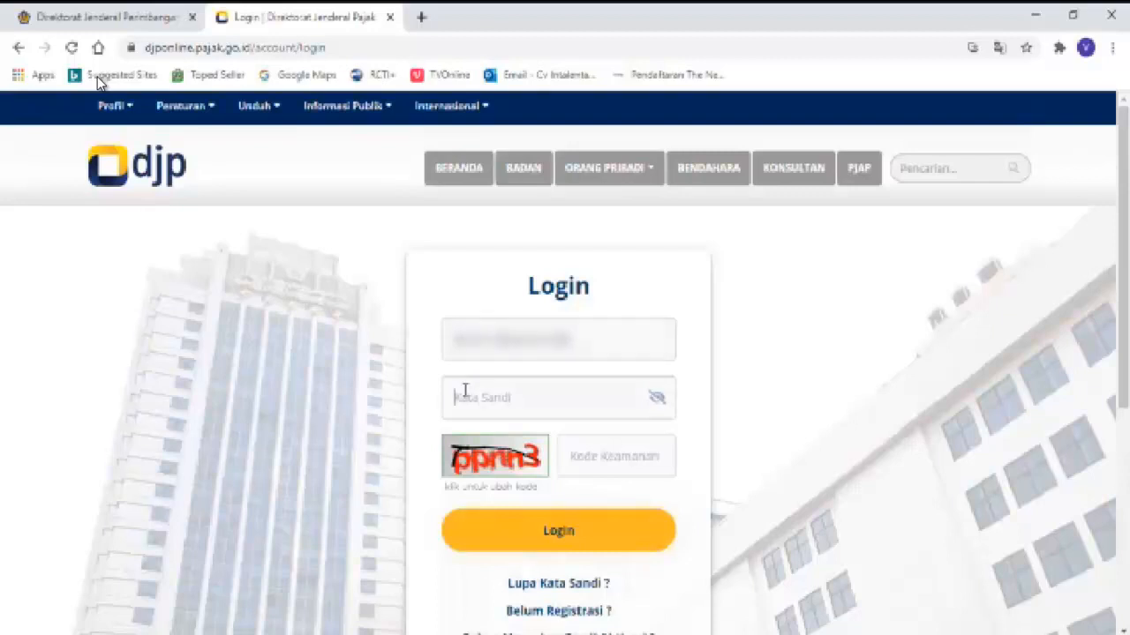
type("********")
left_click(576, 457)
type("pprn3")
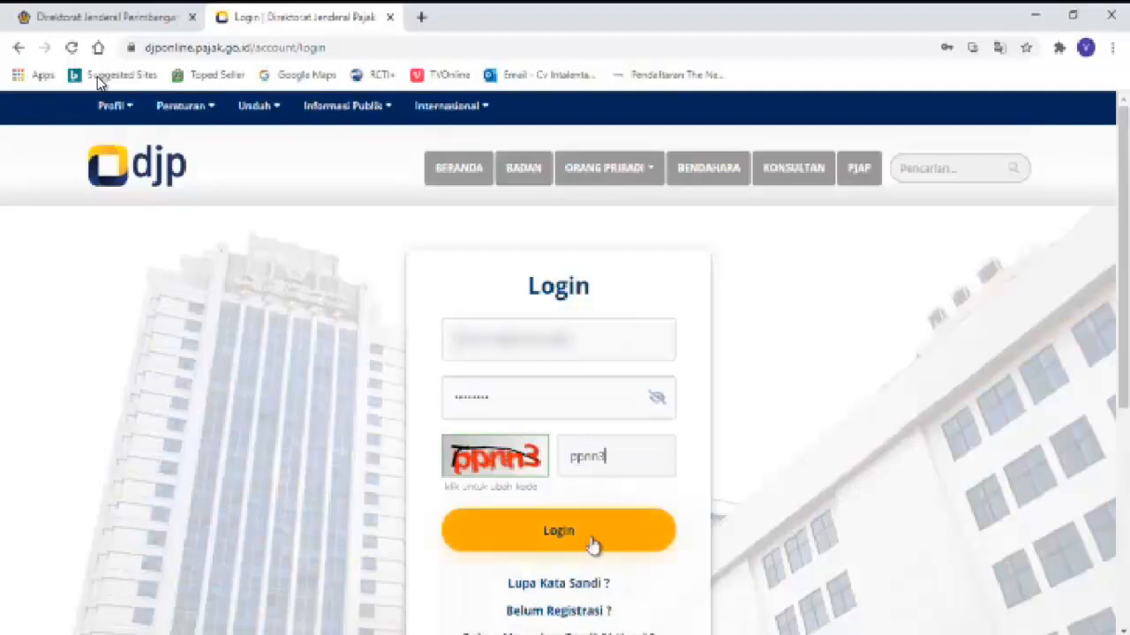
left_click(584, 538)
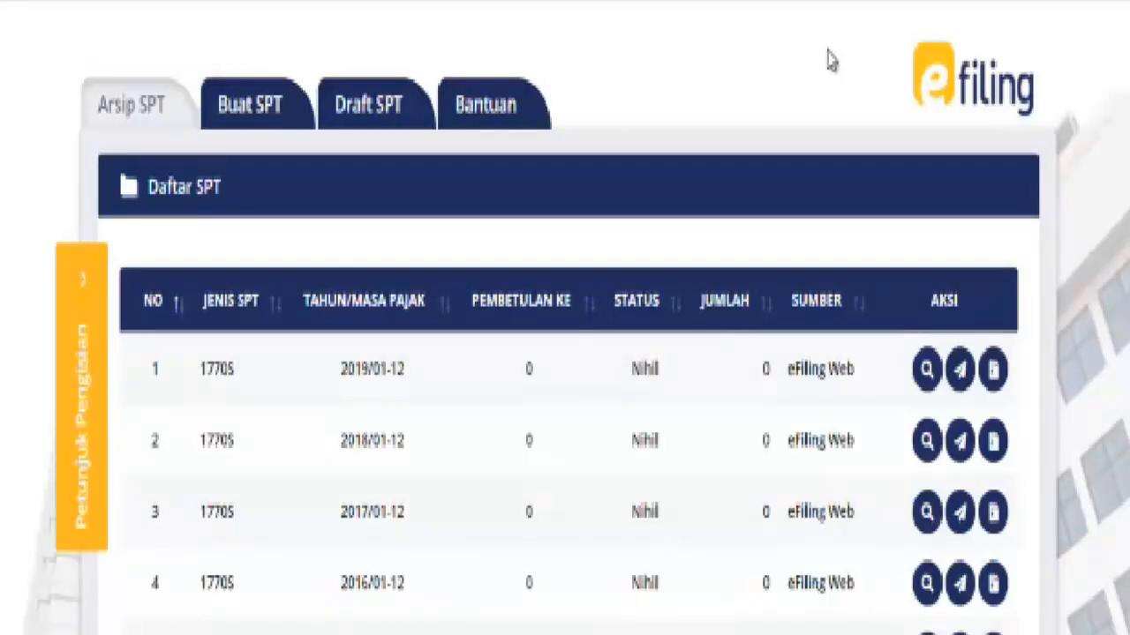
Scroll through the Daftar SPT archive of 1770S returns for 2016–2019 and return to the top
scroll(807, 156, "down", 5)
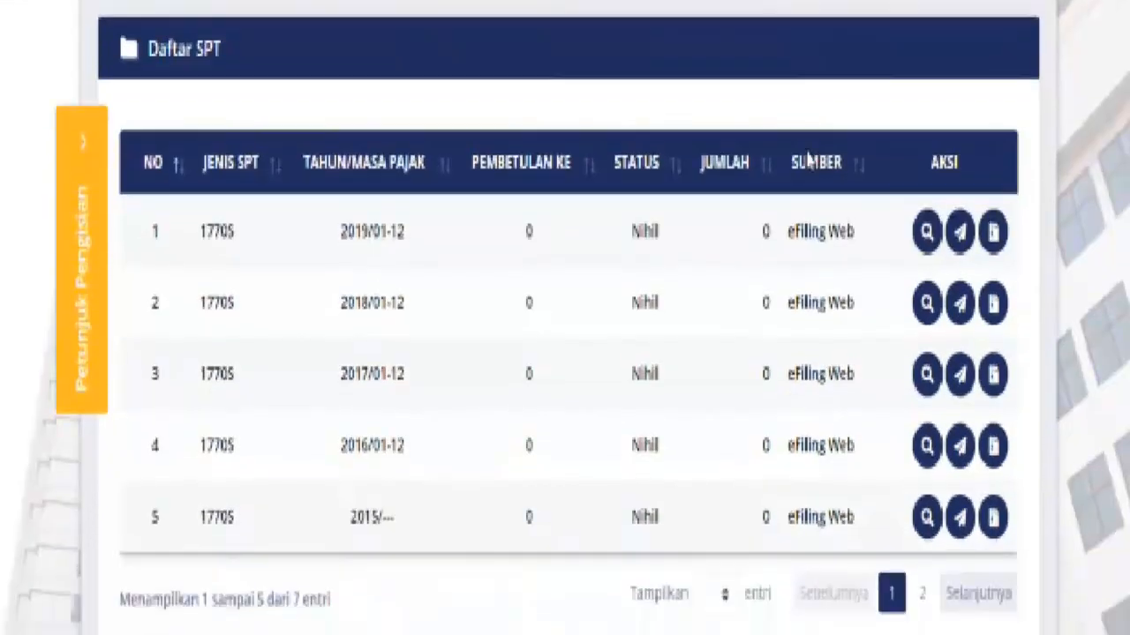
scroll(807, 168, "up", 3)
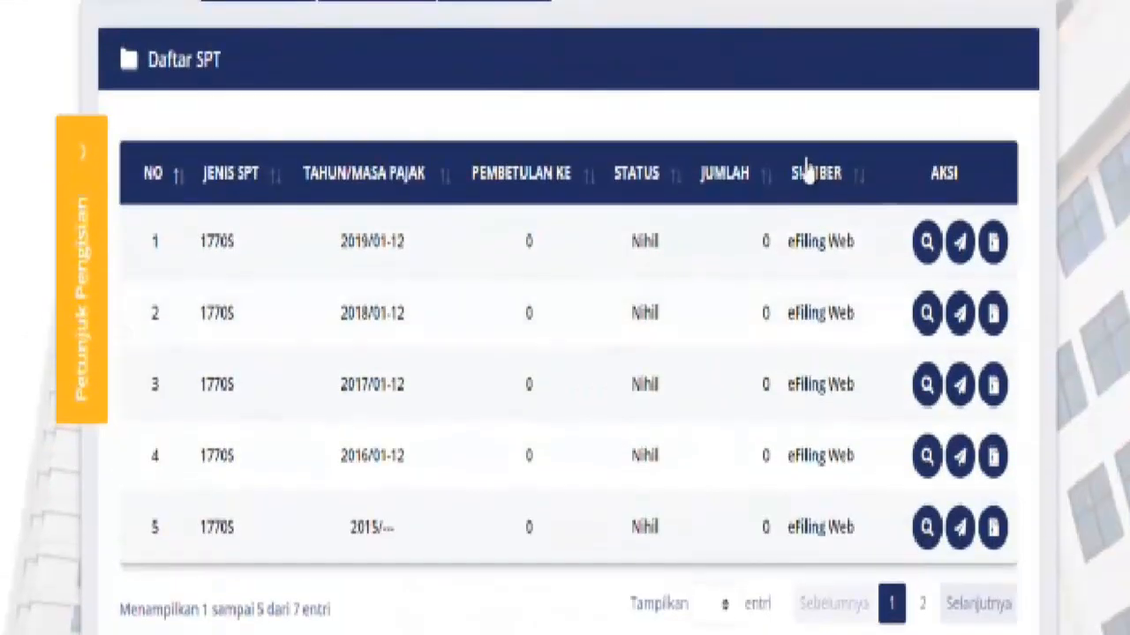
scroll(806, 166, "up", 1)
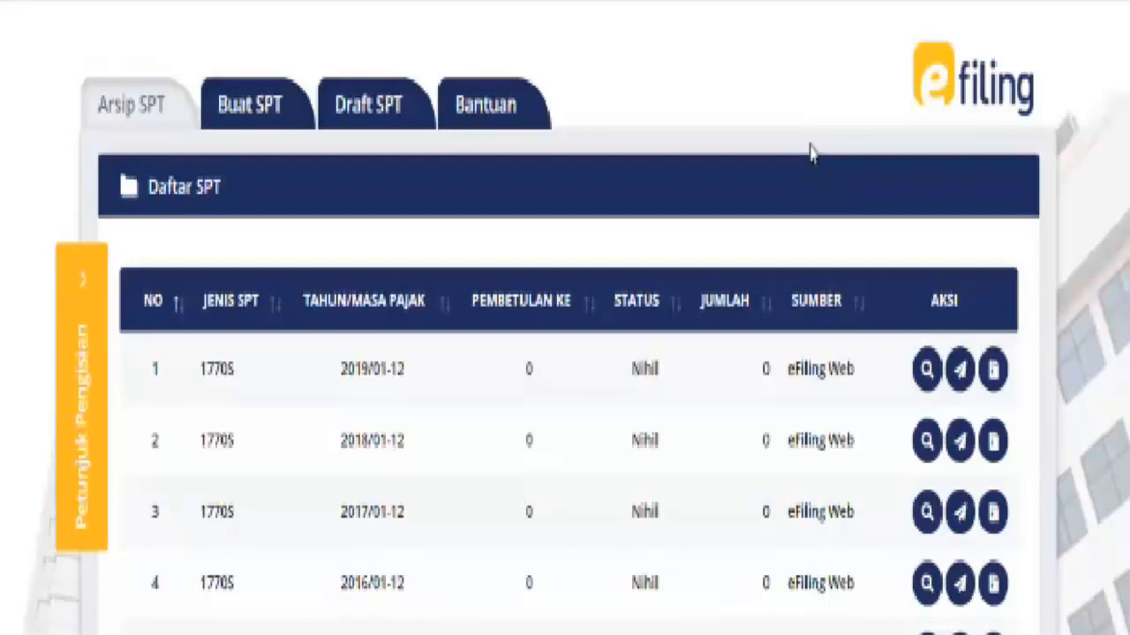
Open Buat SPT to begin a new return at the business or freelance question
left_click(255, 128)
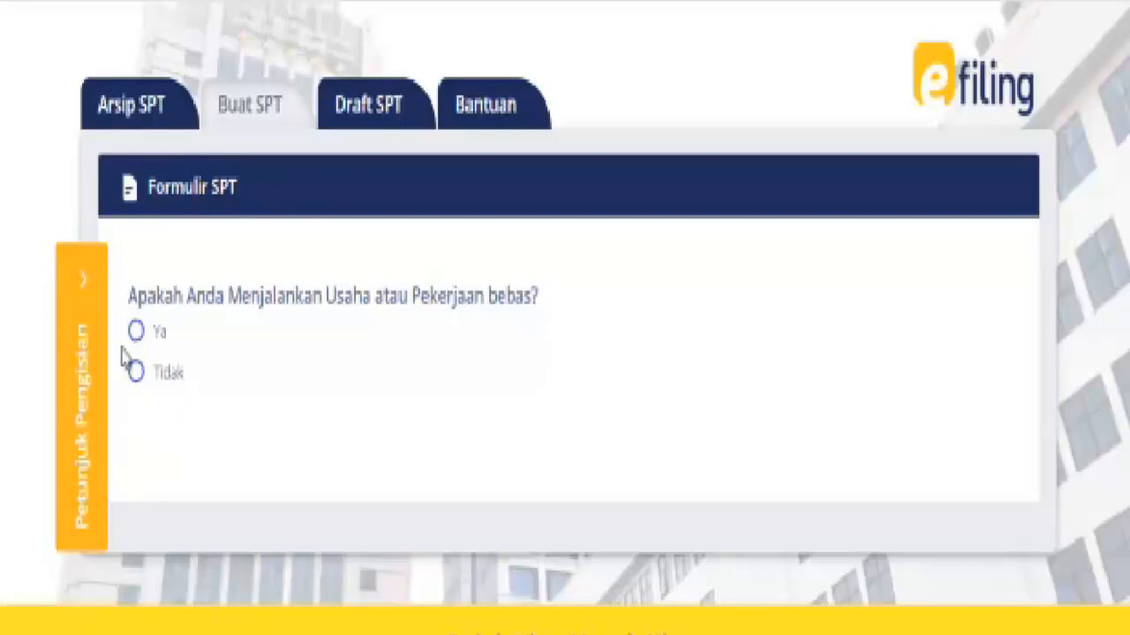
Answer Tidak to running a business or freelance work, then scroll to the spouse MT/PH question
left_click(139, 380)
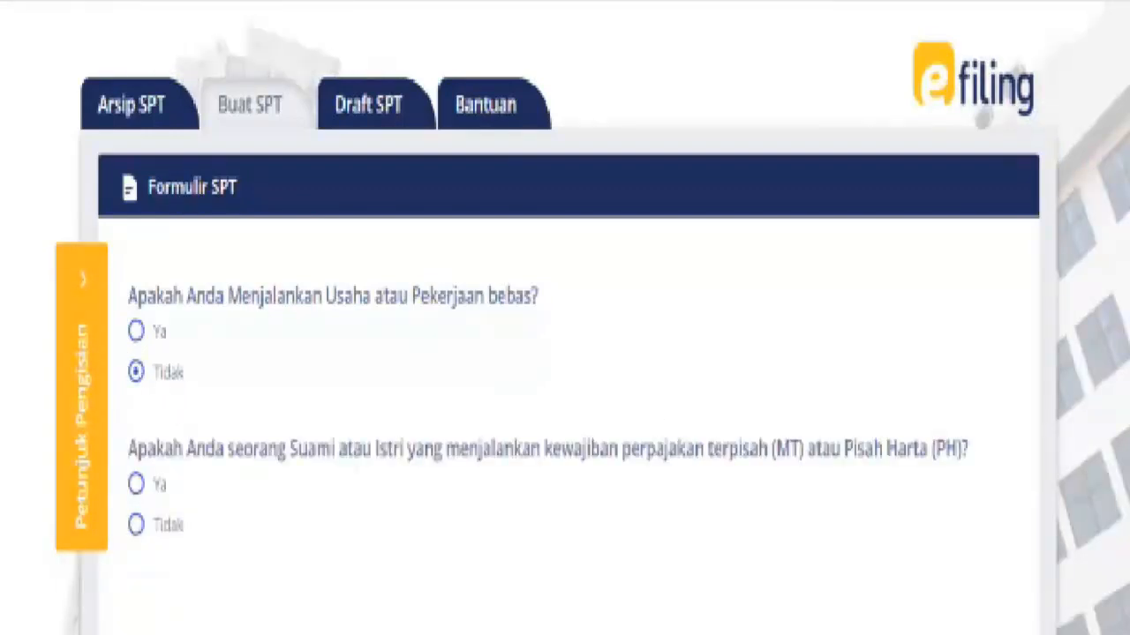
scroll(564, 318, "down", 3)
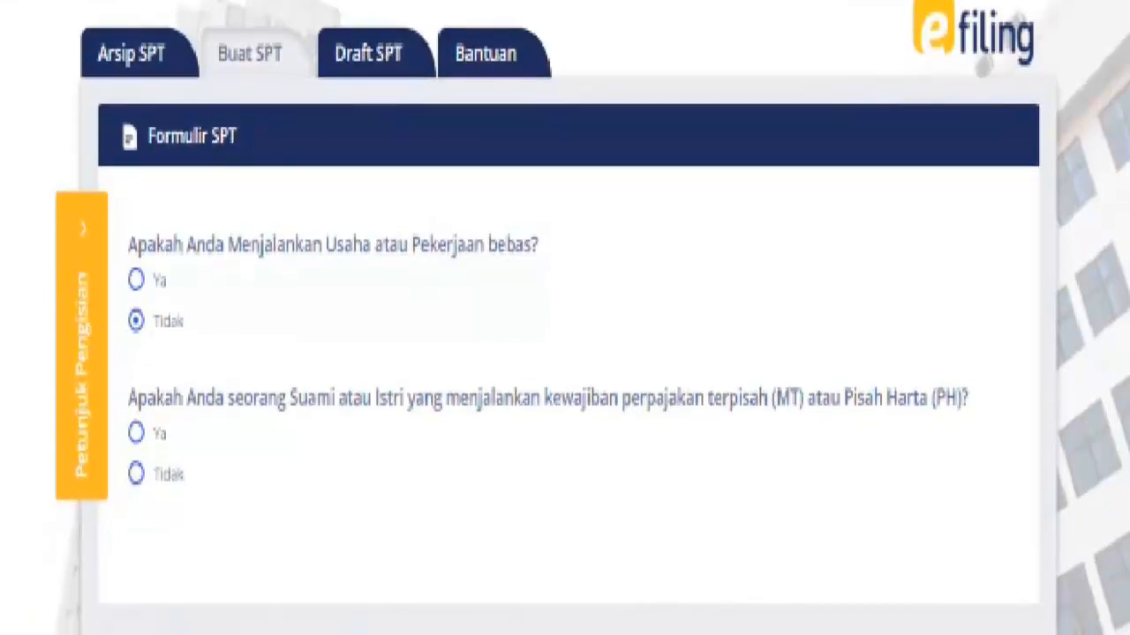
scroll(565, 318, "down", 1)
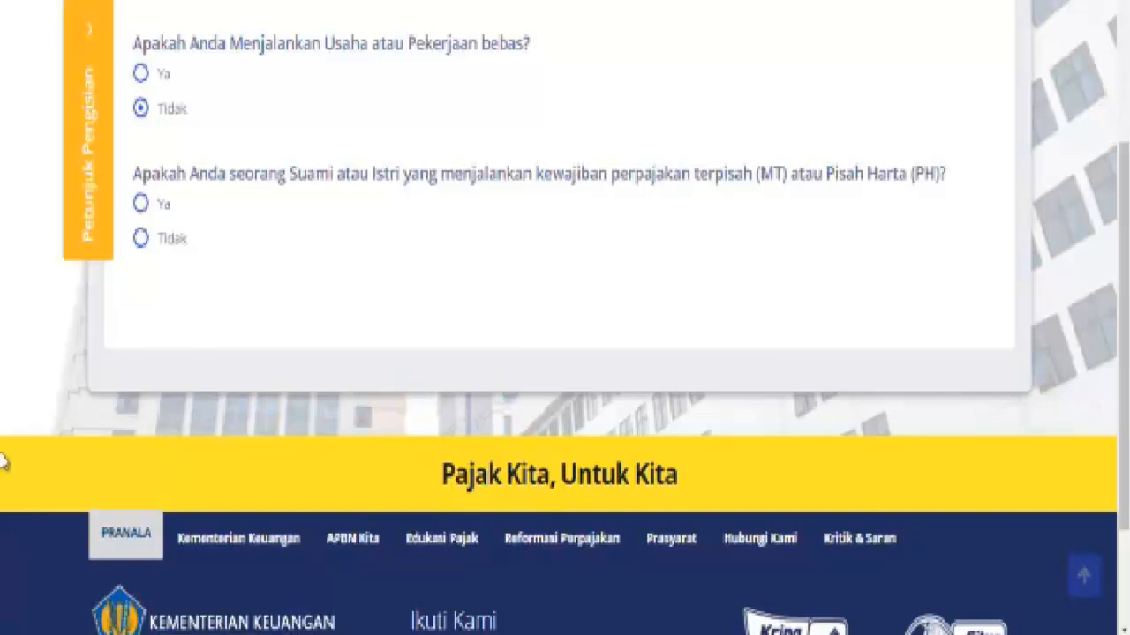
Answer Tidak to separate spouse taxation and Tidak to gross income under 60 Juta
left_click(141, 238)
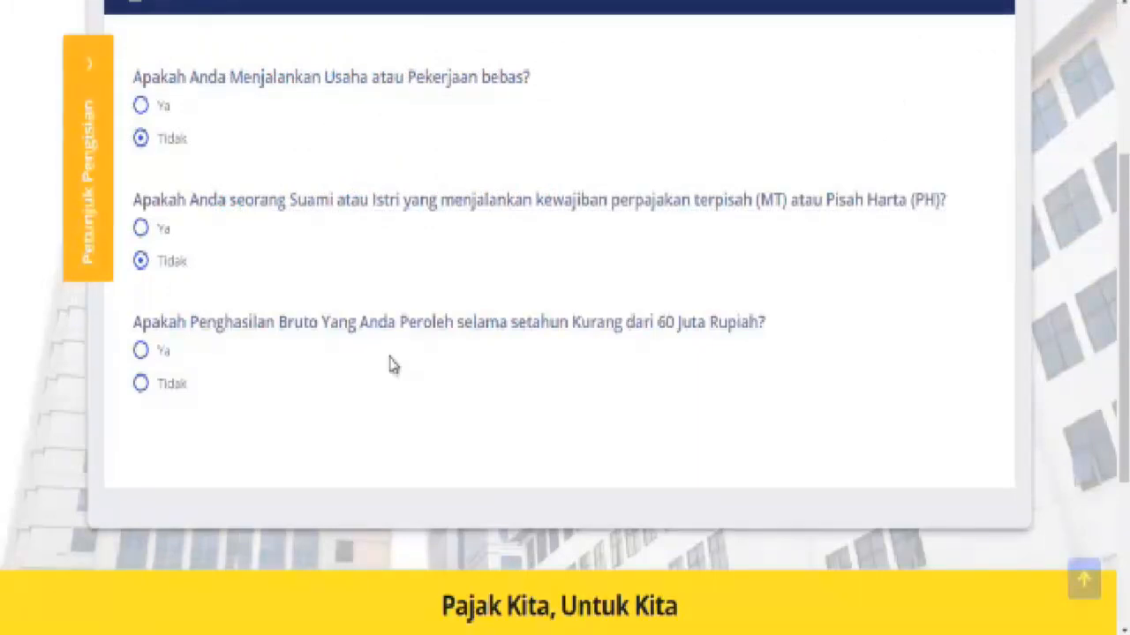
left_click(140, 351)
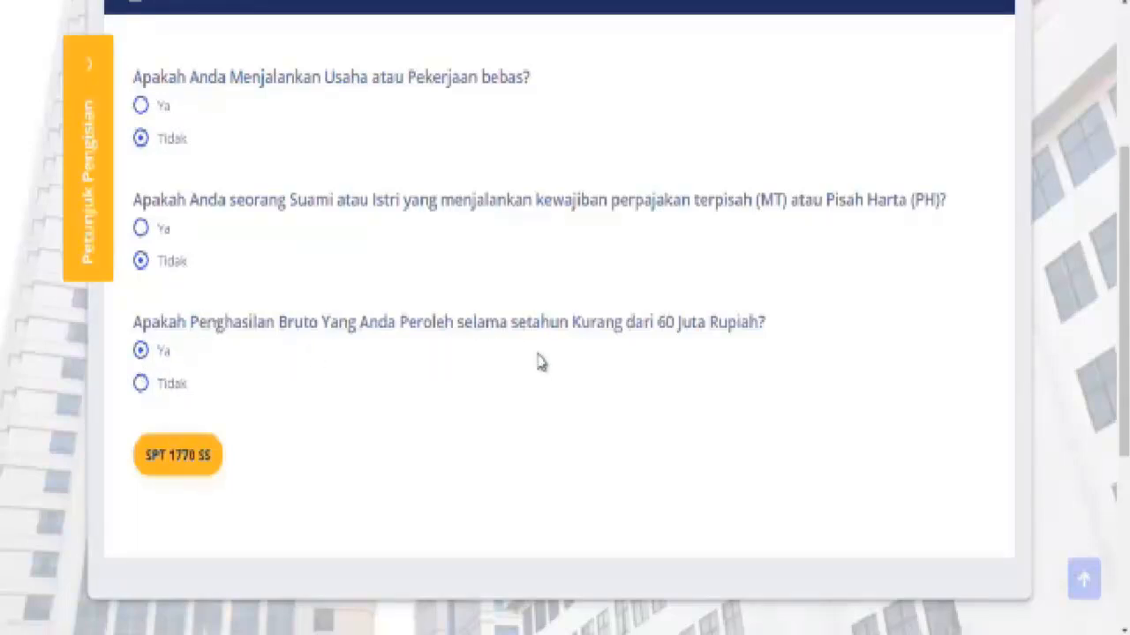
left_click(142, 387)
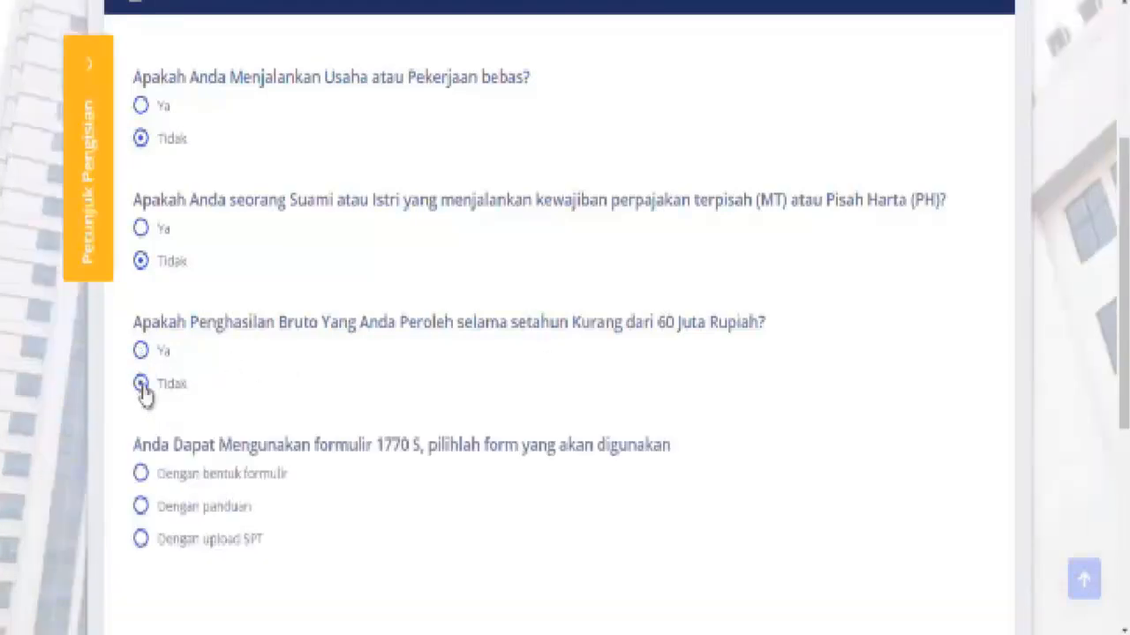
scroll(801, 300, "down", 1)
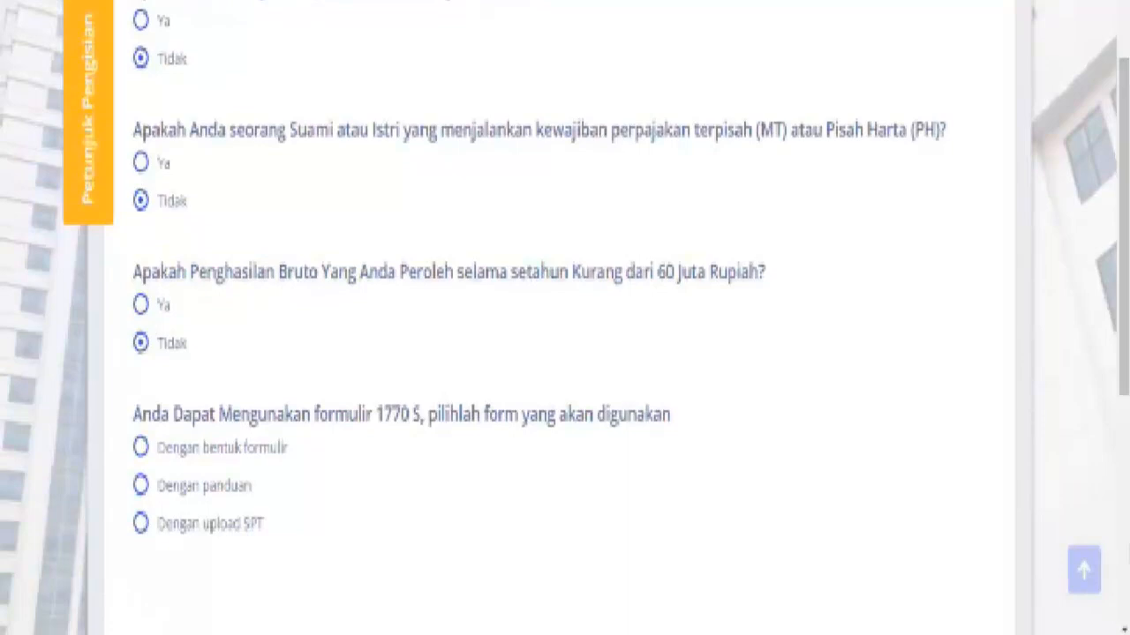
scroll(565, 318, "down", 1)
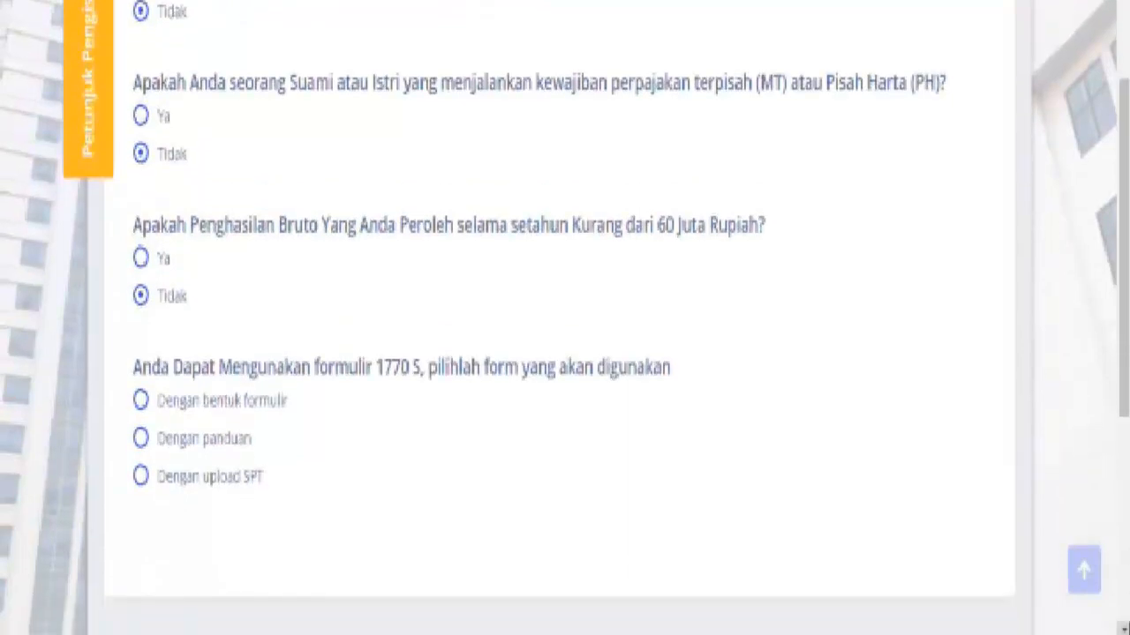
left_click(141, 266)
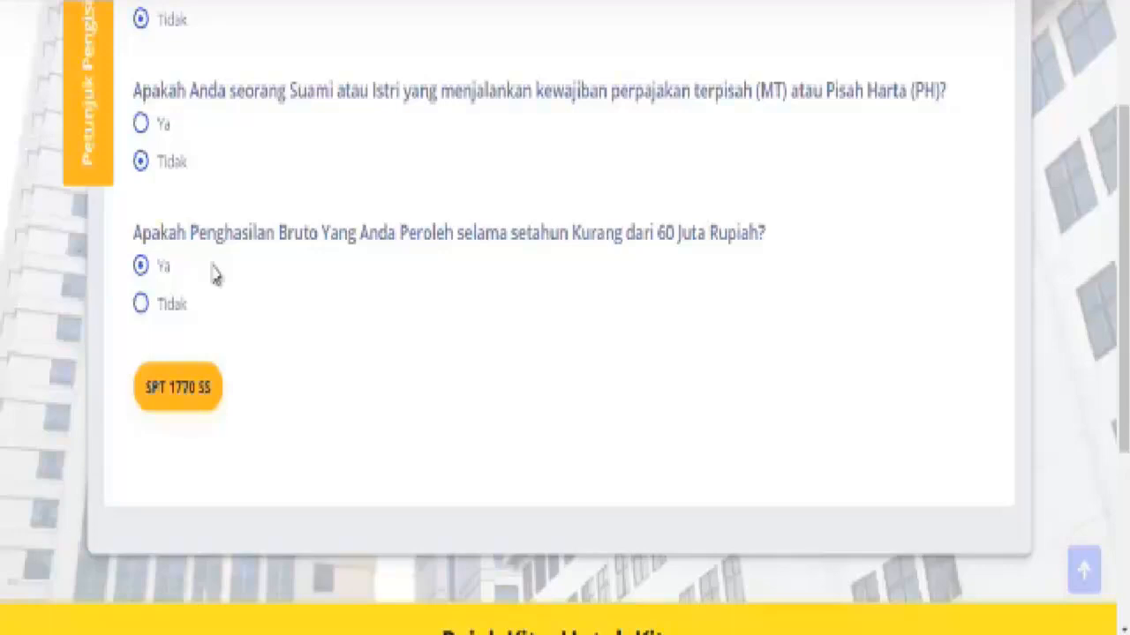
left_click(141, 304)
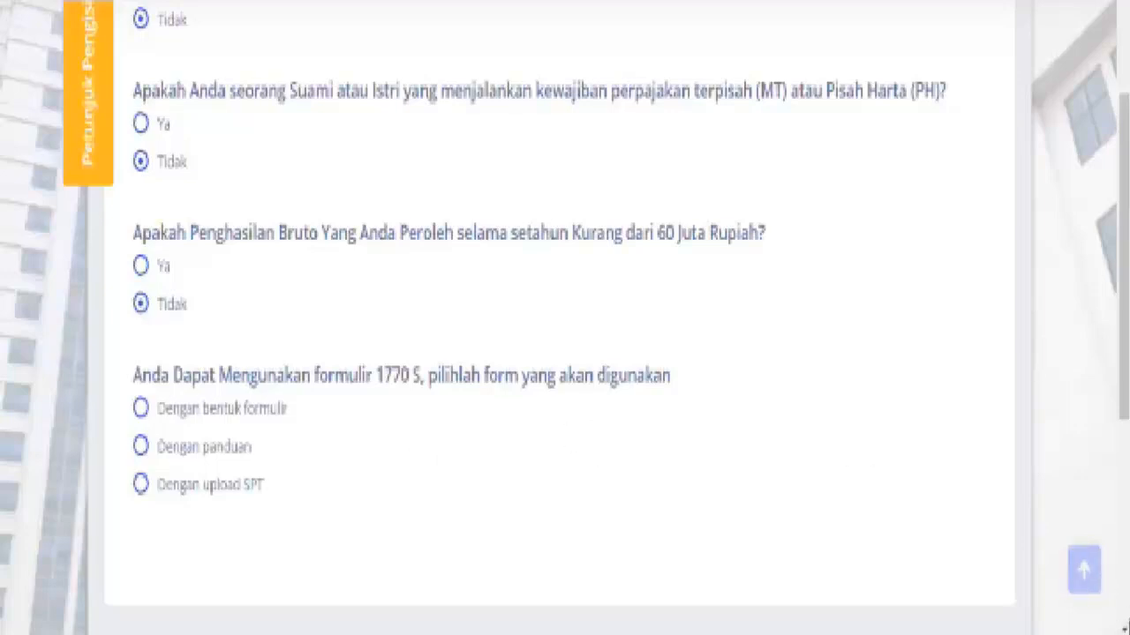
left_click(1124, 629)
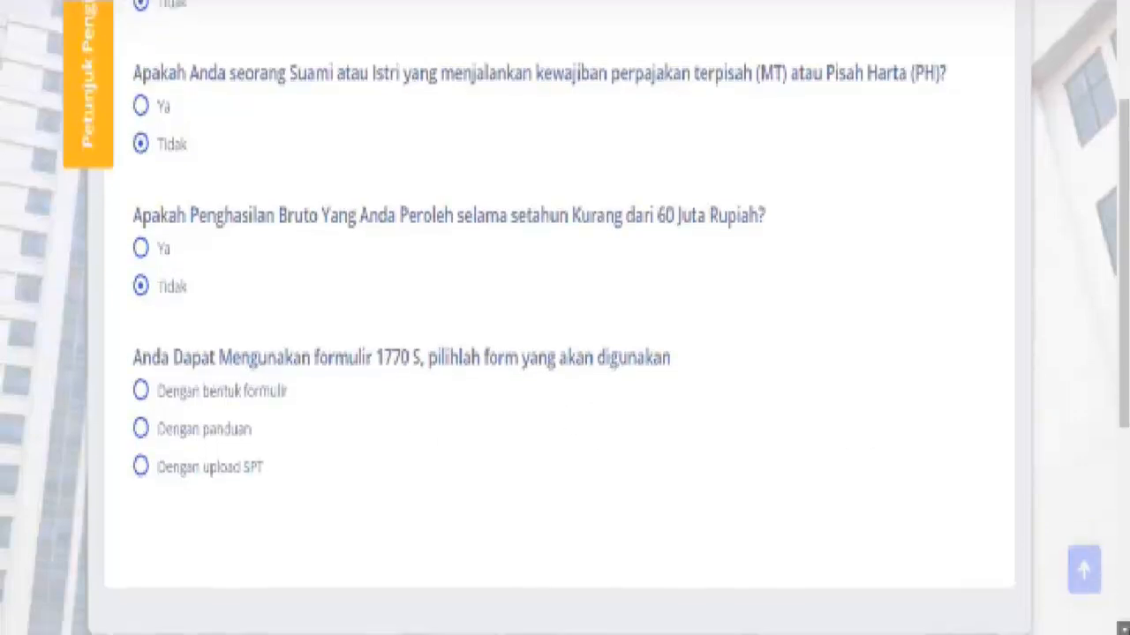
left_click(1125, 629)
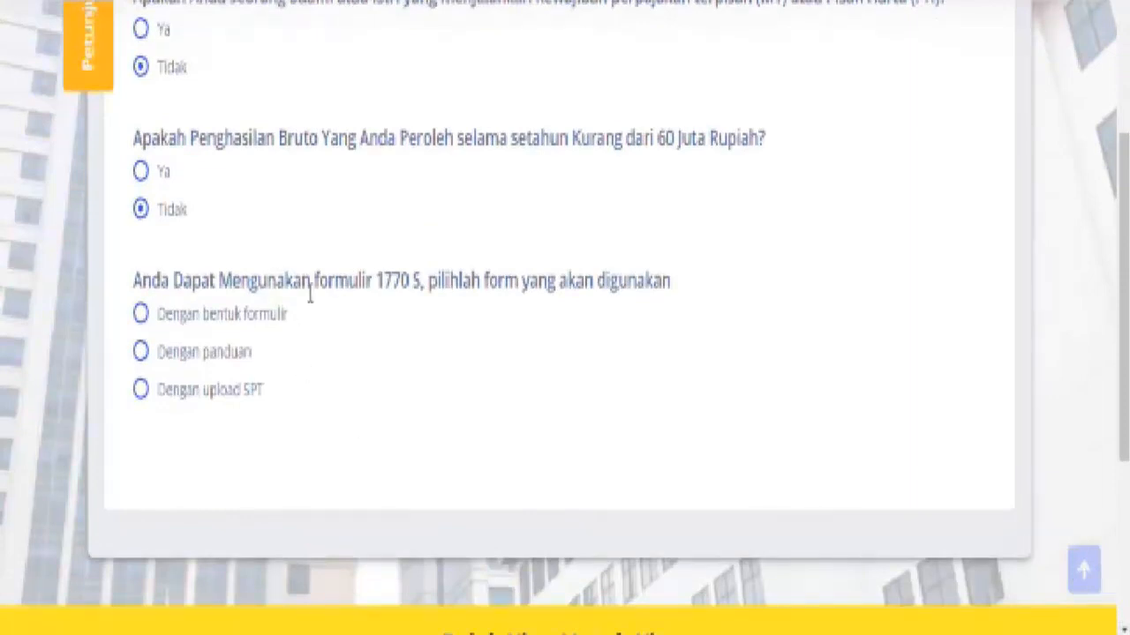
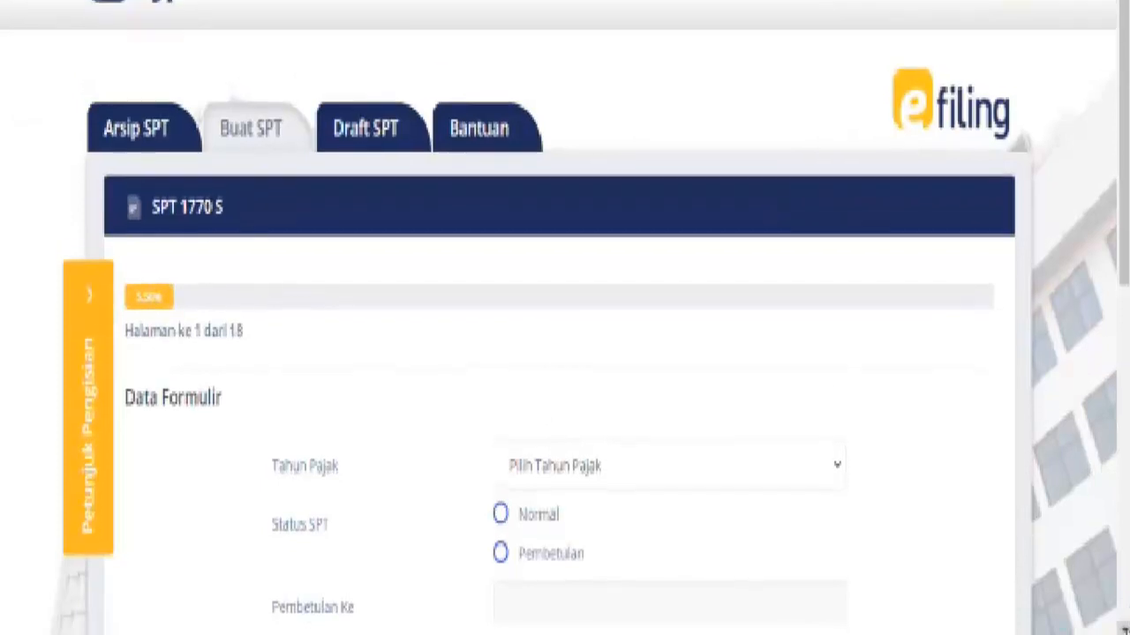
Set the tax year to 2020
scroll(565, 353, "down", 1)
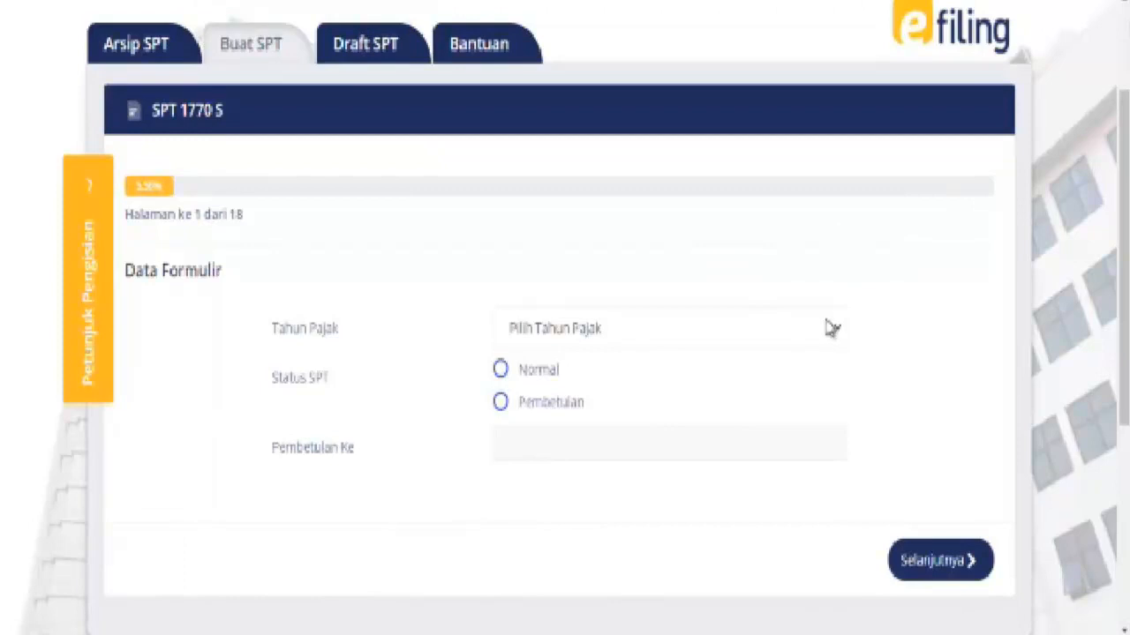
left_click(837, 332)
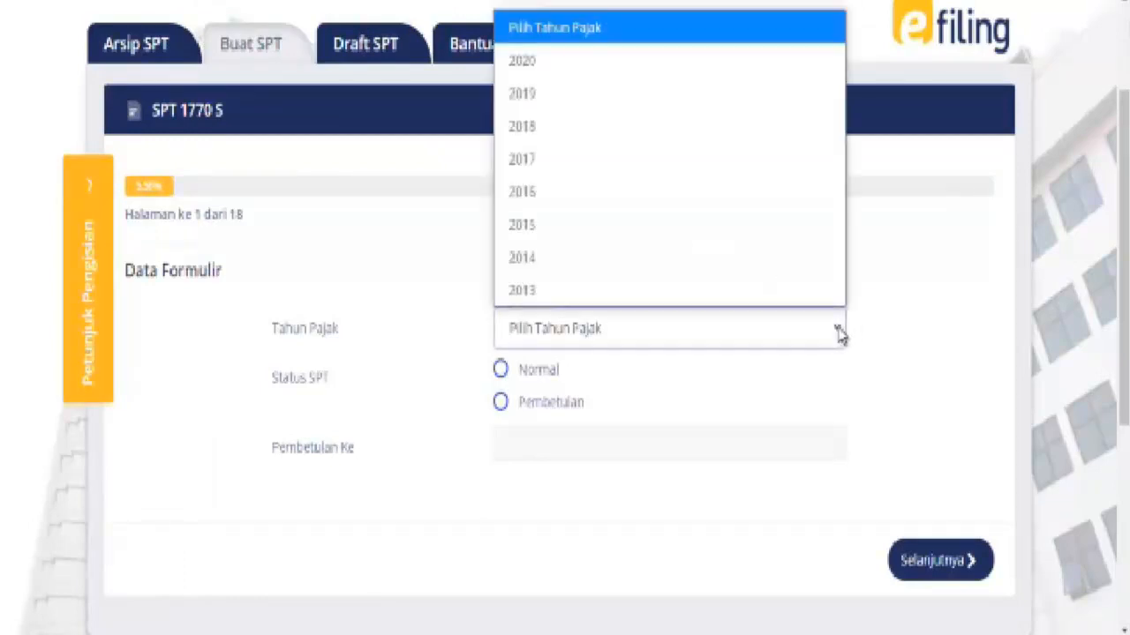
left_click(556, 69)
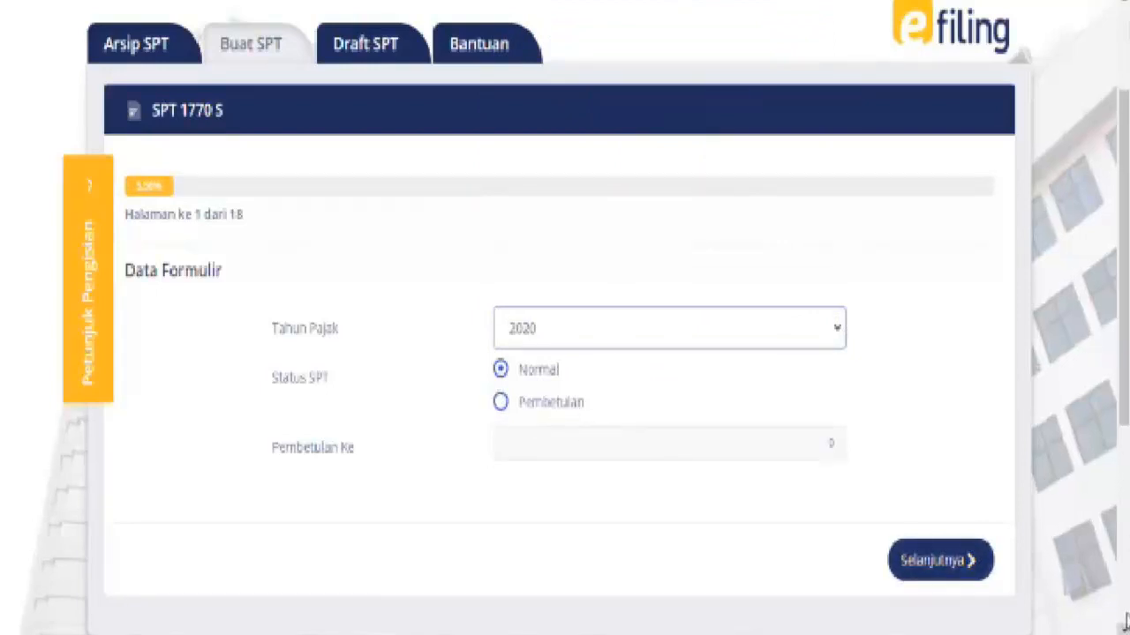
Try Pembetulan, then keep status Normal with correction 0 and continue to page 2
scroll(1125, 618, "down", 5)
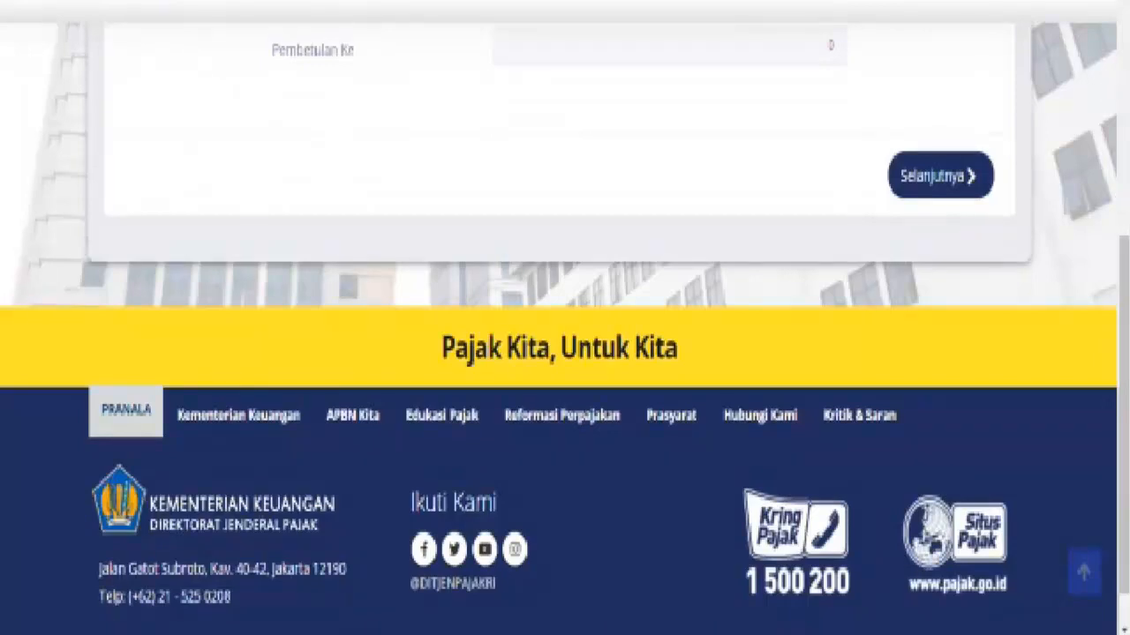
scroll(565, 317, "up", 3)
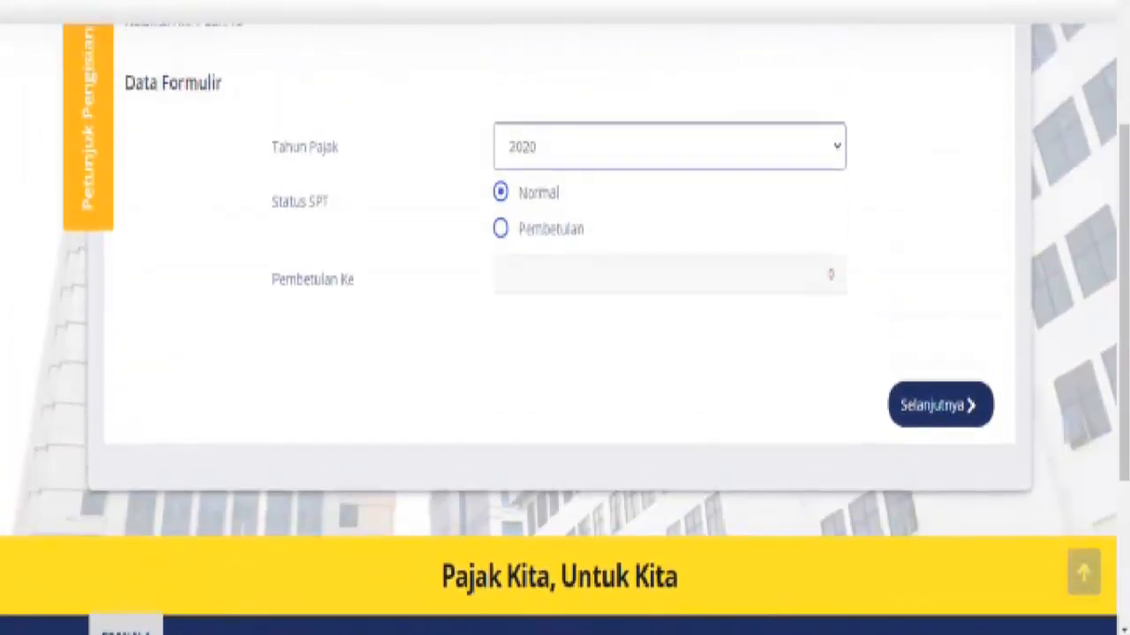
scroll(565, 318, "up", 2)
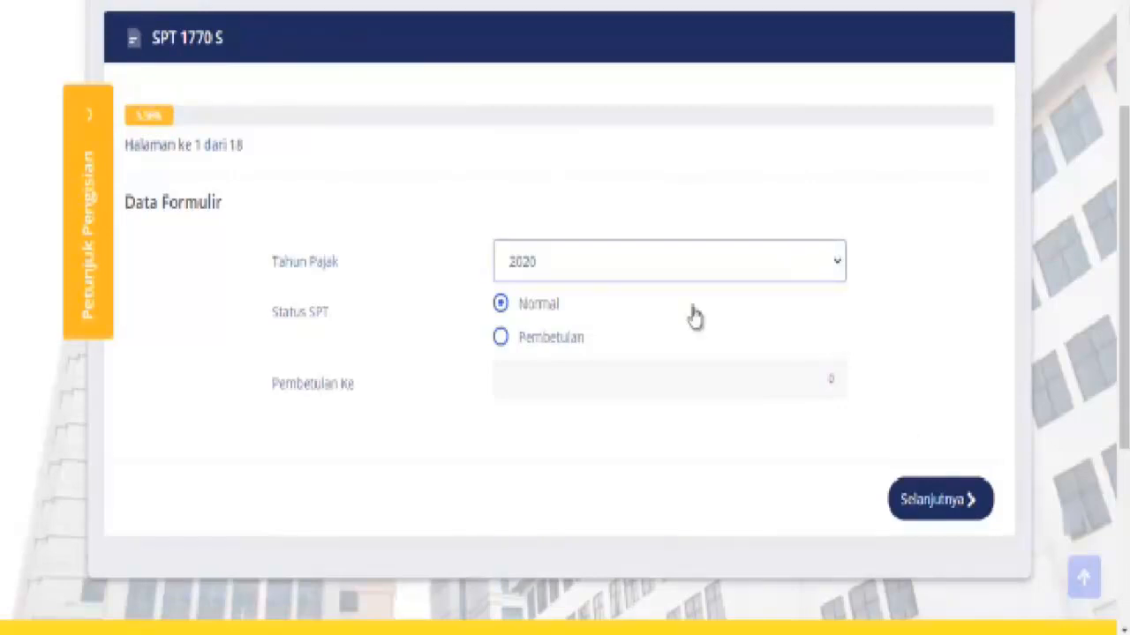
left_click(500, 338)
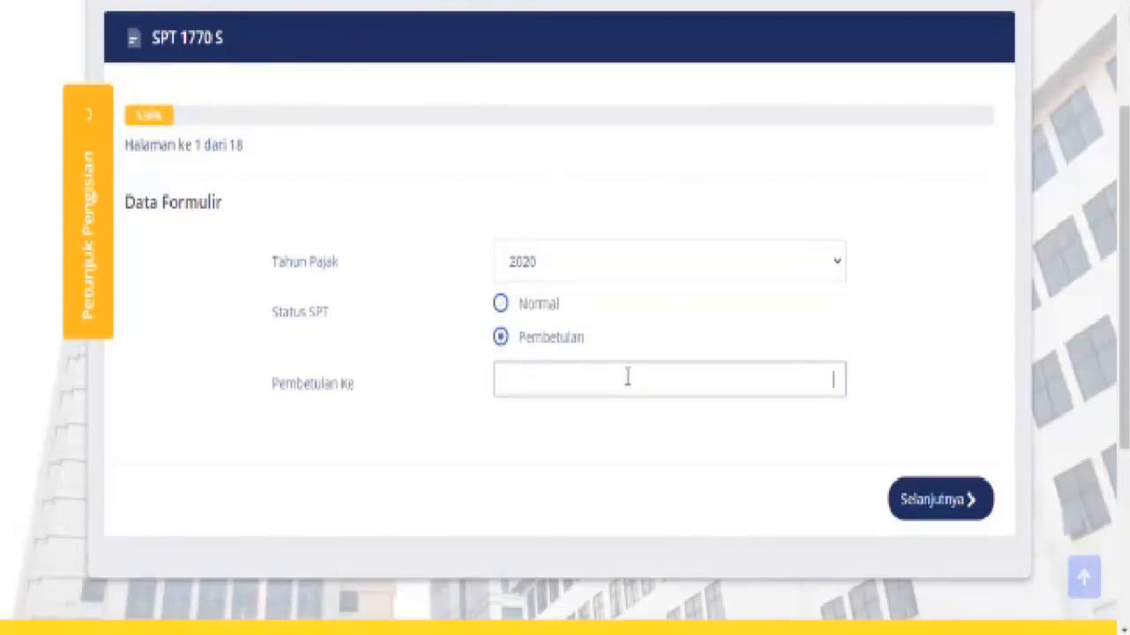
type("1")
key("BackSpace")
left_click(501, 304)
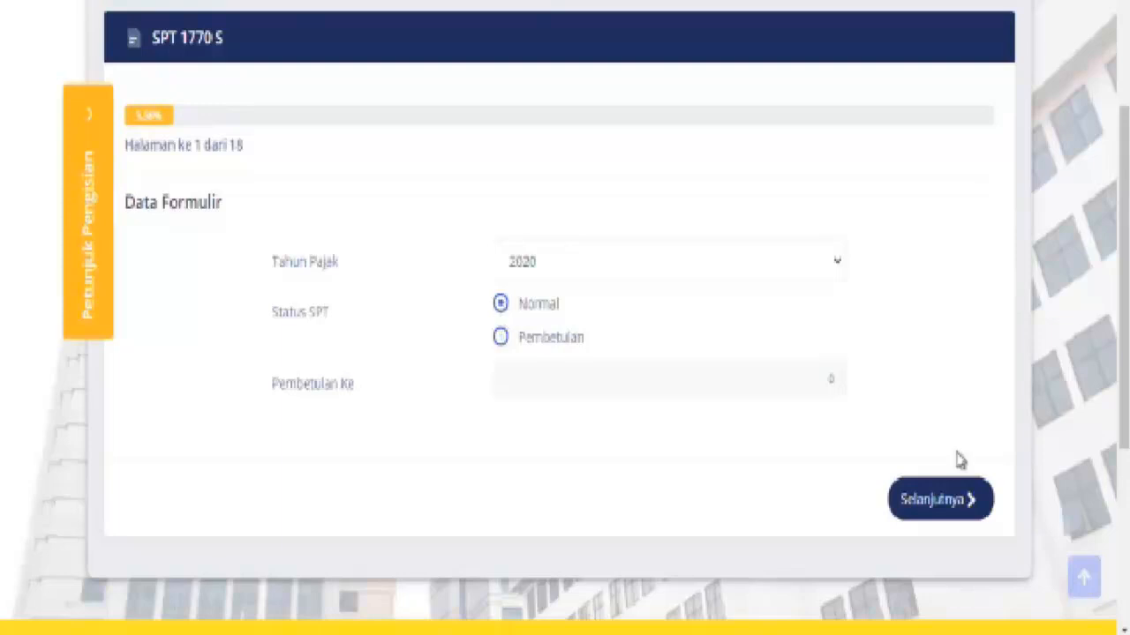
left_click(964, 496)
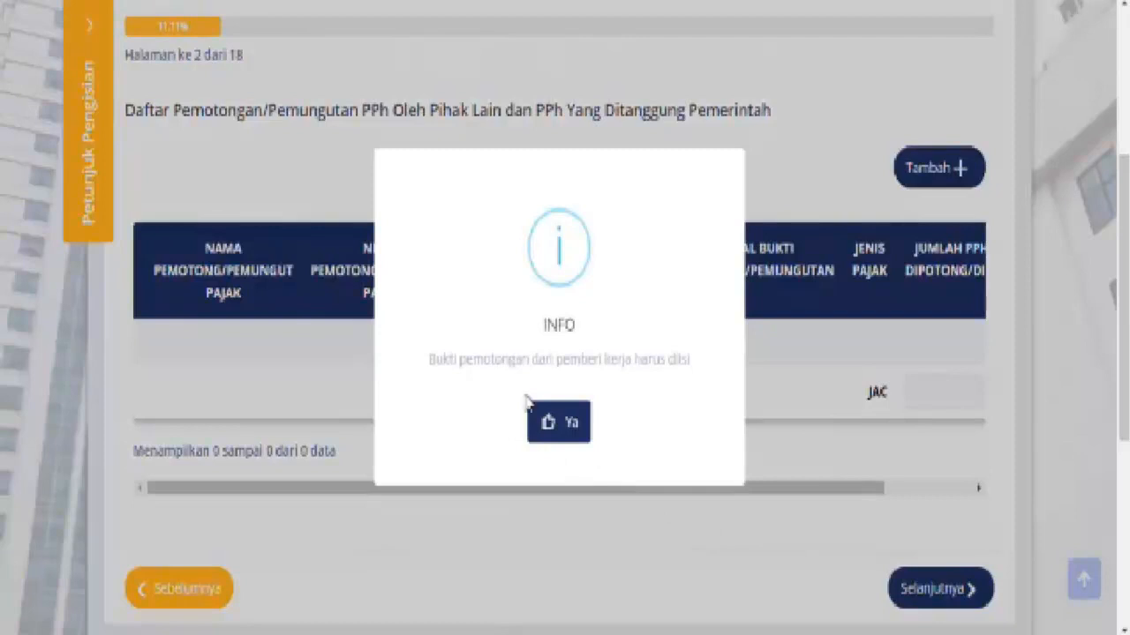
Dismiss the withholding-slip notice and start a new withholding slip entry
left_click(577, 426)
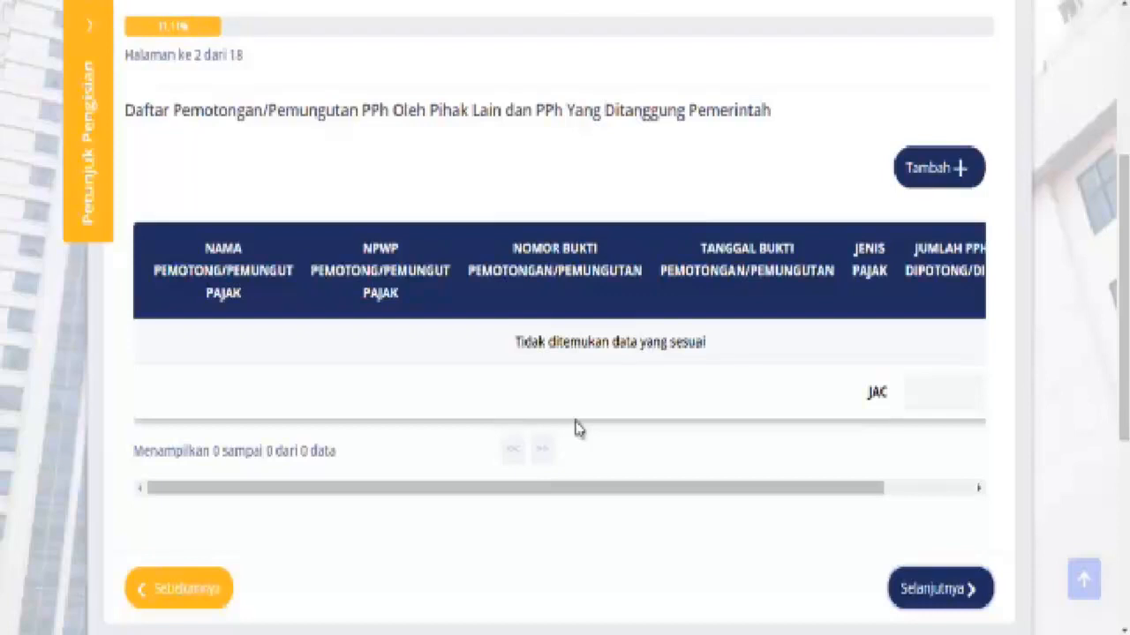
left_click(929, 172)
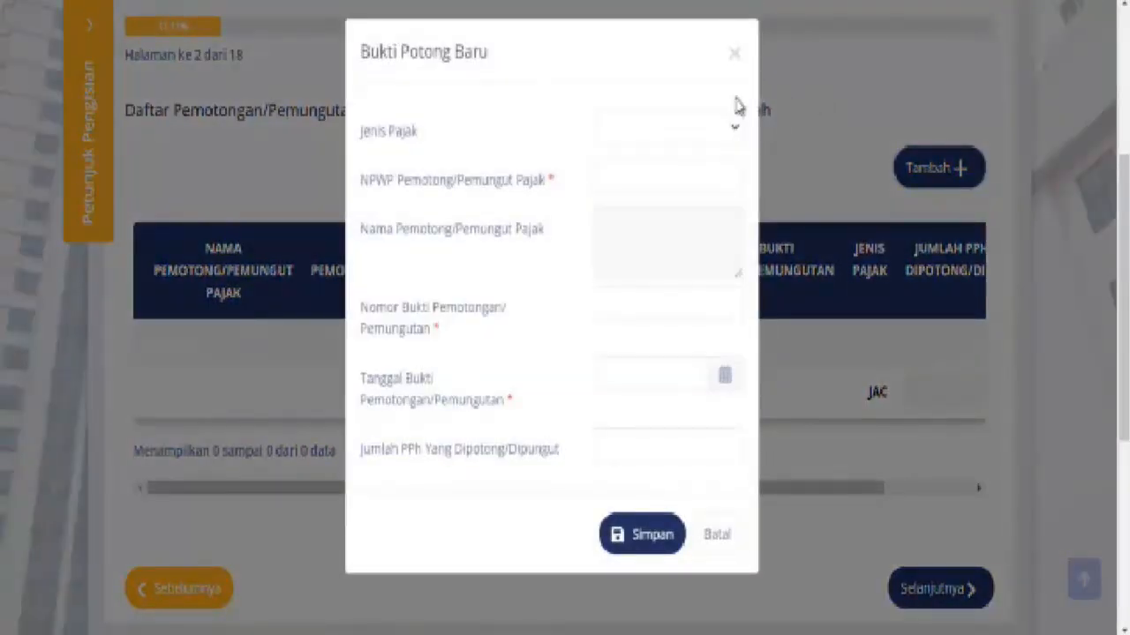
Fill the new slip with tax type Pasal 21, the withholder's NPWP and the slip number
left_click(734, 132)
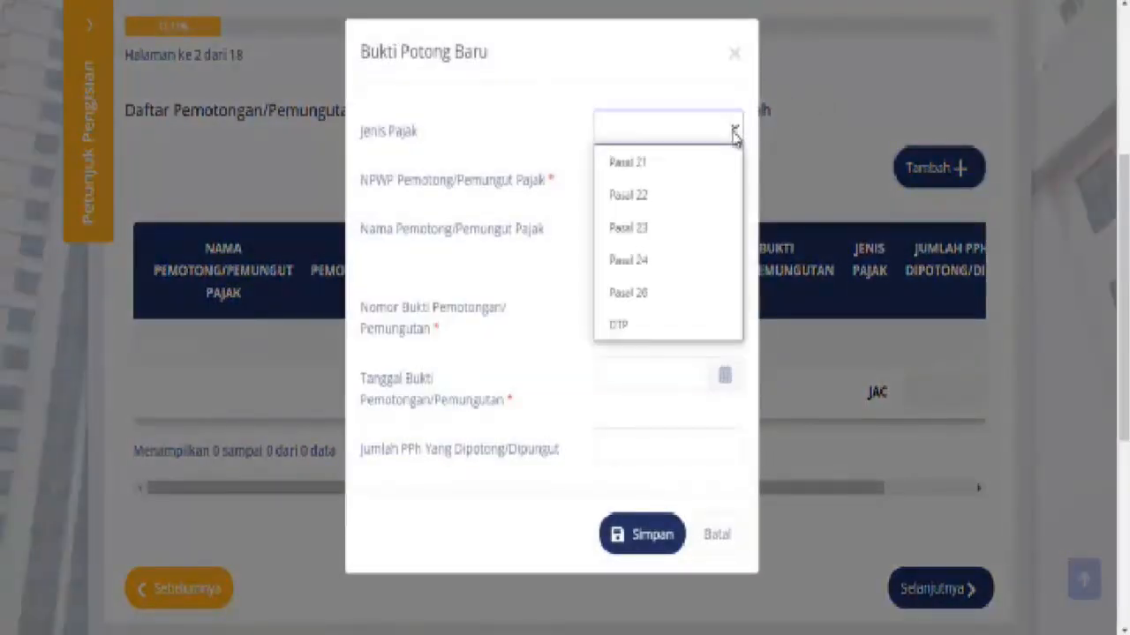
left_click(653, 165)
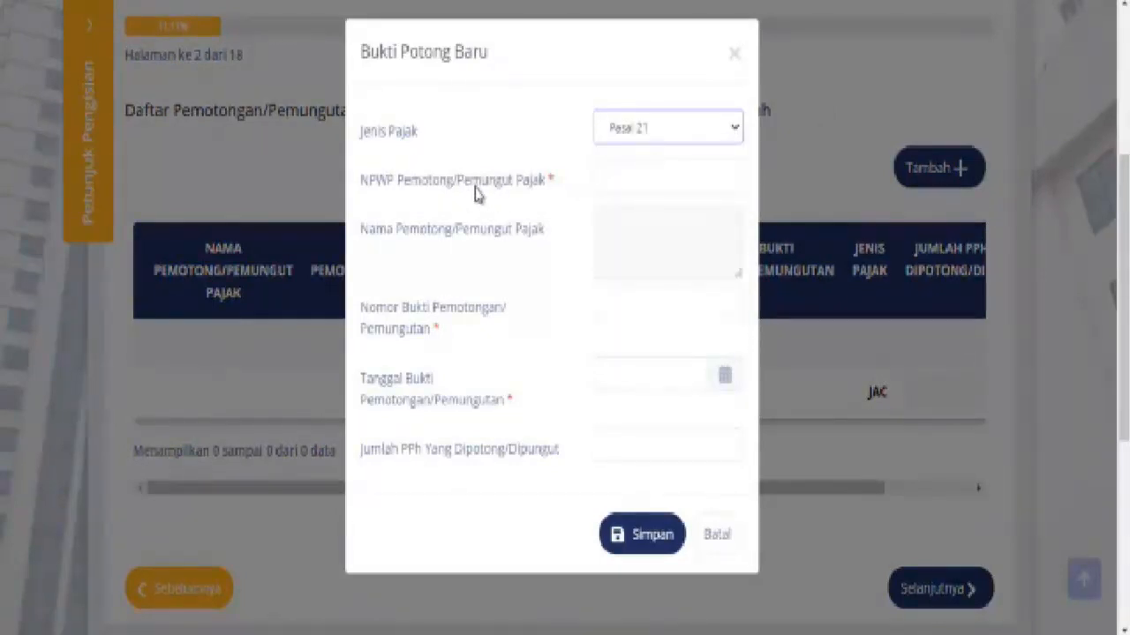
left_click(650, 174)
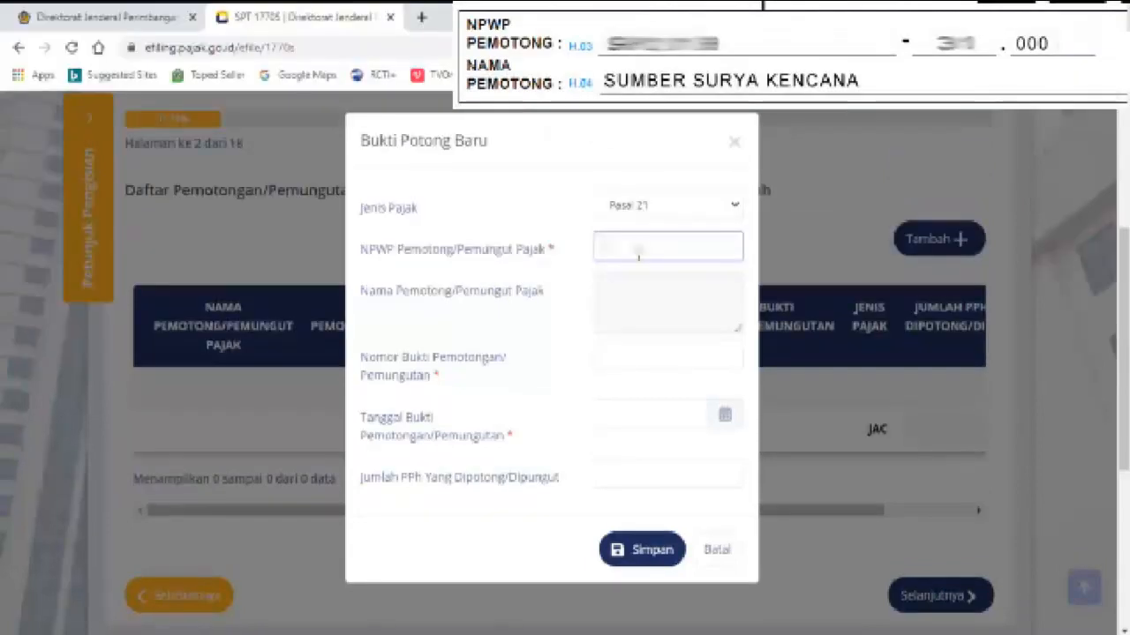
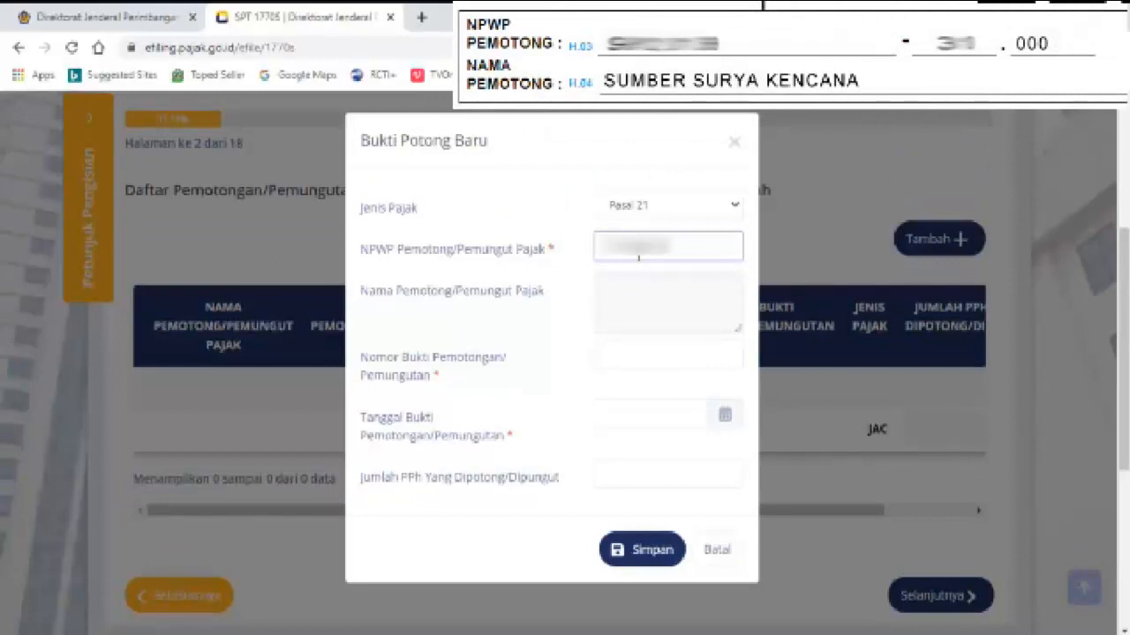
left_click(611, 361)
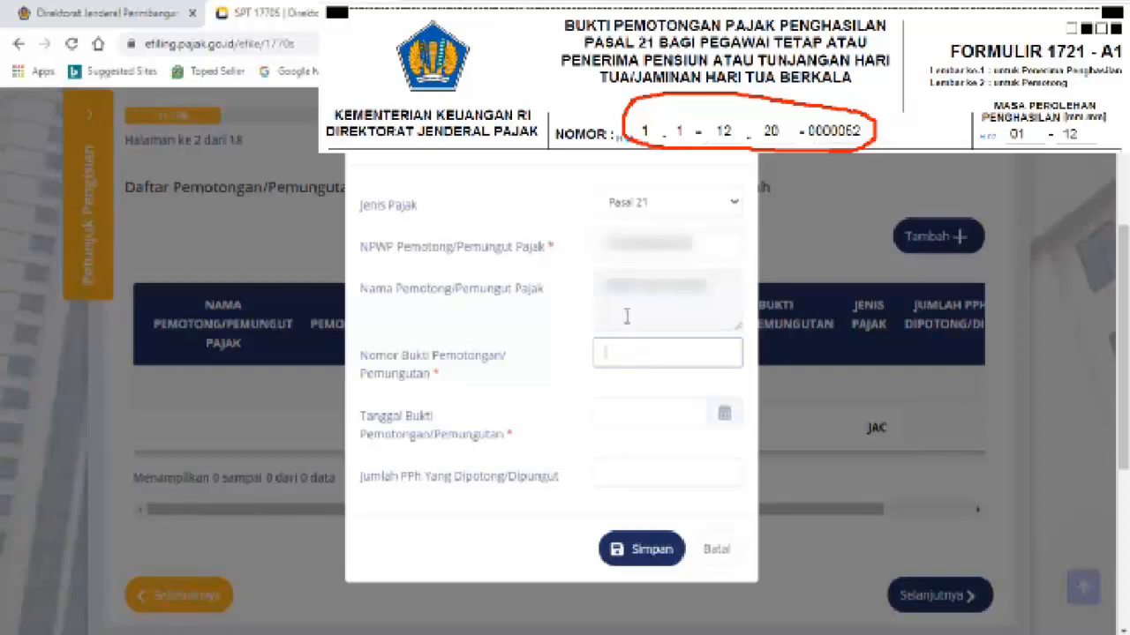
left_click(629, 410)
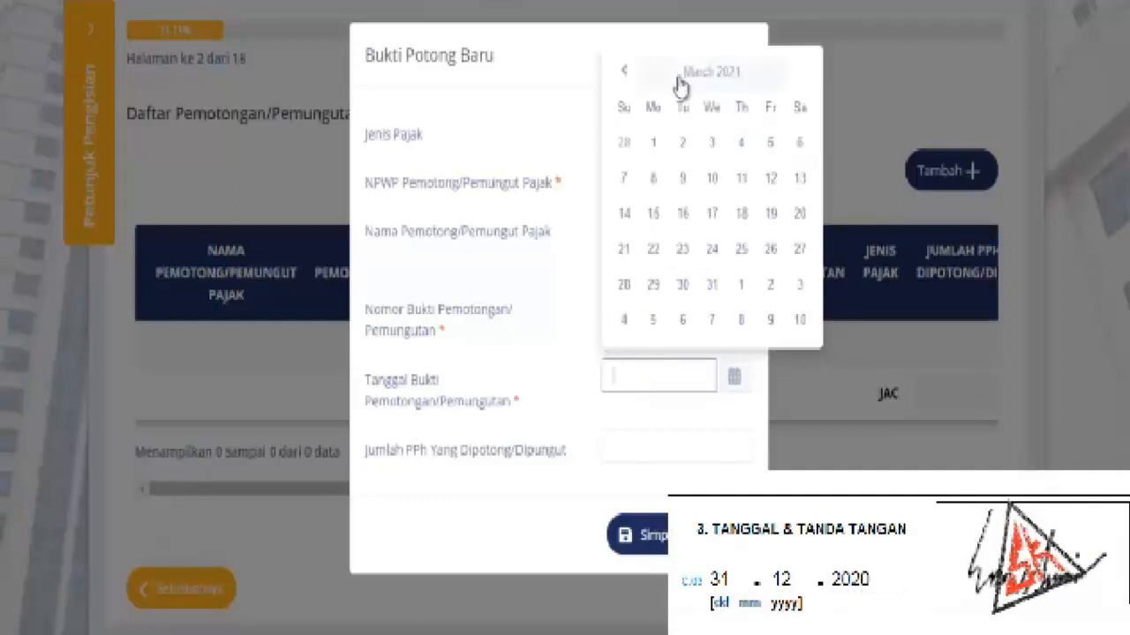
Date the slip 31-12-2020, enter withheld tax 18.537.700, and save it
left_click(626, 74)
left_click(627, 74)
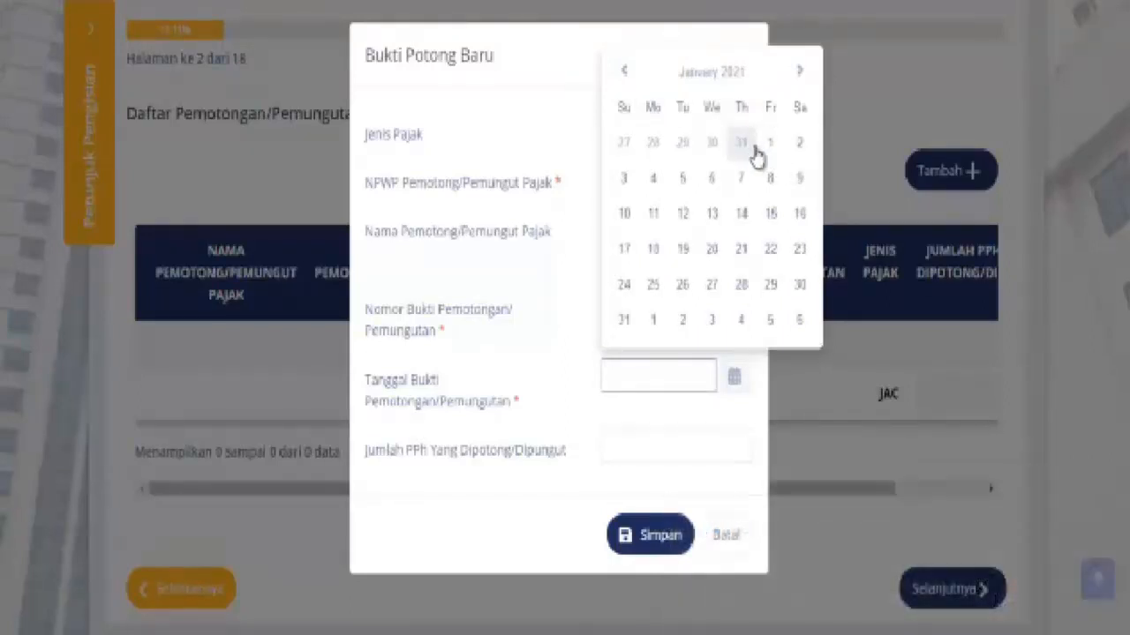
left_click(751, 149)
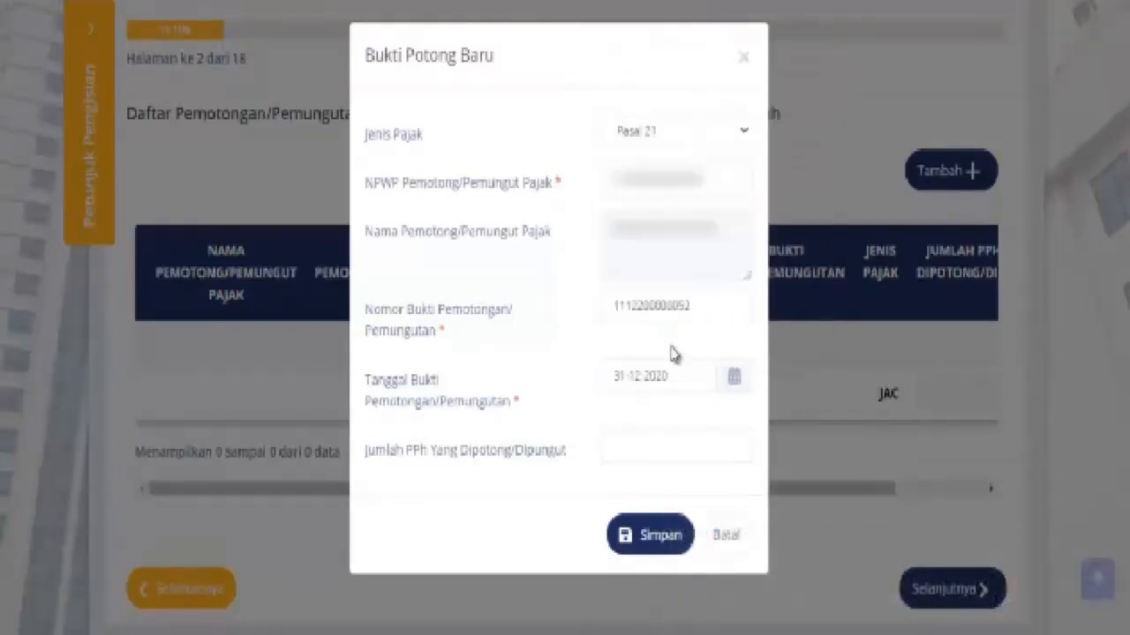
left_click(666, 454)
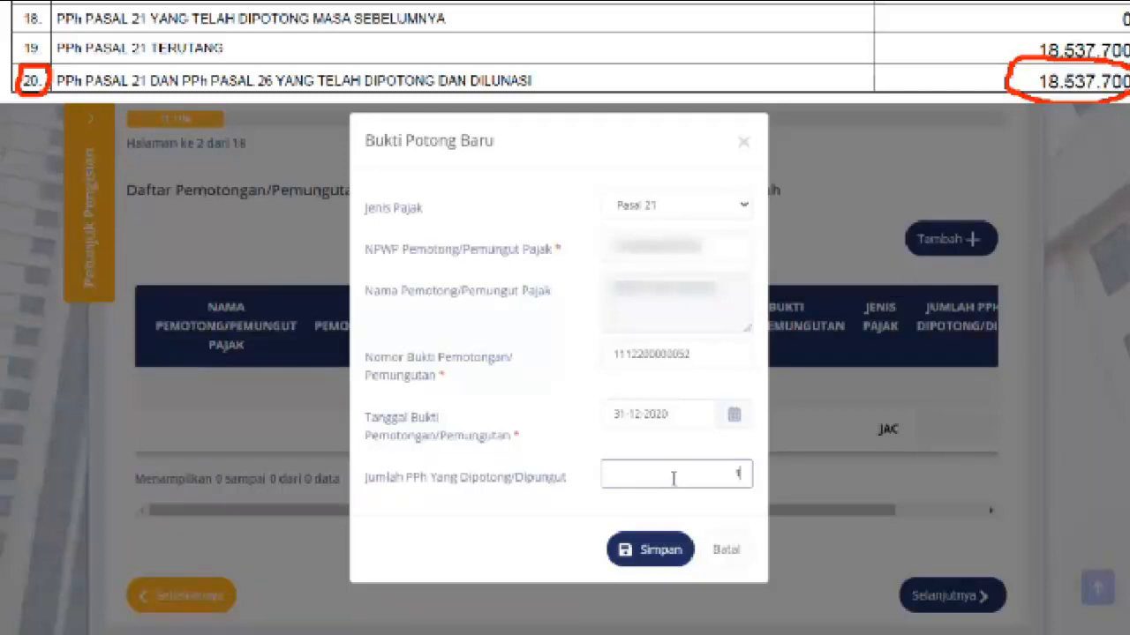
type("18.537.700")
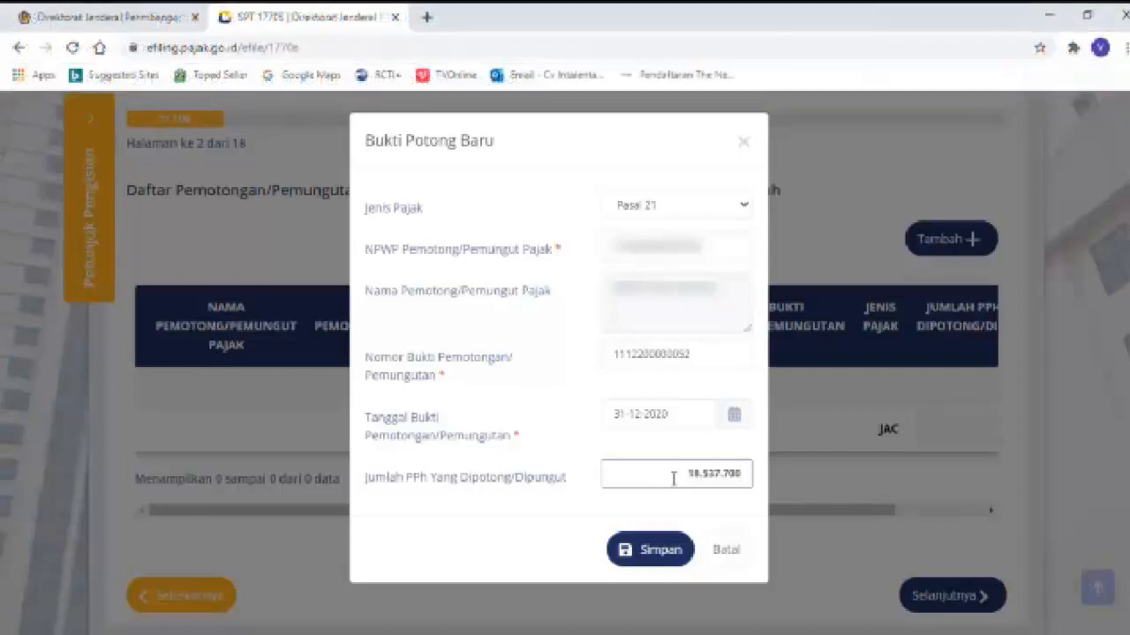
left_click(656, 550)
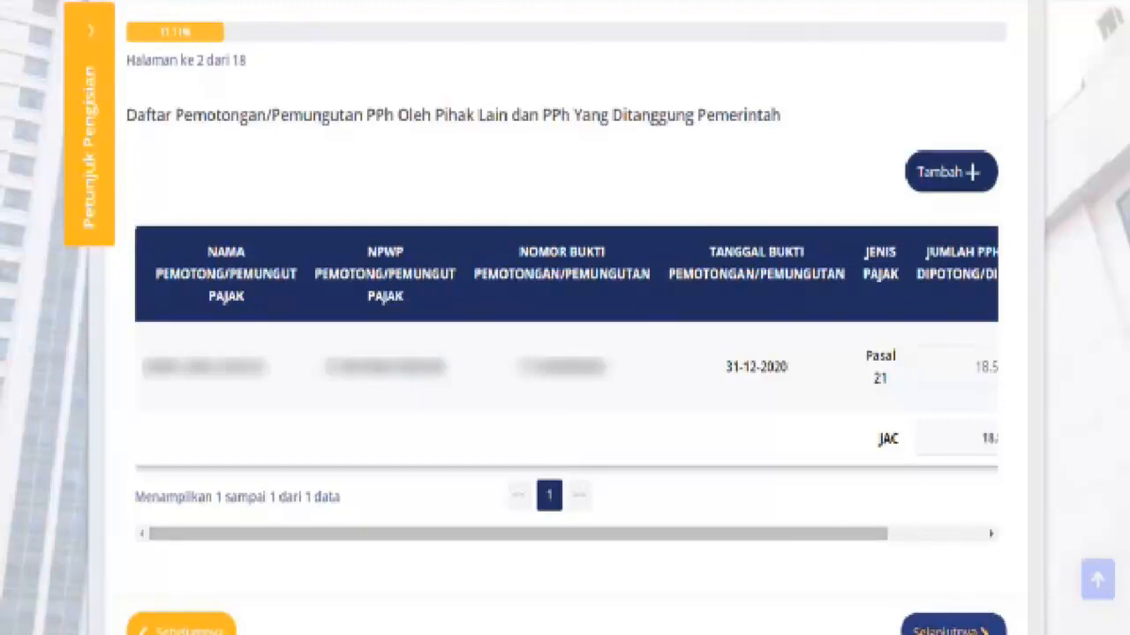
Continue to page 3 of 18 on domestic net income
left_click(936, 628)
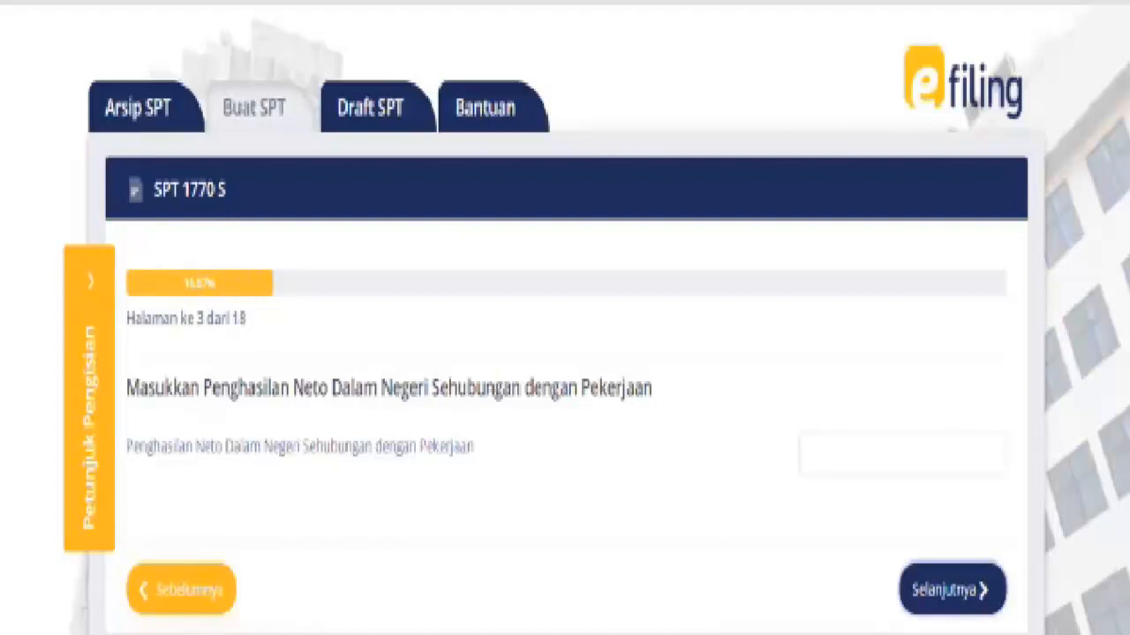
Show the filling guidance, enter net employment income 224.418.000, and continue to page 4
left_click(93, 289)
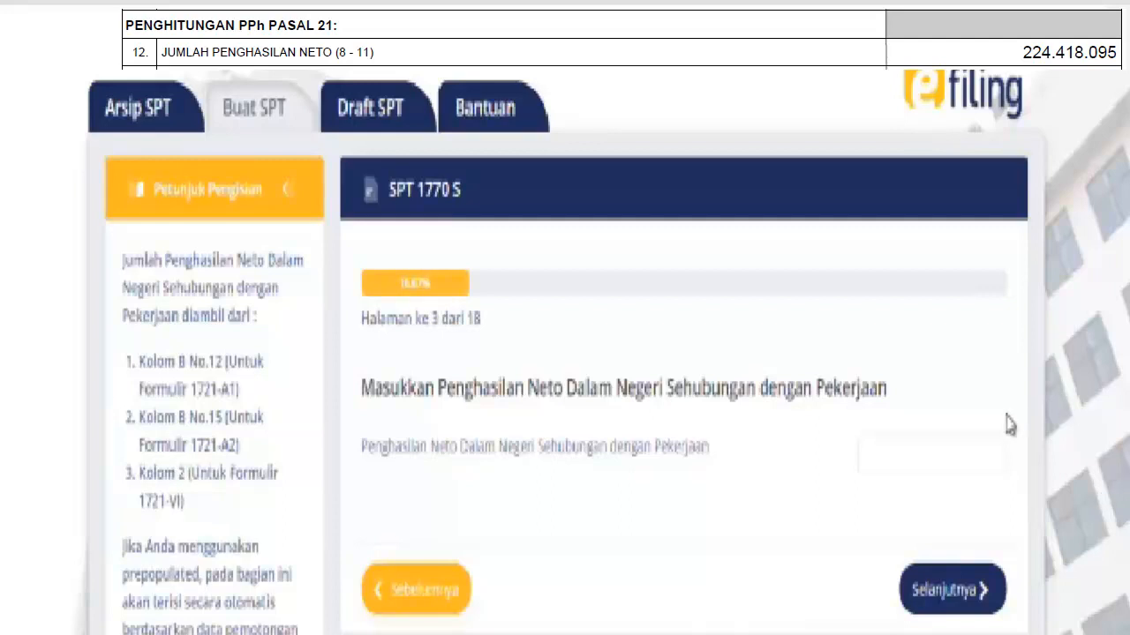
left_click(969, 448)
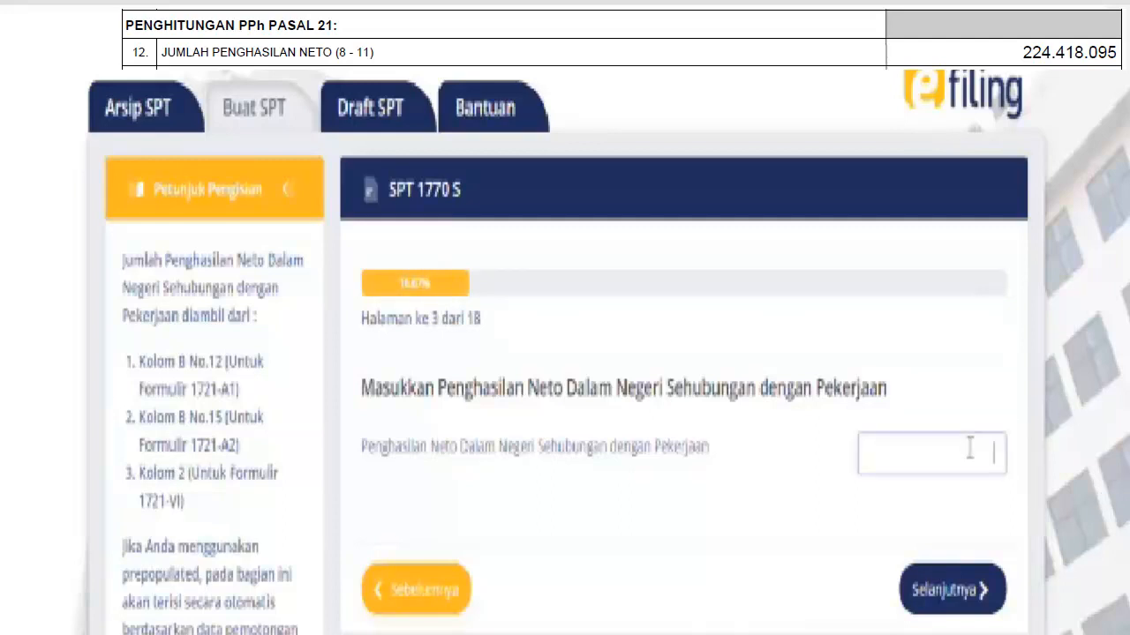
type("224.418")
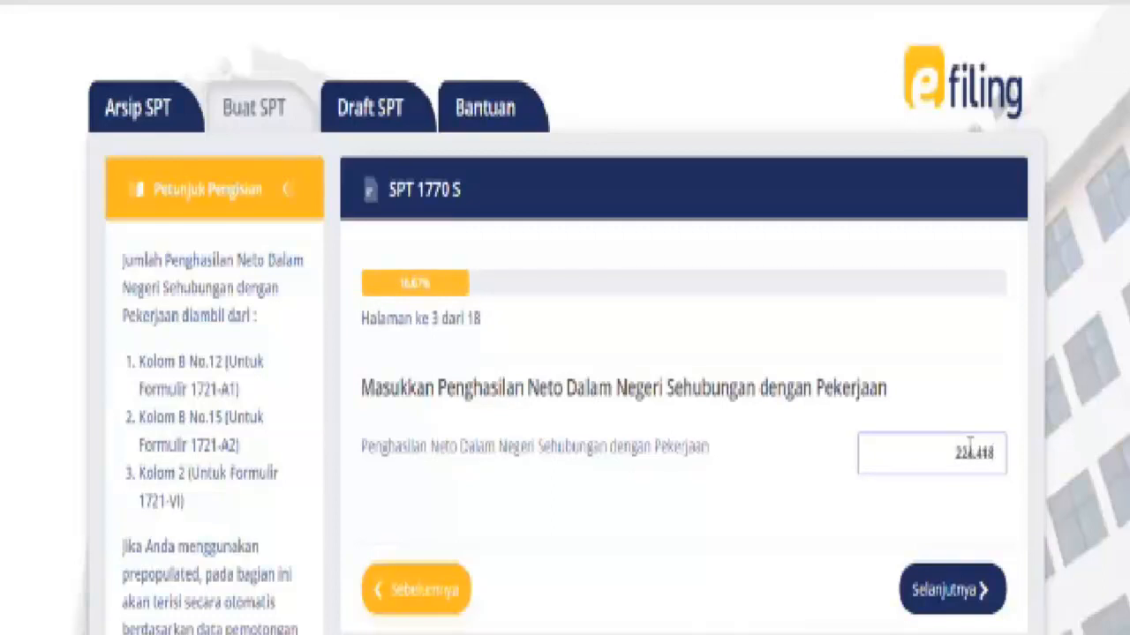
type(".000")
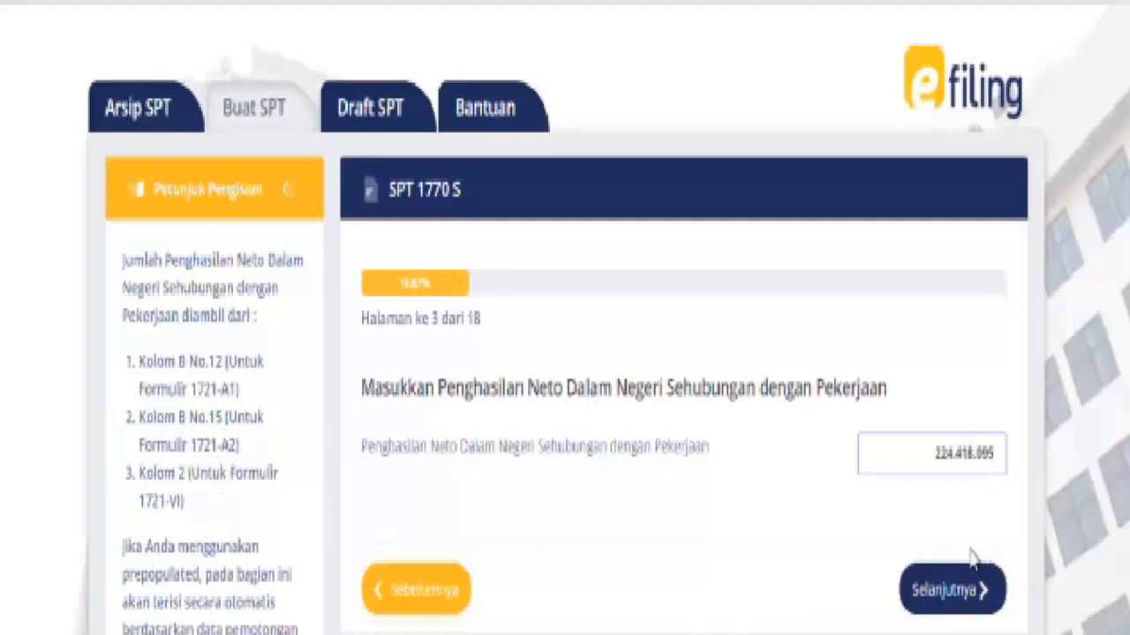
left_click(962, 600)
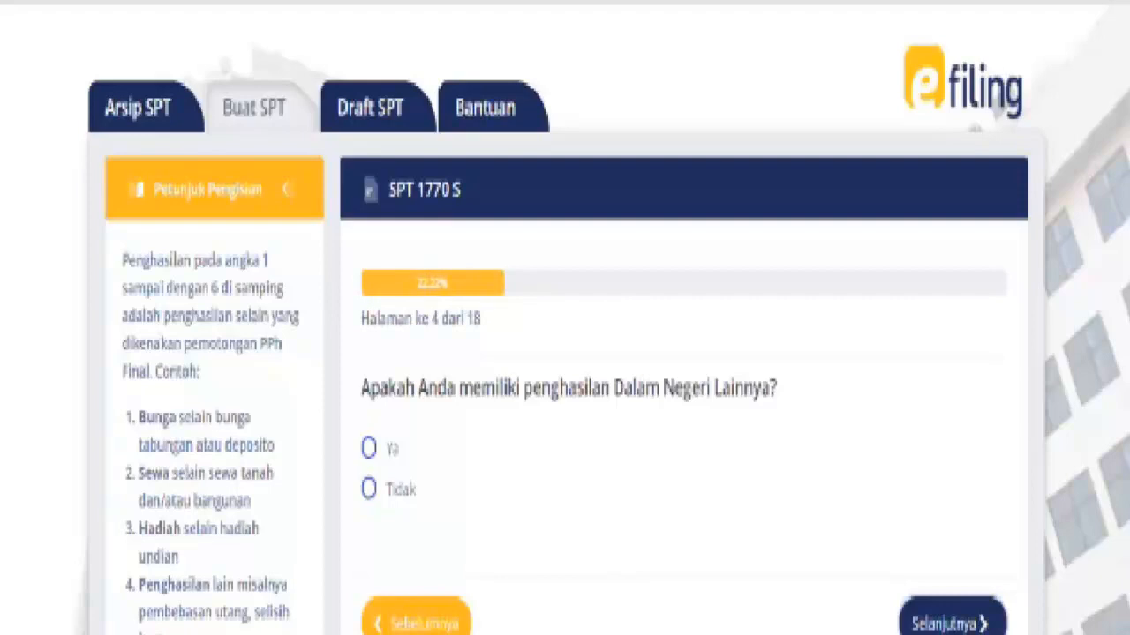
Answer Tidak to other domestic income and continue to page 5
left_click(368, 450)
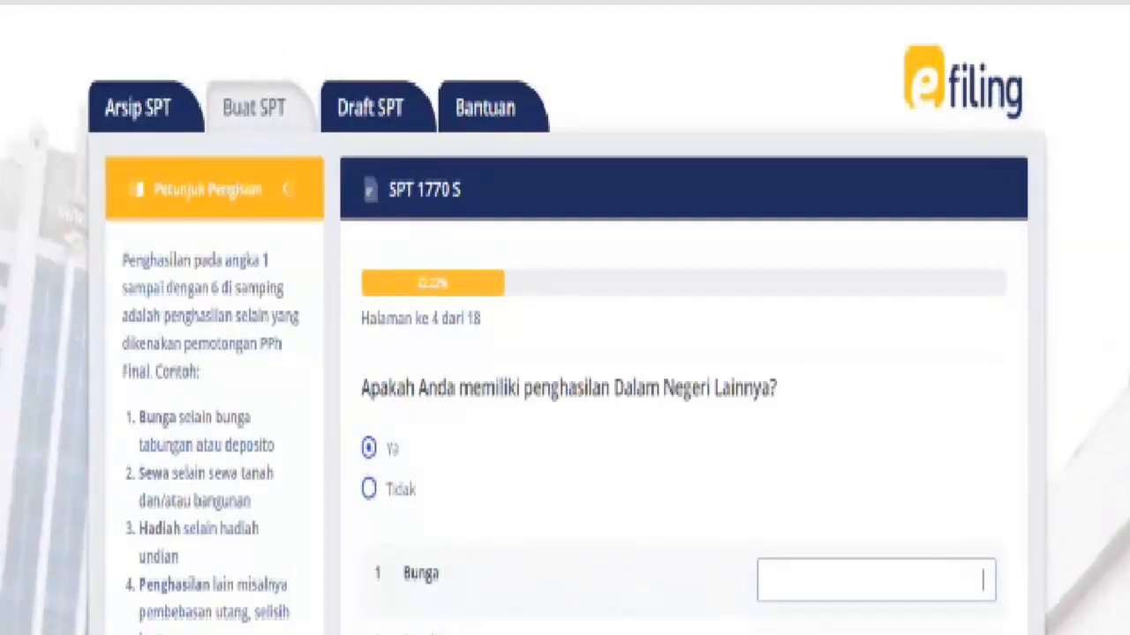
scroll(565, 353, "down", 2)
scroll(1001, 619, "down", 2)
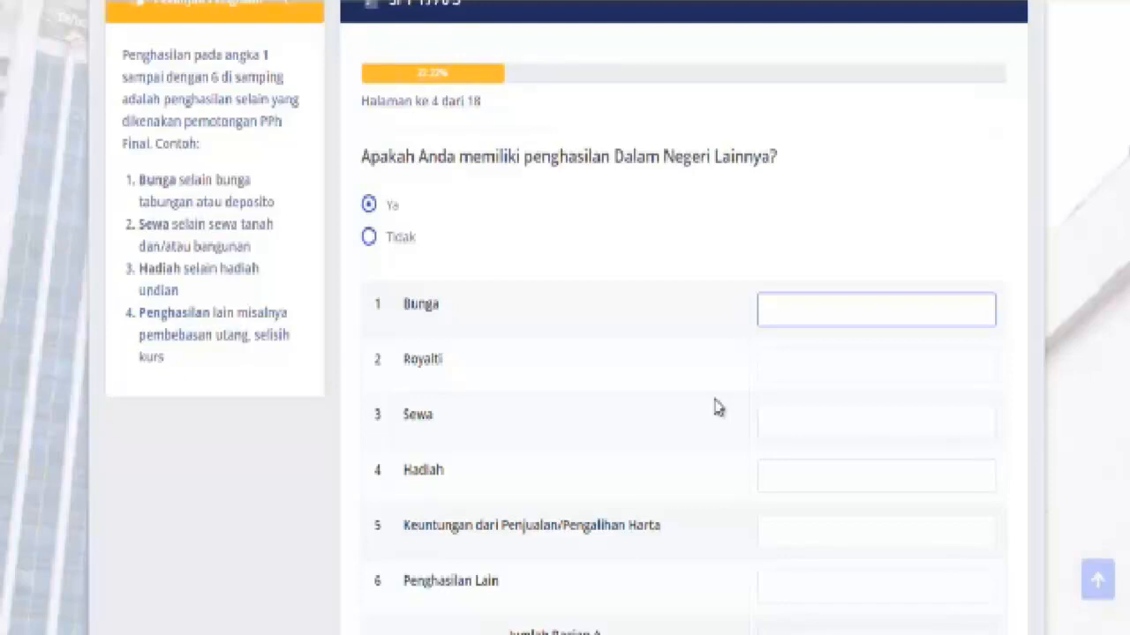
left_click(368, 240)
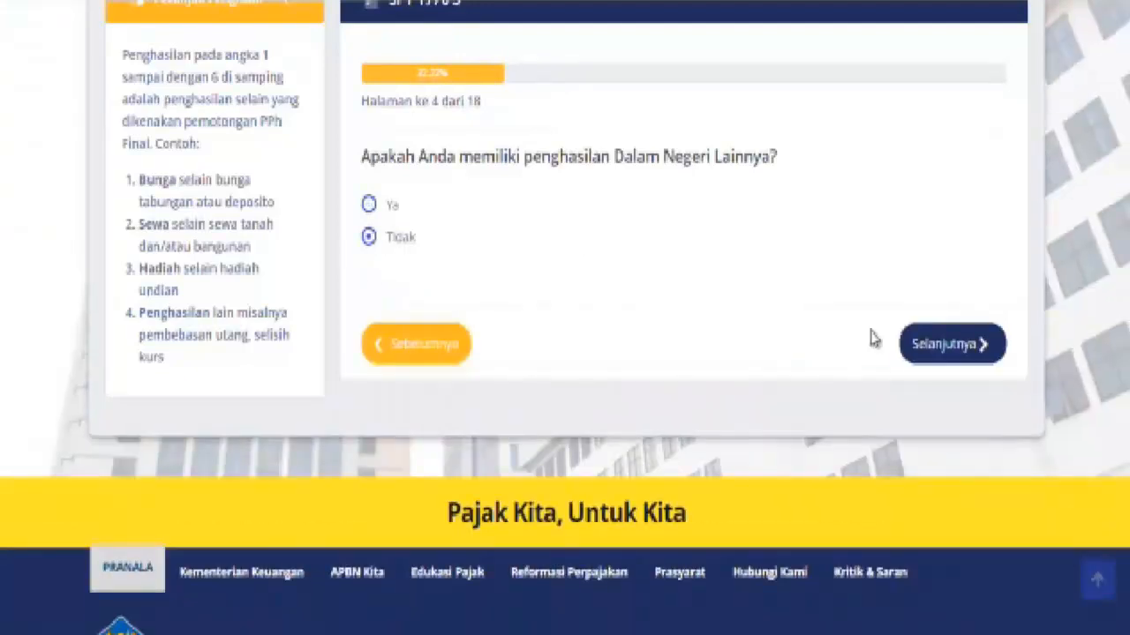
left_click(934, 343)
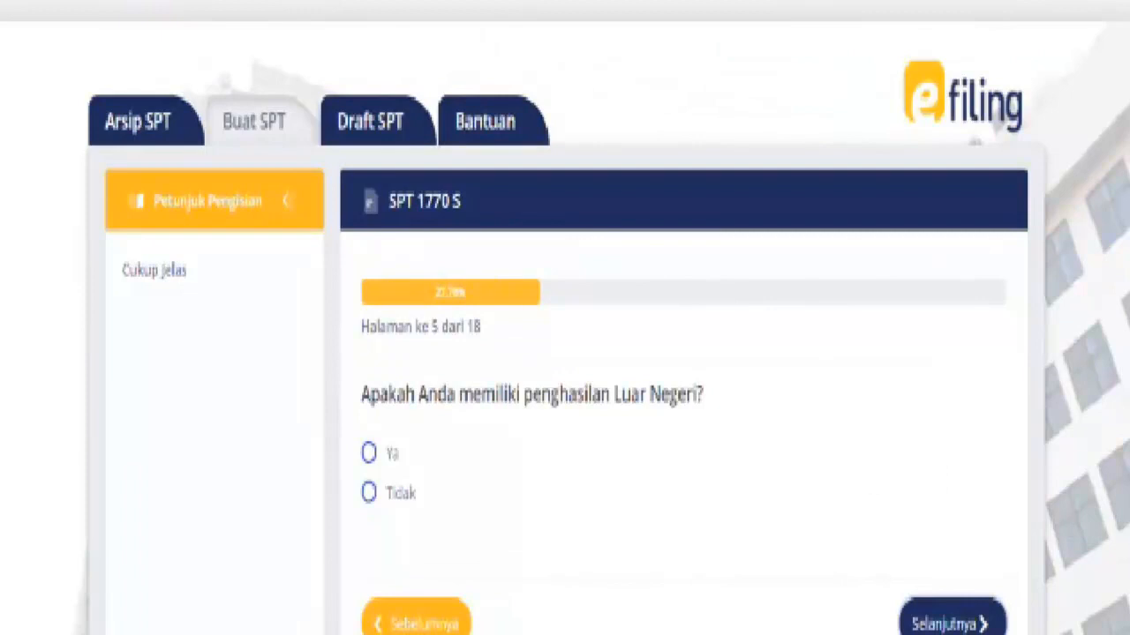
Answer Tidak to foreign income and continue to page 6
scroll(565, 353, "down", 2)
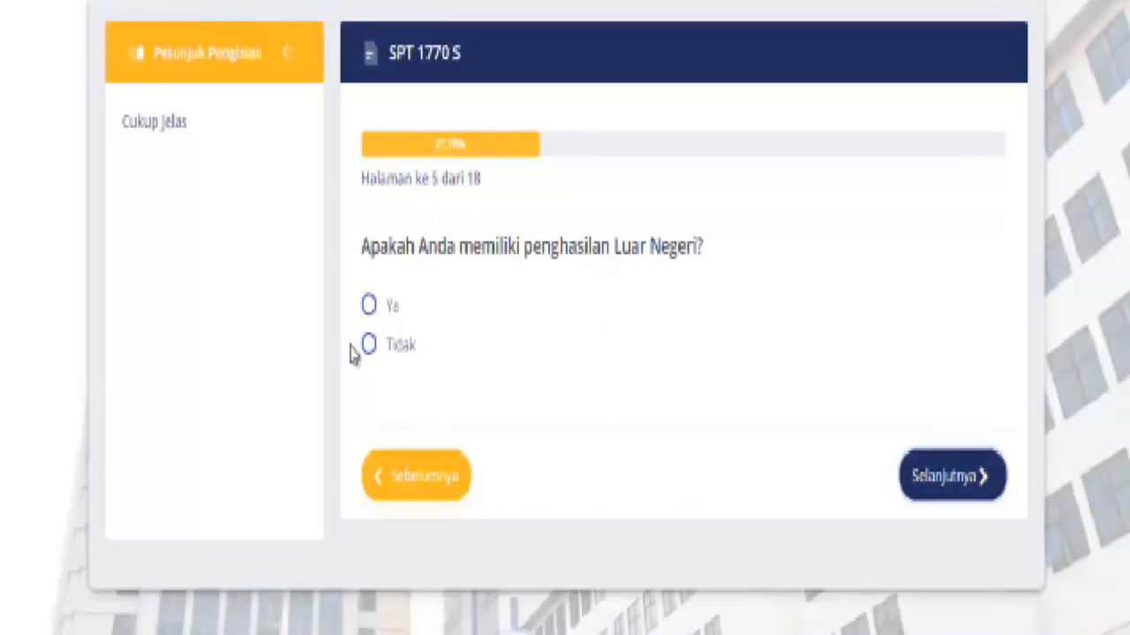
left_click(369, 318)
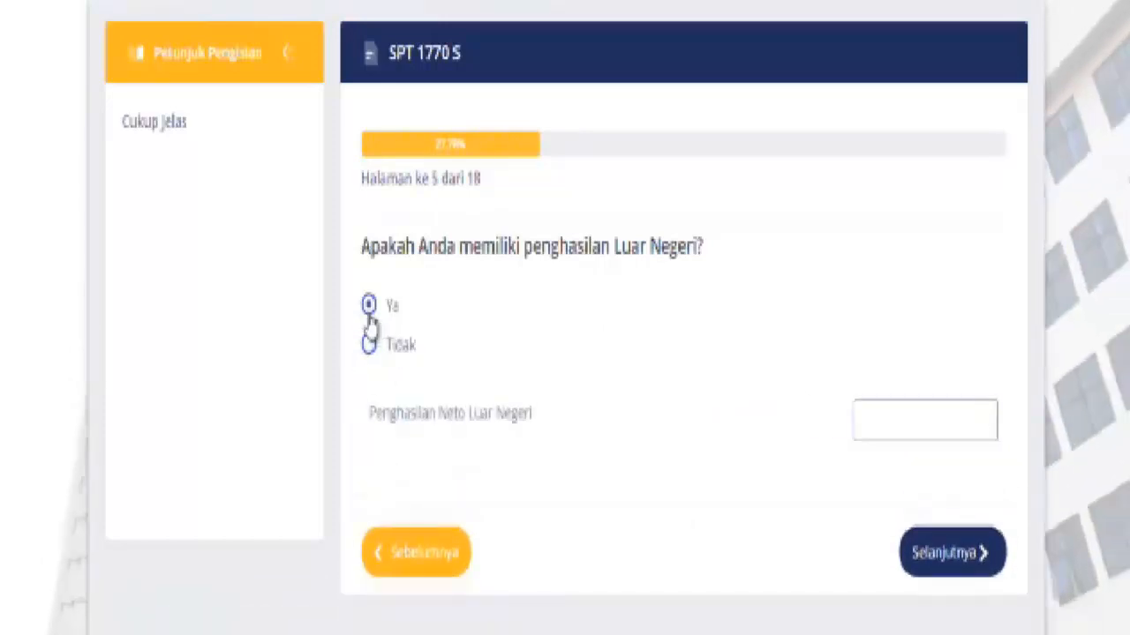
left_click(938, 408)
left_click(369, 345)
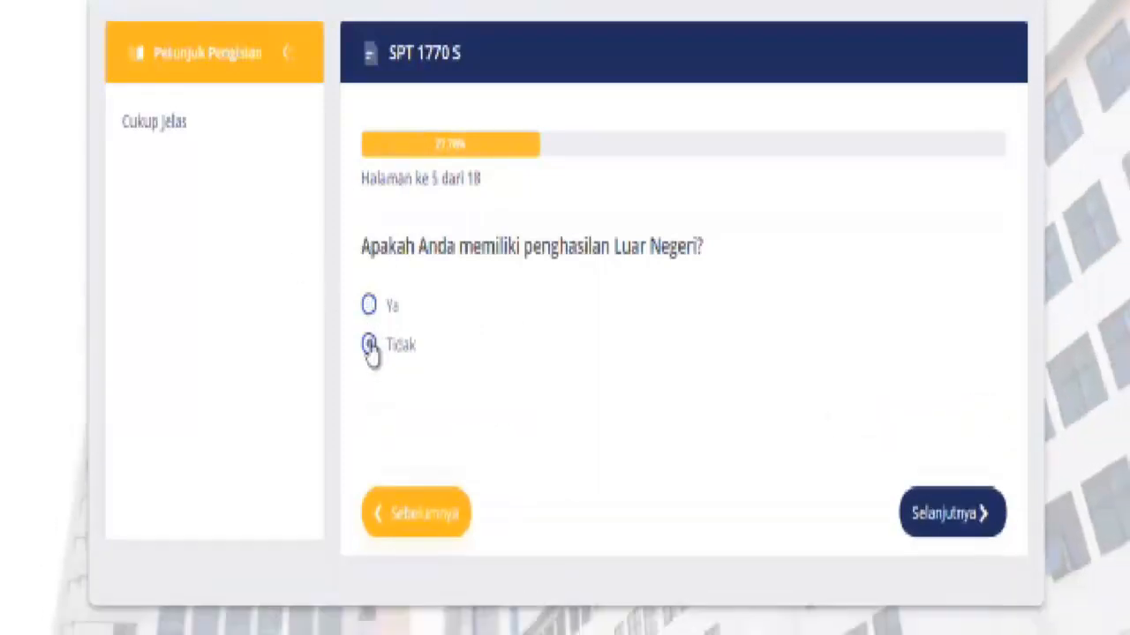
left_click(962, 484)
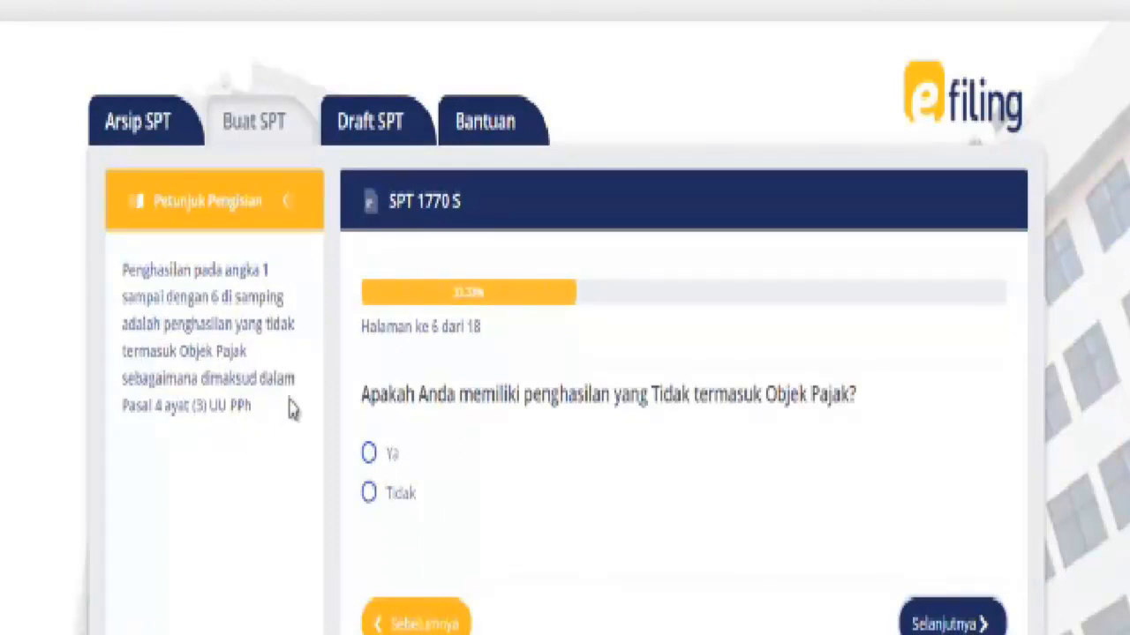
Preview the non-taxable income rows under Ya, then set the answer to Tidak
left_click(369, 454)
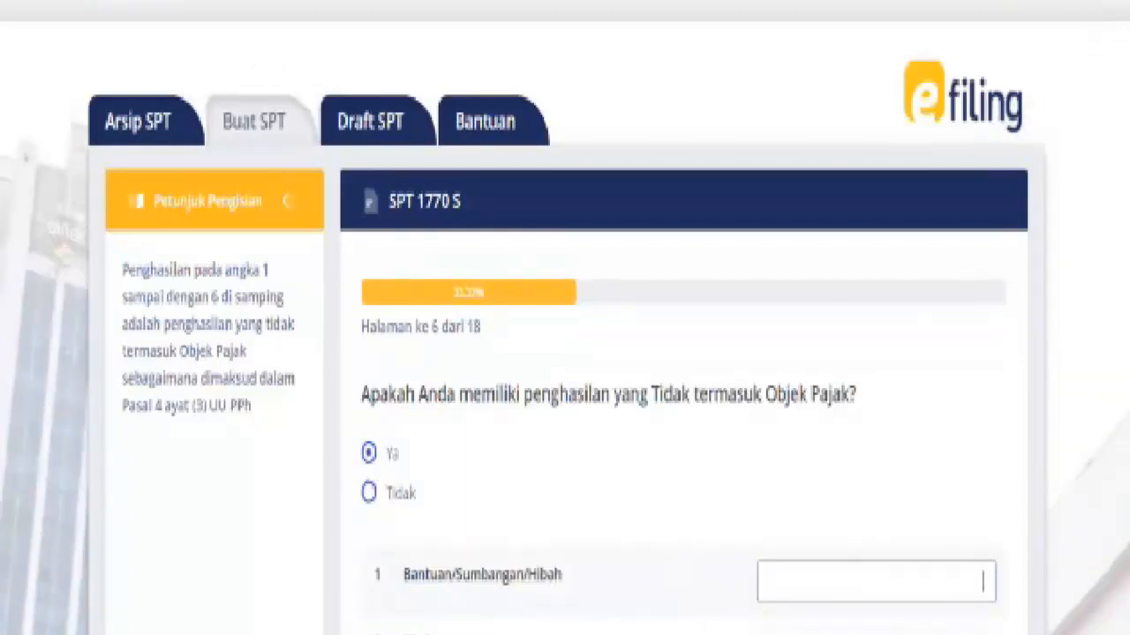
scroll(565, 353, "down", 5)
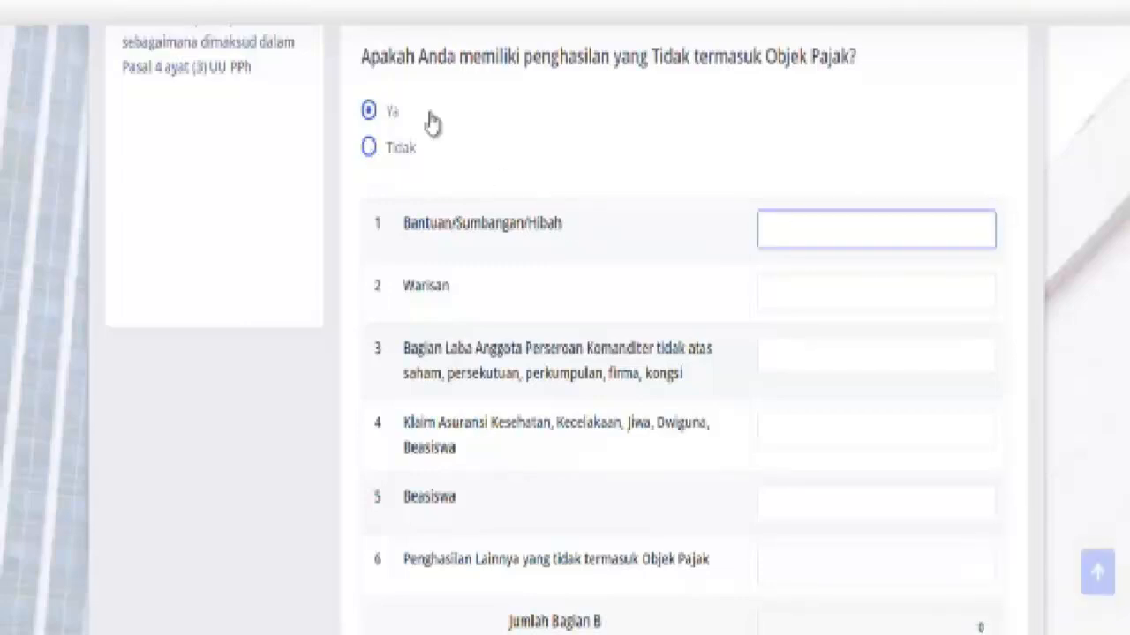
left_click(370, 150)
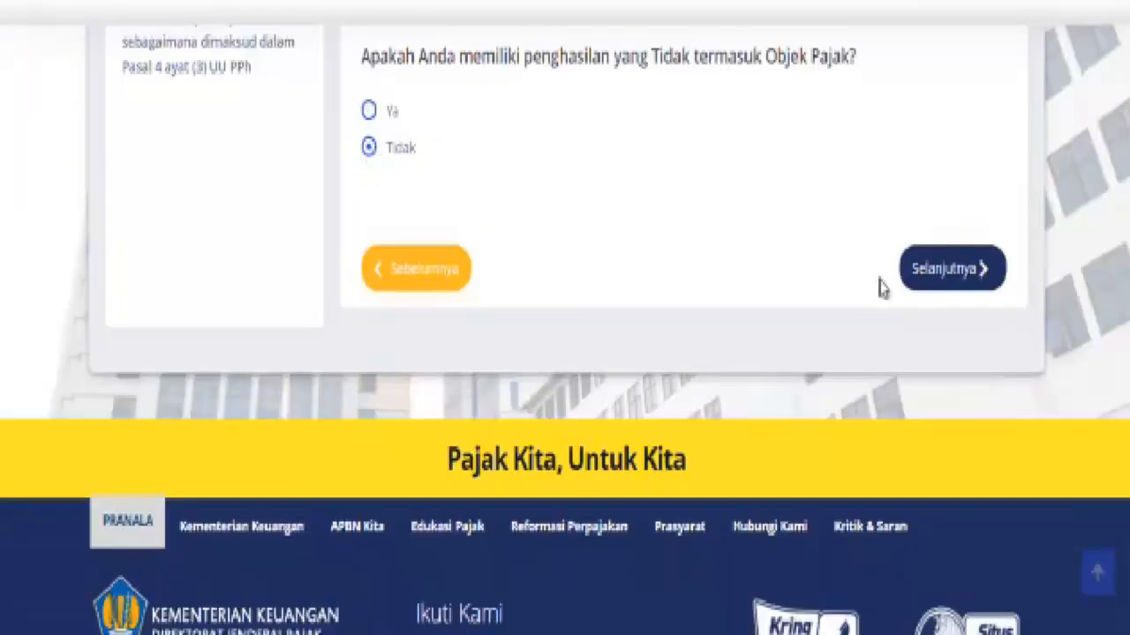
Move to page 7 and answer Tidak to final-taxed income after previewing its table
left_click(953, 270)
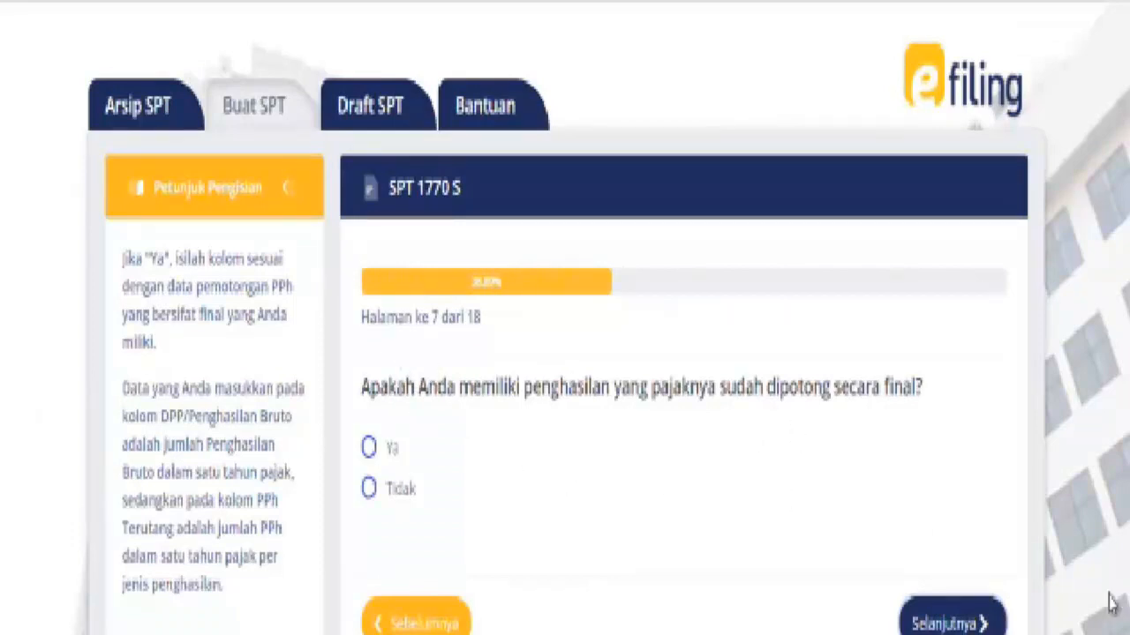
scroll(565, 318, "down", 2)
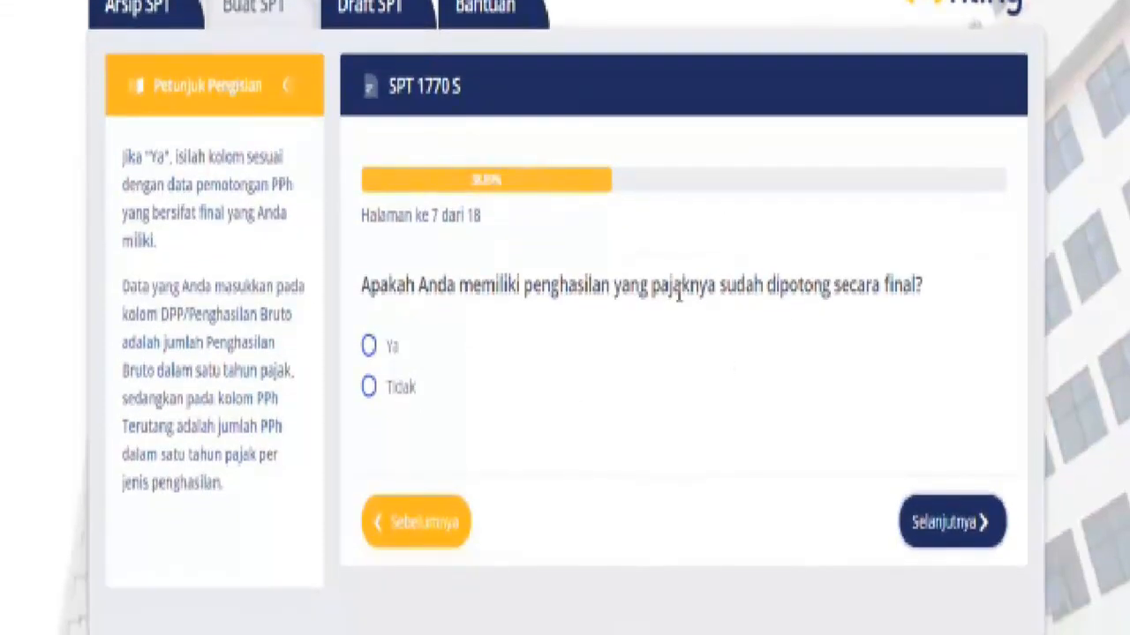
left_click(369, 347)
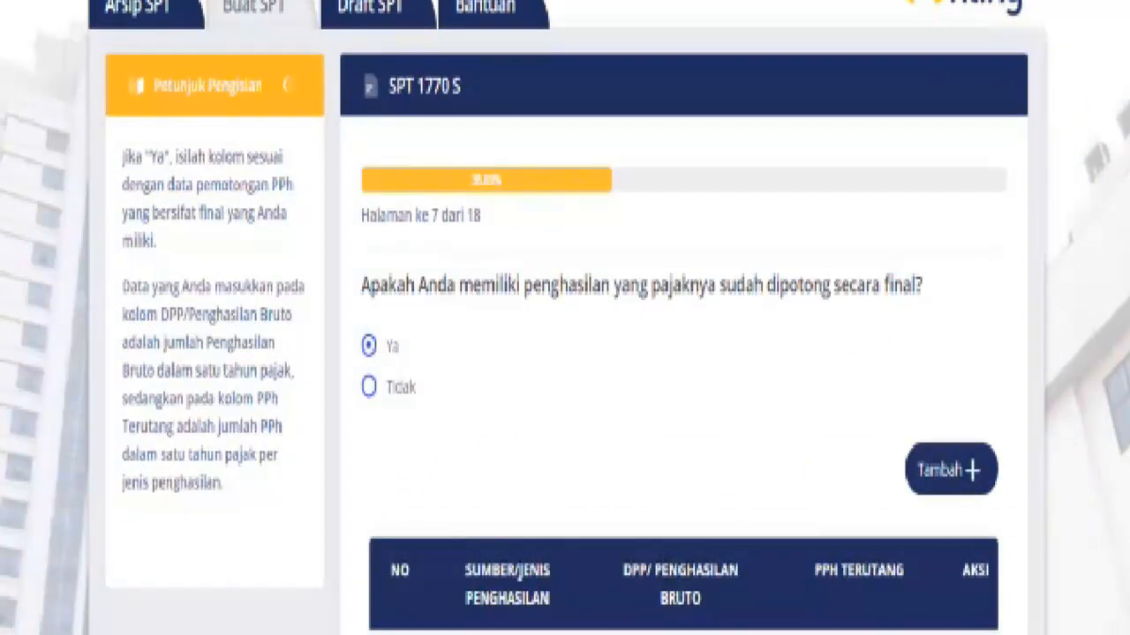
scroll(565, 318, "down", 5)
scroll(565, 318, "up", 3)
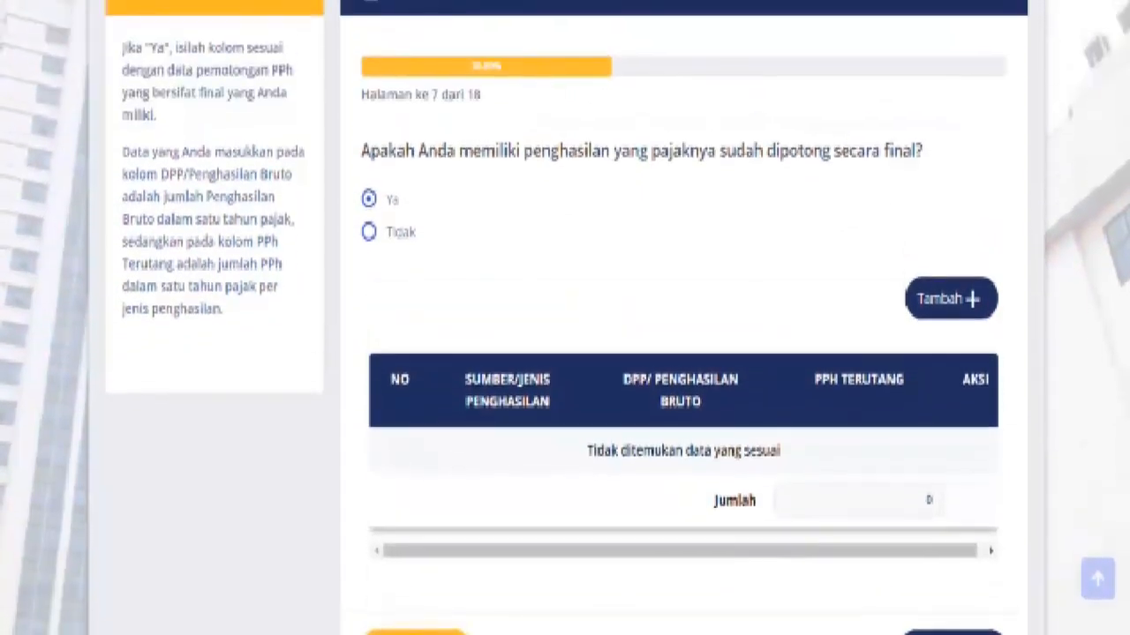
scroll(1072, 519, "down", 2)
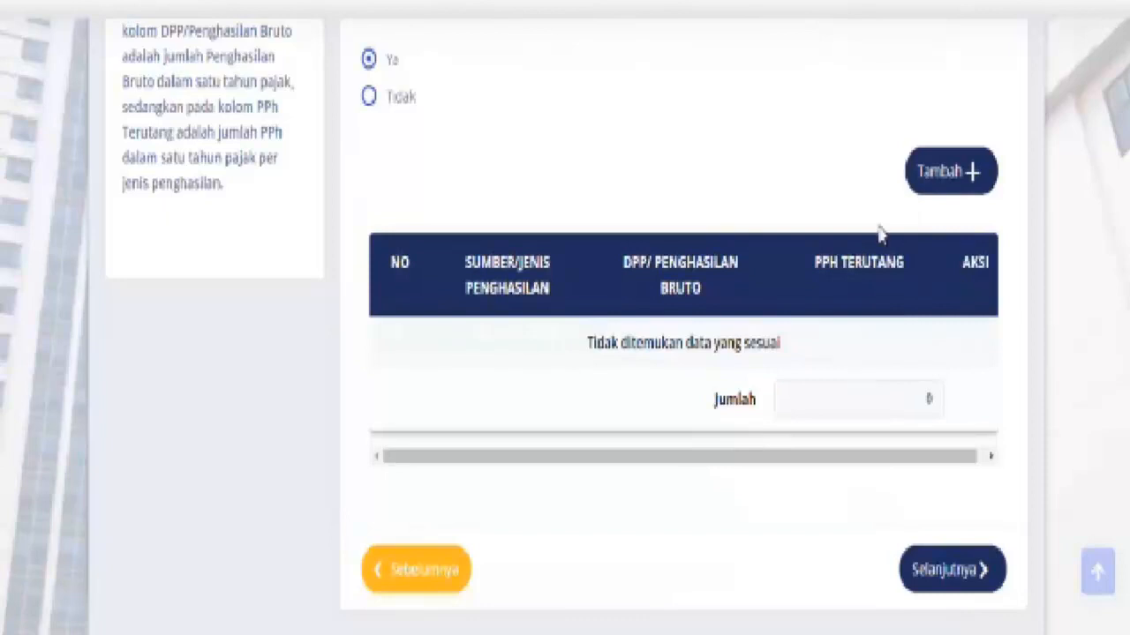
left_click(368, 96)
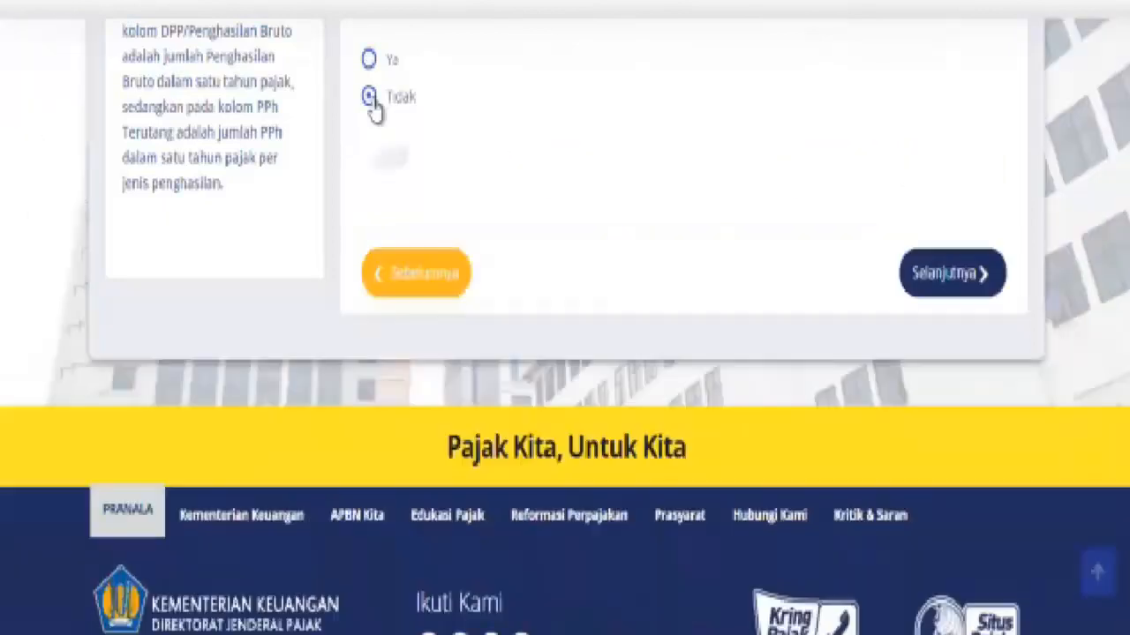
Advance to page 8 and load last year's asset, YAMAHA VEGA-R (2007, 11.000.000)
left_click(937, 214)
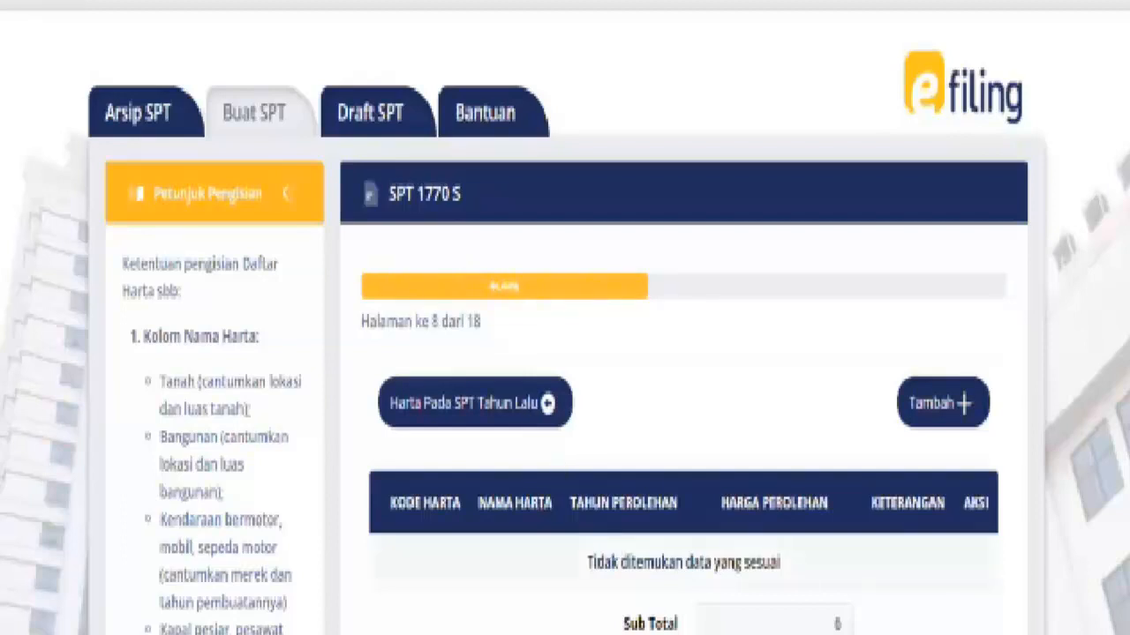
scroll(565, 318, "down", 1)
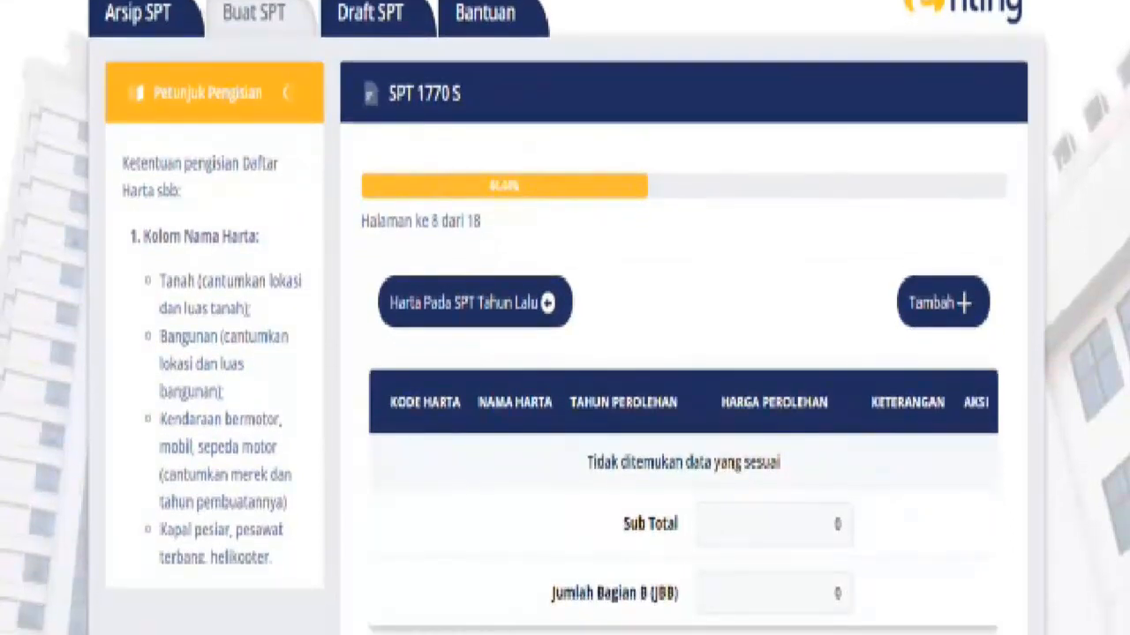
scroll(565, 318, "down", 1)
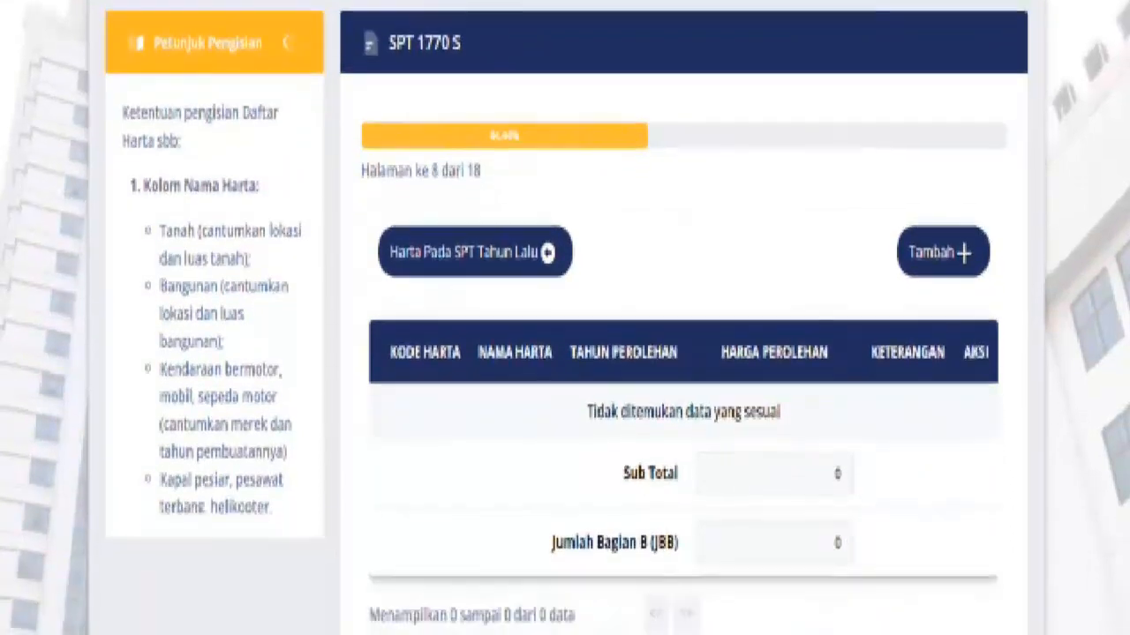
left_click(447, 271)
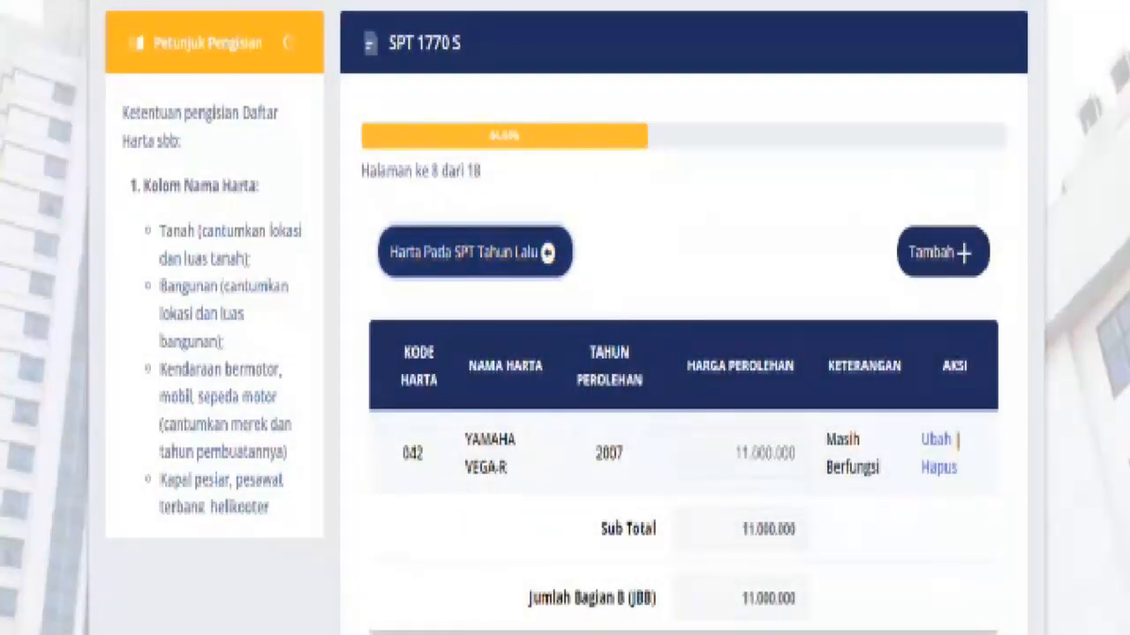
scroll(565, 318, "down", 2)
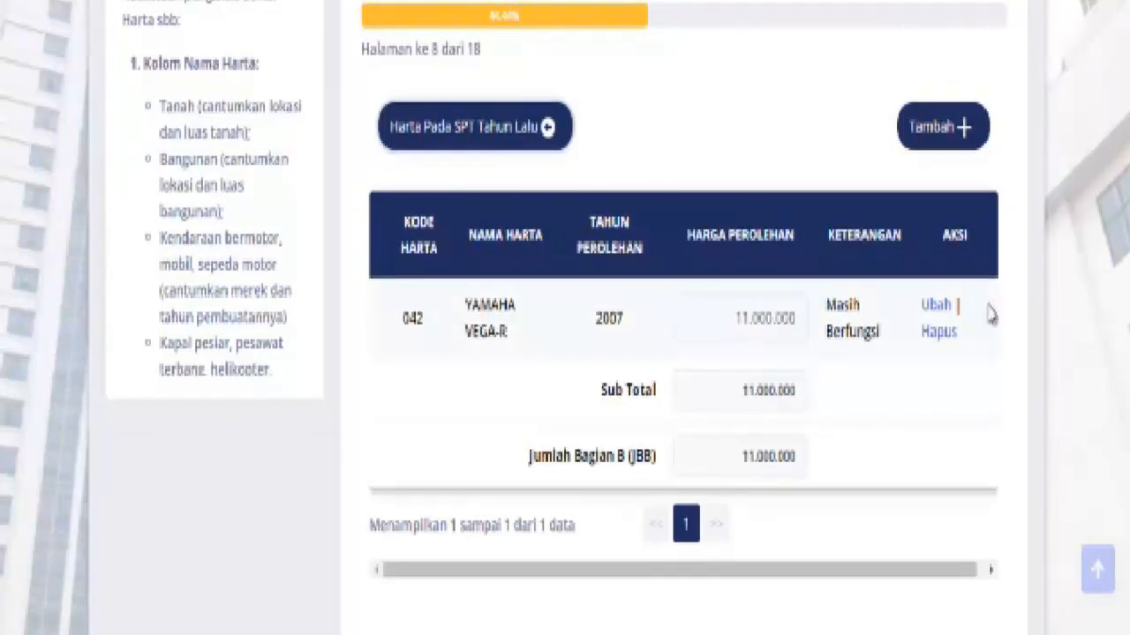
Cancel deleting the YAMAHA VEGA-R row and open it for editing instead
left_click(935, 334)
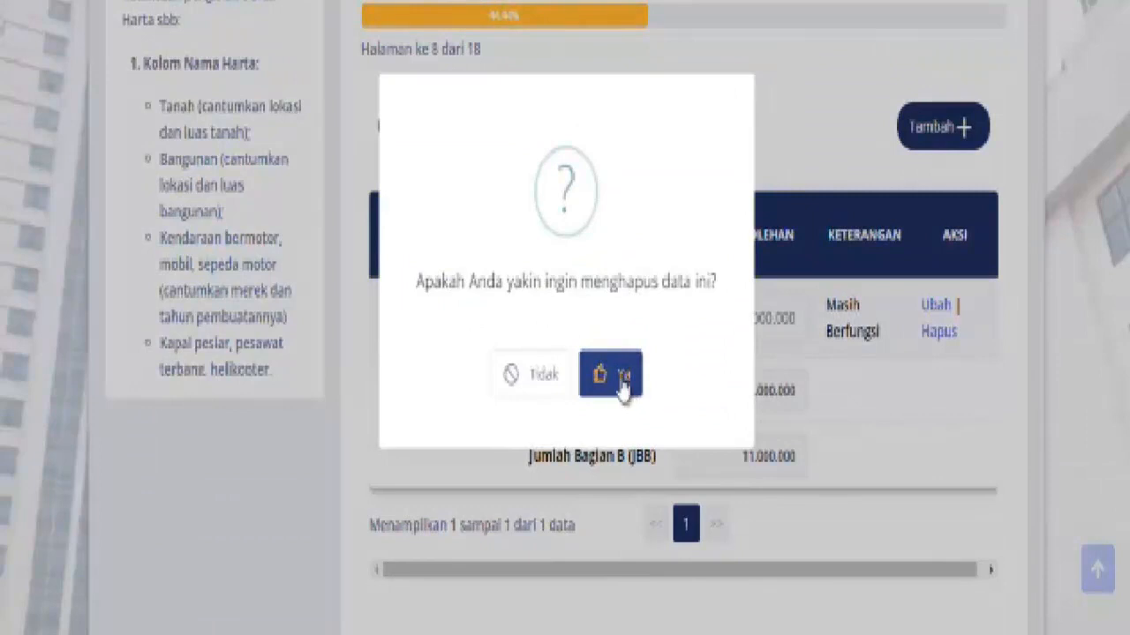
left_click(536, 389)
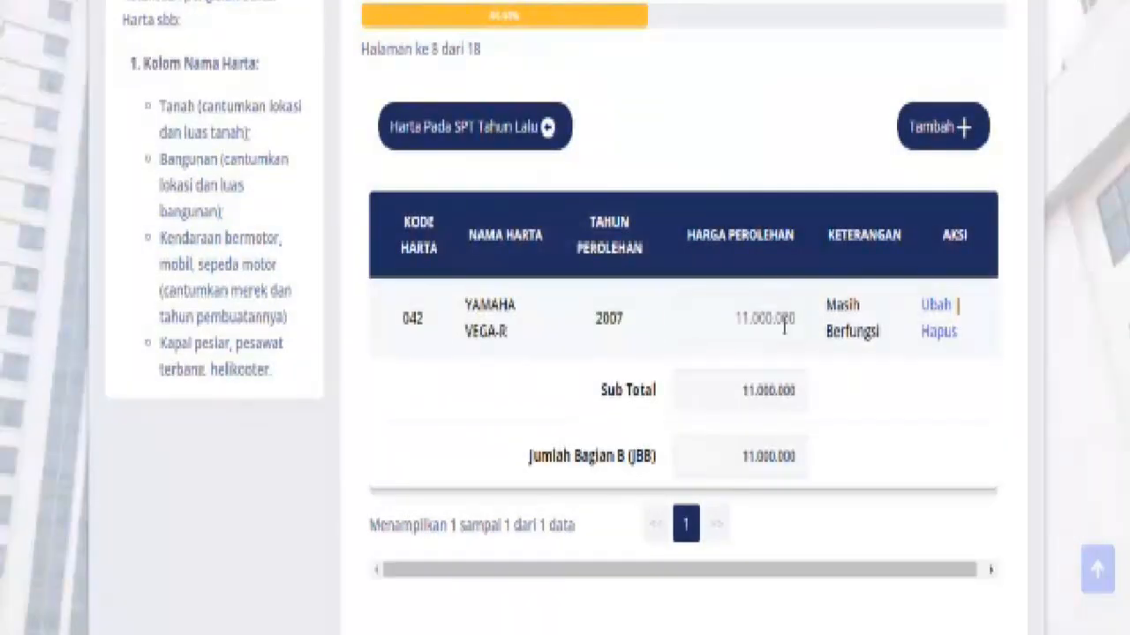
left_click(935, 309)
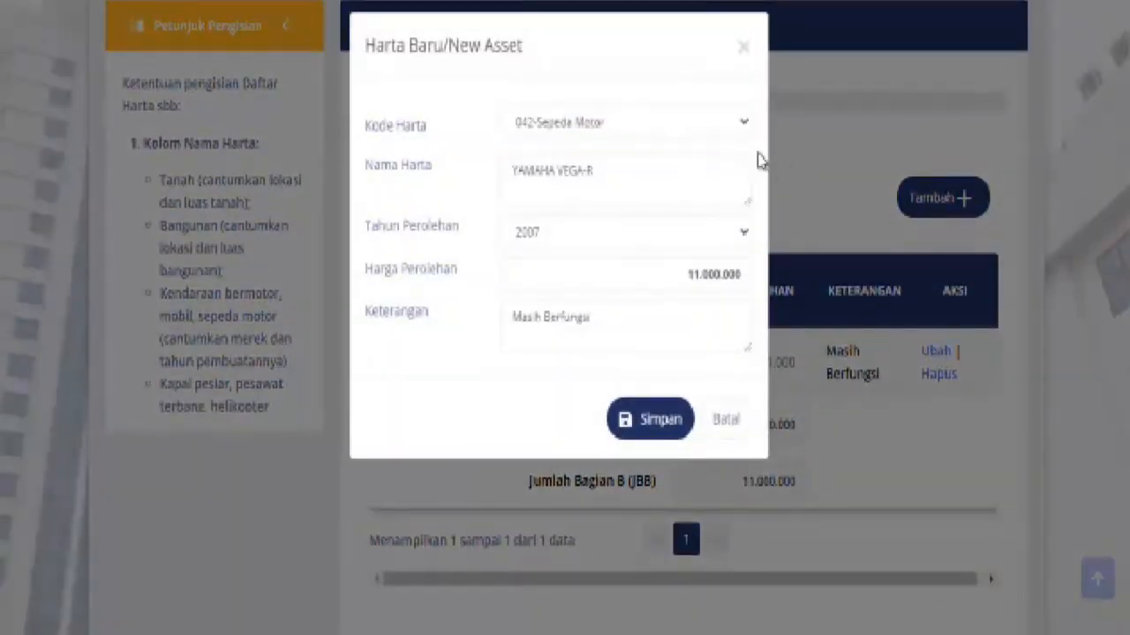
Rename the asset to HONDA and set its acquisition year to 2020
left_click(630, 182)
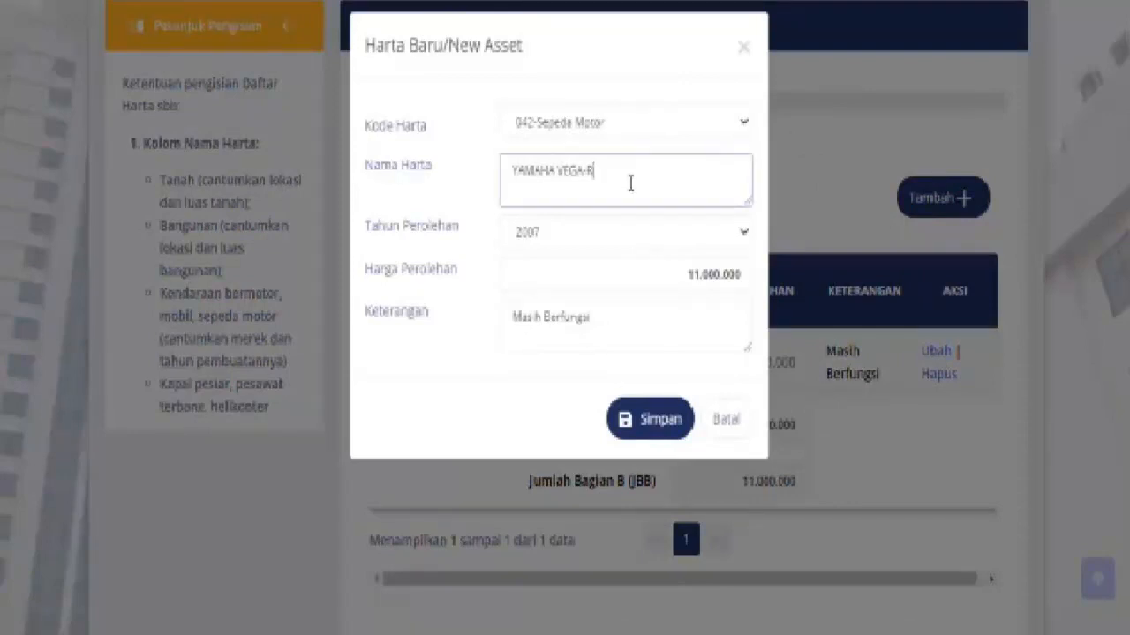
key("BackSpace")
key("BackSpace")
key("BackSpace")
key("BackSpace")
key("BackSpace")
key("BackSpace")
key("BackSpace")
key("BackSpace")
key("BackSpace")
key("BackSpace")
key("BackSpace")
key("BackSpace")
key("BackSpace")
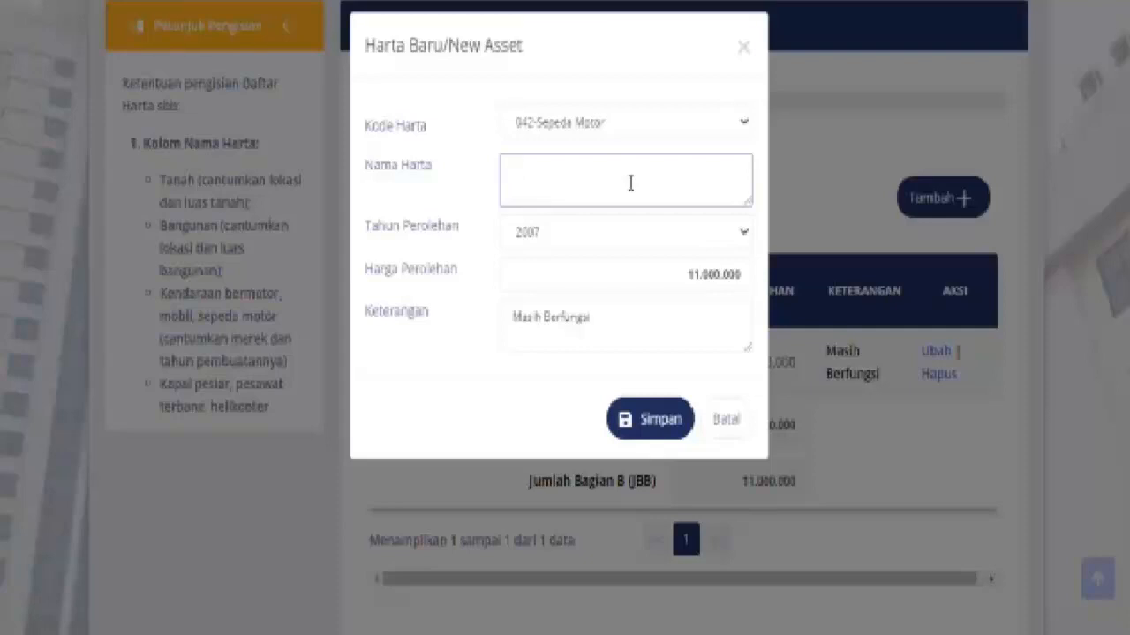
type("HONDA")
left_click(743, 236)
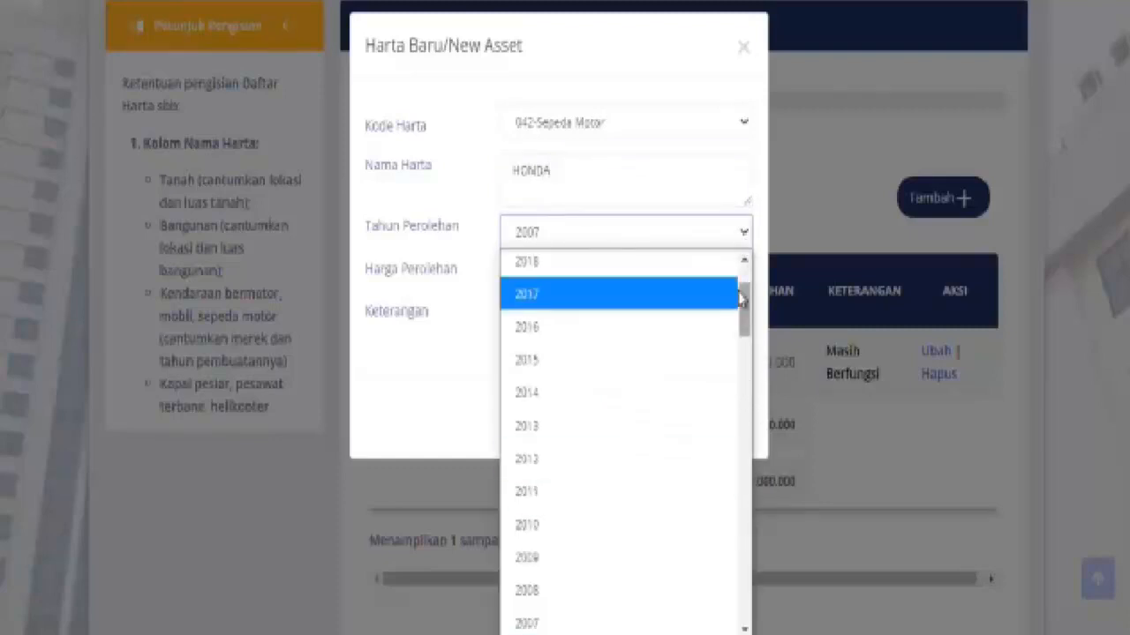
left_click(744, 262)
left_click(744, 262)
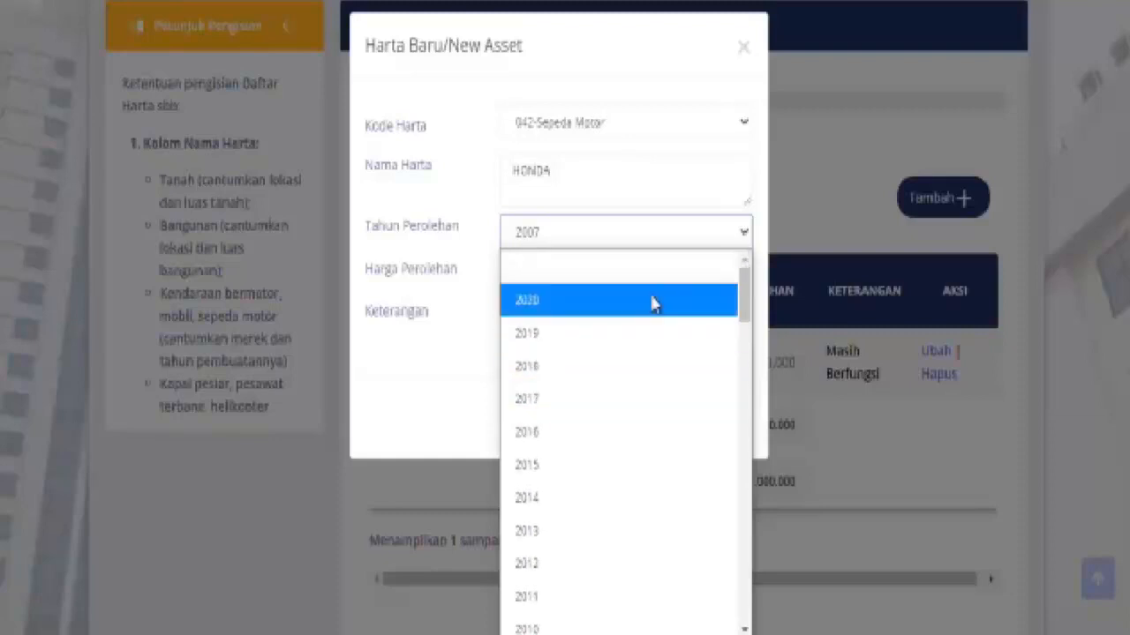
left_click(651, 303)
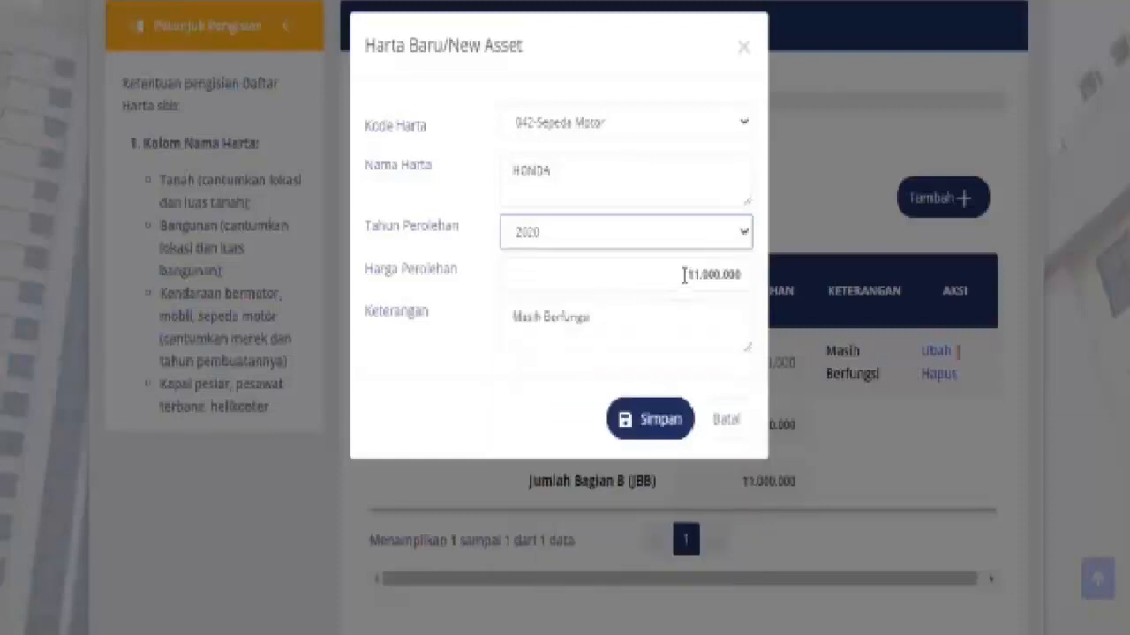
Clear the description, enter price 16000000, save, and dismiss the incomplete-data notice
left_click(643, 323)
key("BackSpace")
key("BackSpace")
key("BackSpace")
key("BackSpace")
key("BackSpace")
key("BackSpace")
key("BackSpace")
key("BackSpace")
key("BackSpace")
key("BackSpace")
key("BackSpace")
key("BackSpace")
key("BackSpace")
key("BackSpace")
key("BackSpace")
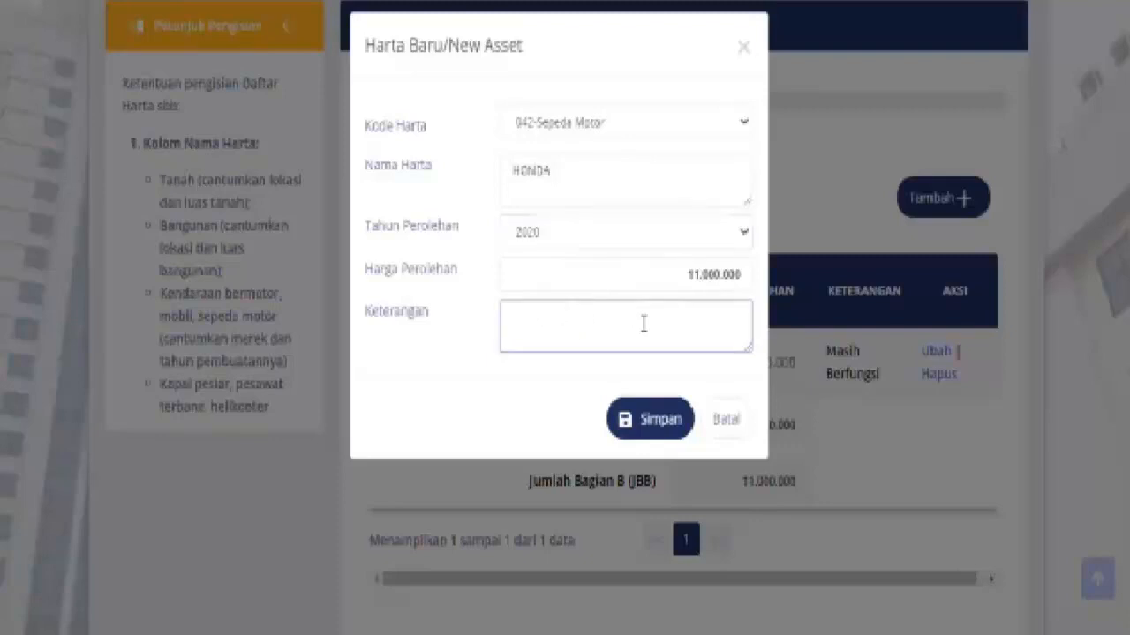
left_click(706, 280)
key("BackSpace")
key("BackSpace")
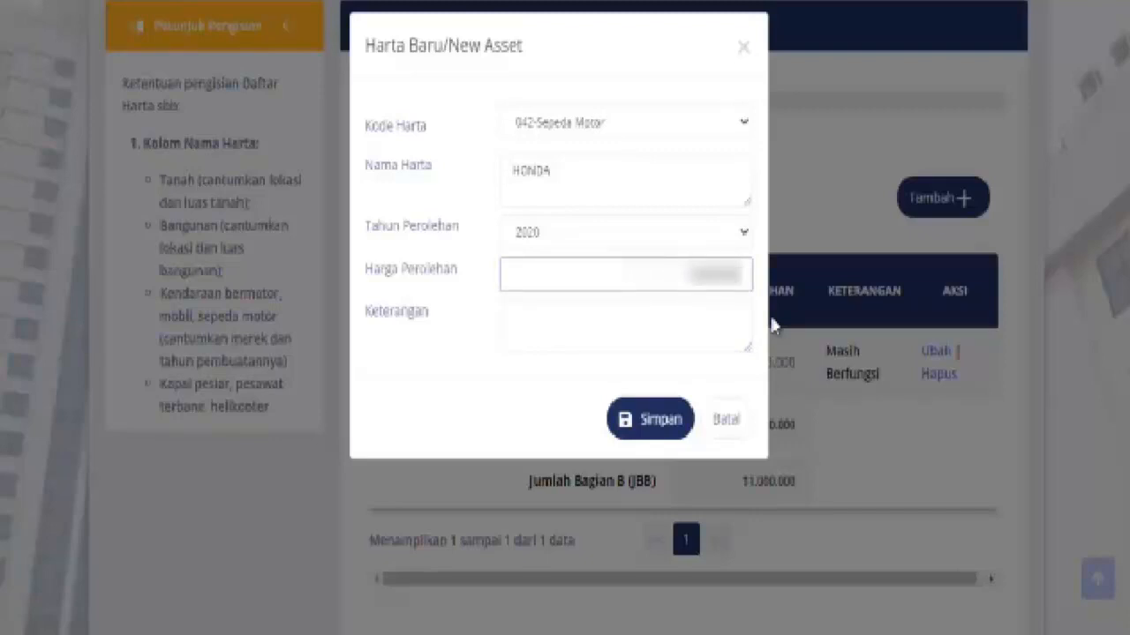
type("16000000")
left_click(666, 425)
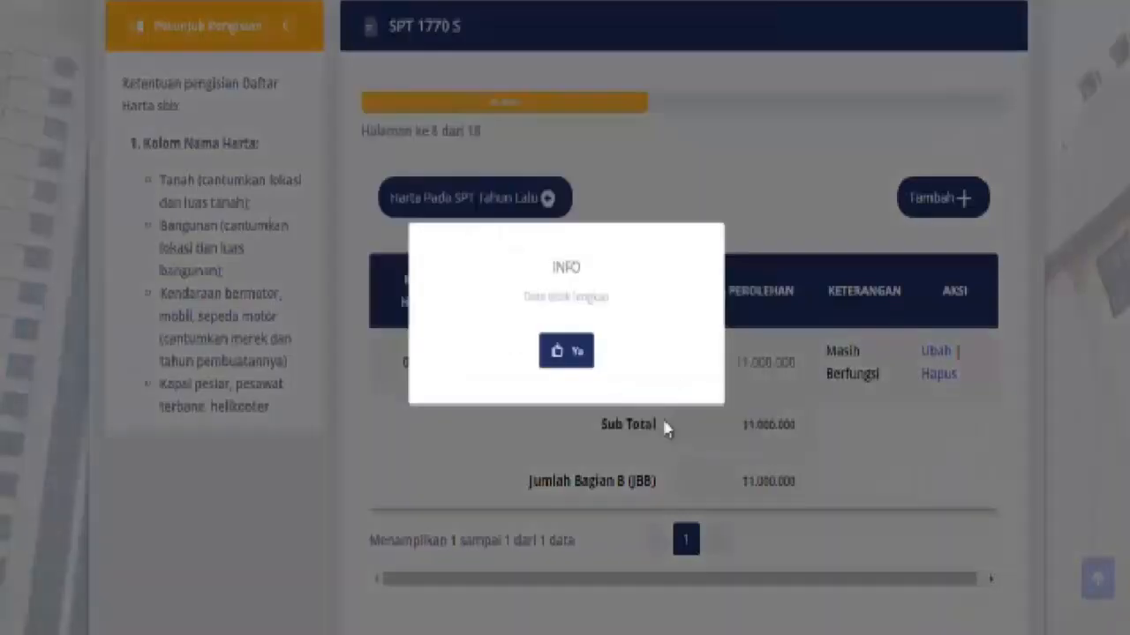
left_click(580, 363)
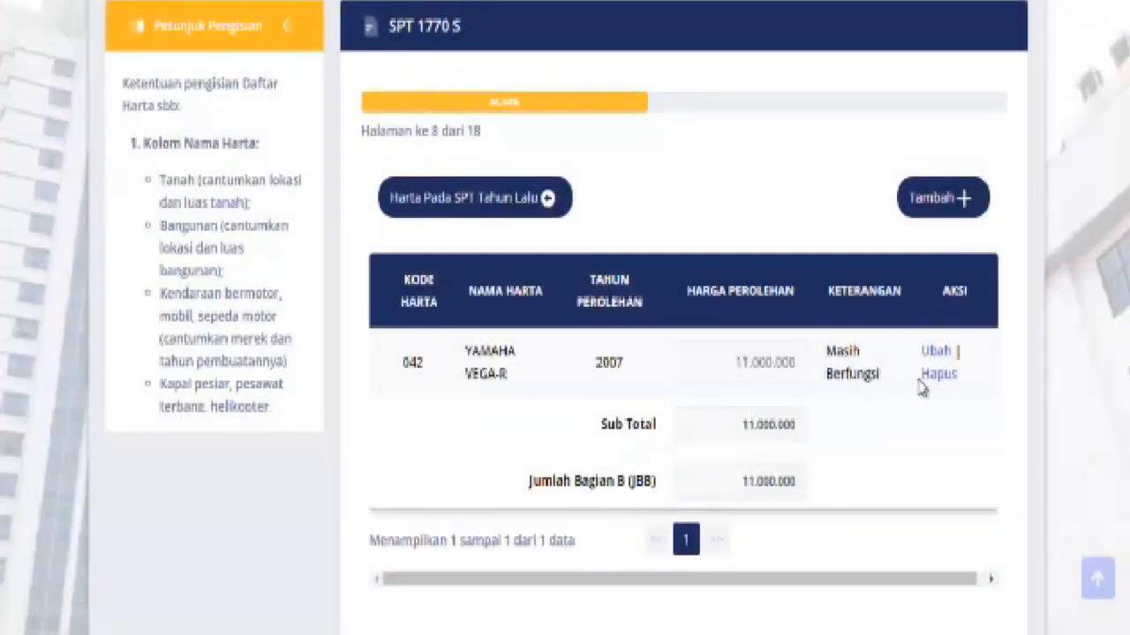
Reopen the YAMAHA VEGA-R asset for editing, keeping code 042-Sepeda Motor
left_click(937, 351)
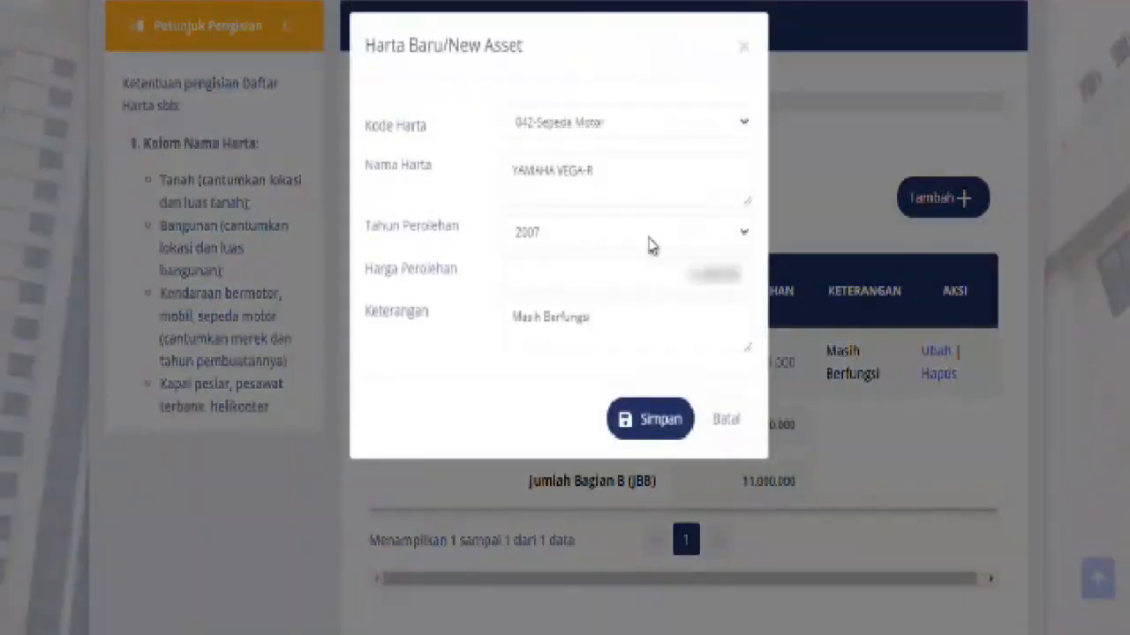
left_click(653, 172)
left_click(742, 128)
scroll(386, 185, "up", 1)
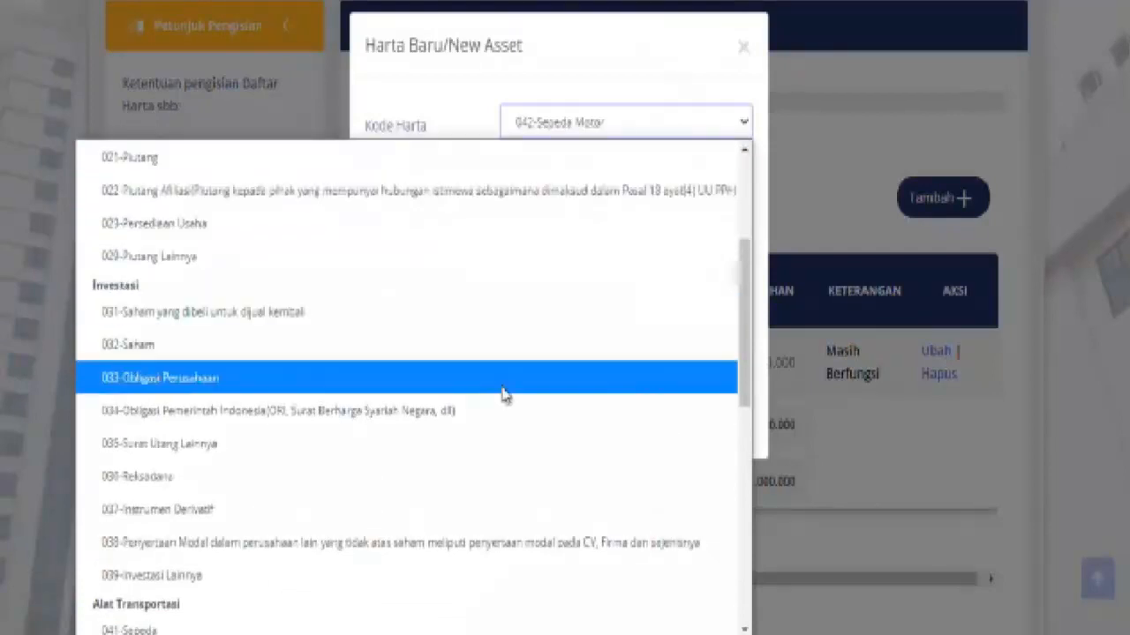
left_click(747, 498)
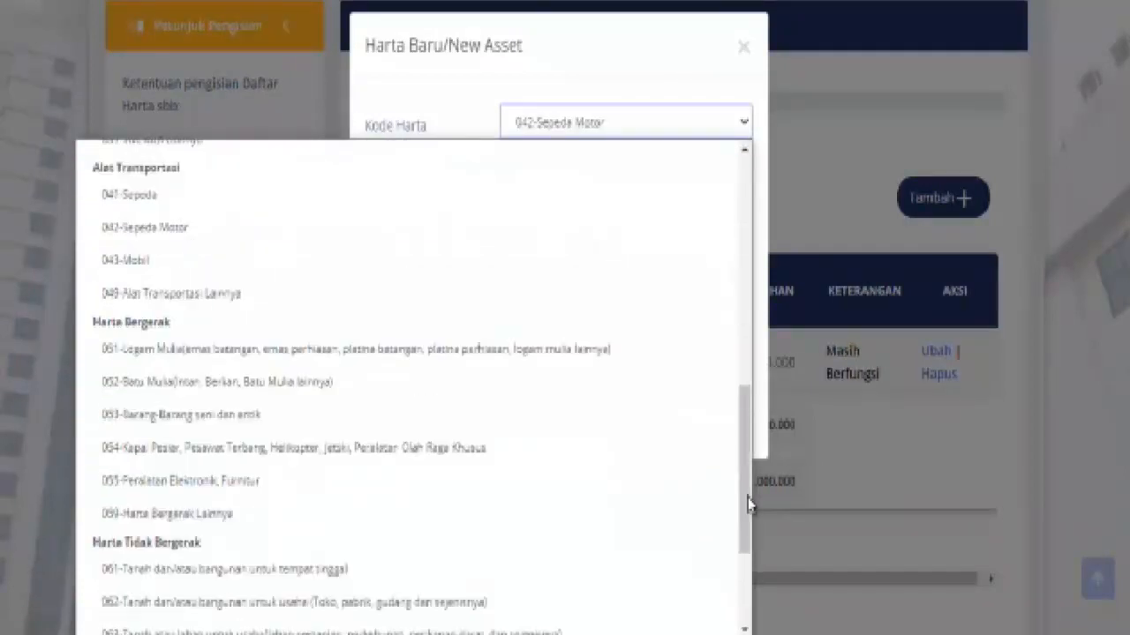
left_click(211, 229)
Change the asset to HONDA, acquired 2020, with note BARU, and save it
left_click(624, 176)
key("BackSpace")
key("BackSpace")
key("BackSpace")
key("BackSpace")
key("BackSpace")
key("BackSpace")
key("BackSpace")
key("BackSpace")
key("BackSpace")
key("BackSpace")
key("BackSpace")
key("BackSpace")
key("BackSpace")
type("HONDA")
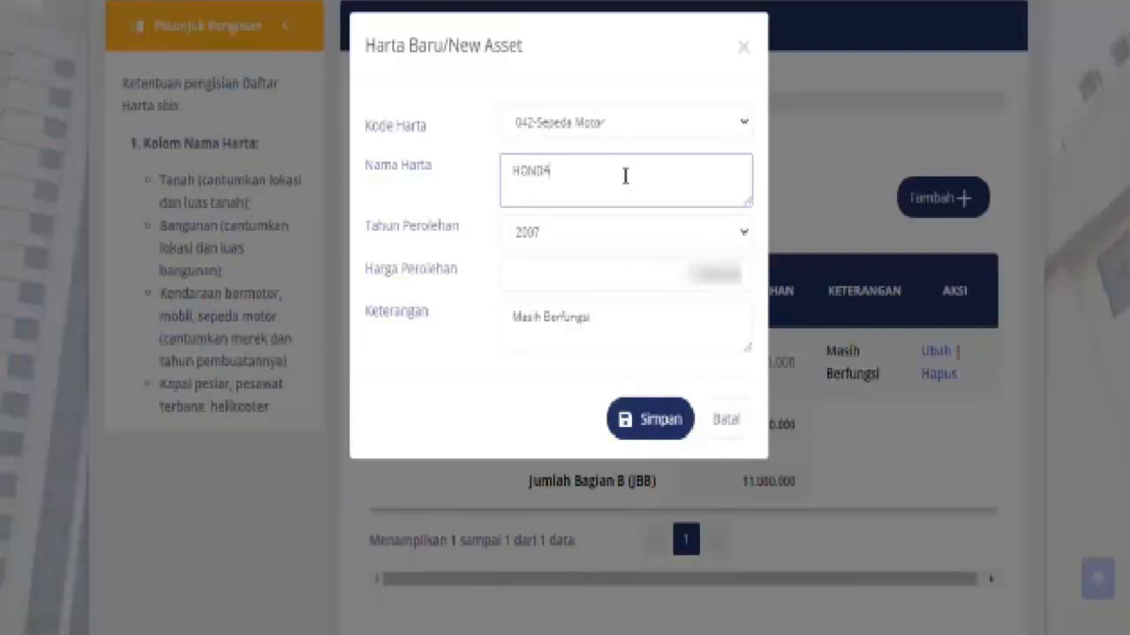
left_click(646, 238)
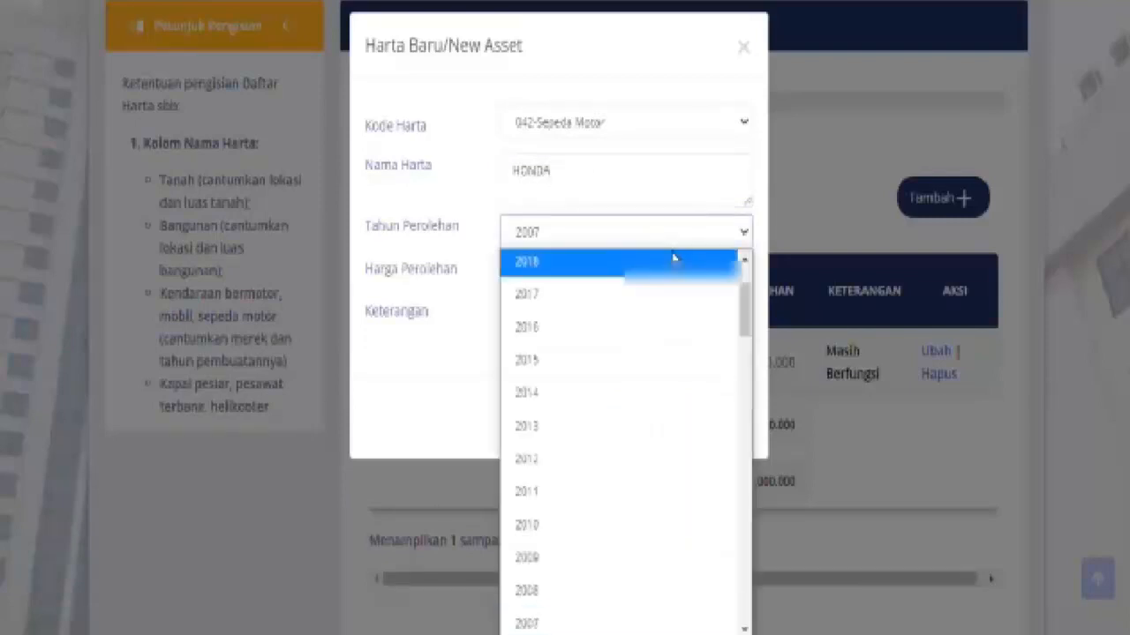
scroll(744, 260, "up", 2)
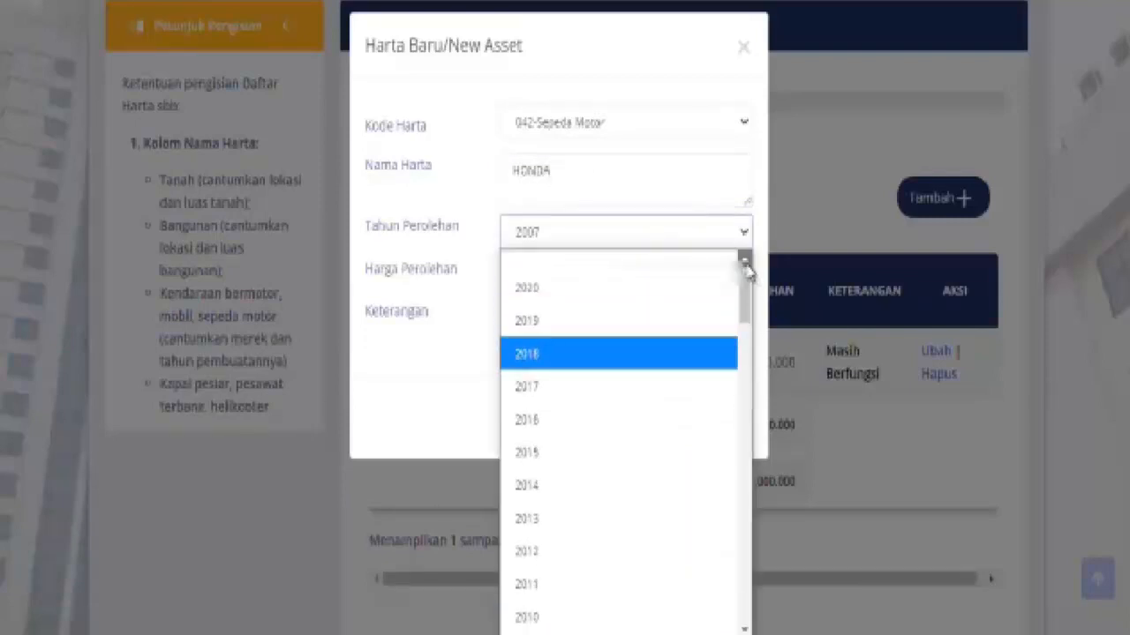
left_click(653, 301)
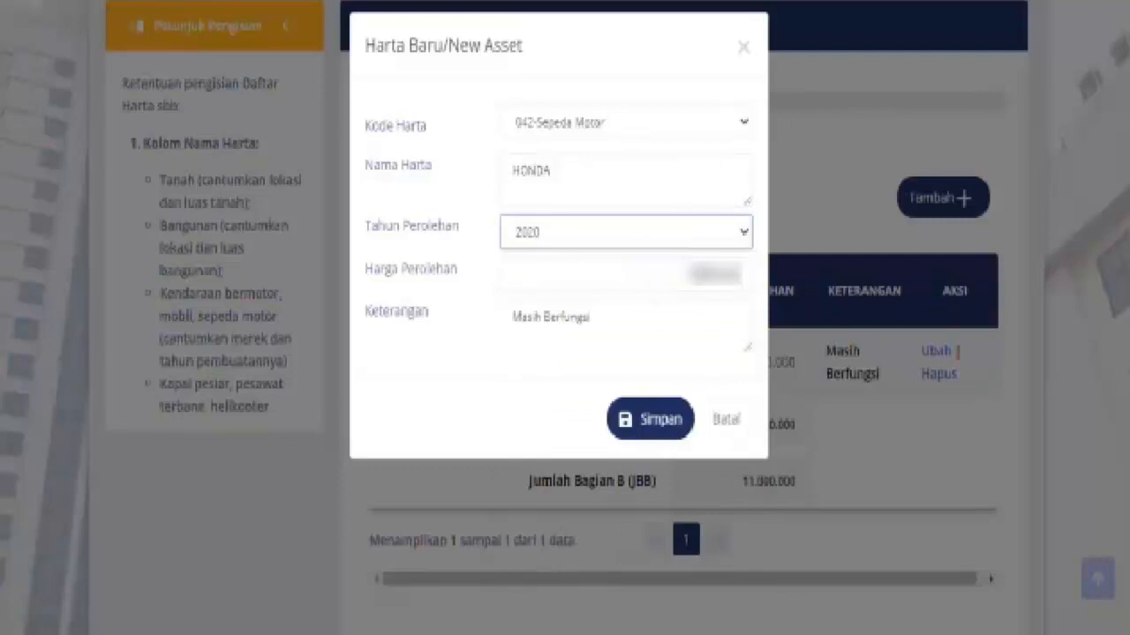
left_click(706, 274)
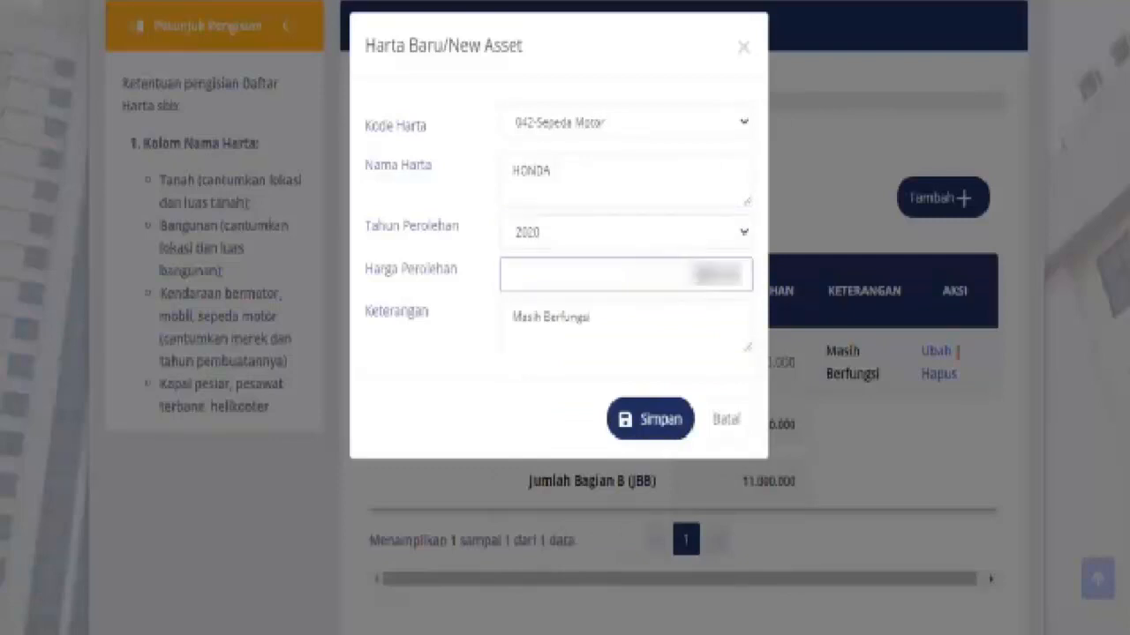
left_click(605, 319)
key("BackSpace")
key("BackSpace")
key("BackSpace")
key("BackSpace")
key("BackSpace")
key("BackSpace")
key("BackSpace")
key("BackSpace")
key("BackSpace")
key("BackSpace")
key("BackSpace")
key("BackSpace")
key("BackSpace")
key("BackSpace")
key("BackSpace")
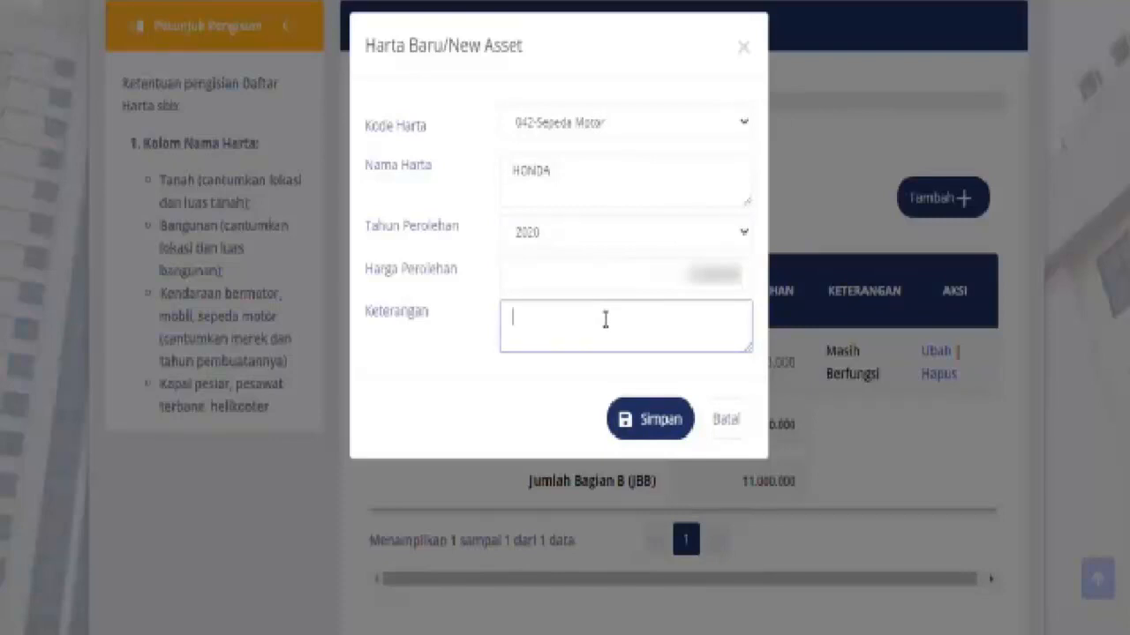
type("BARU")
left_click(624, 411)
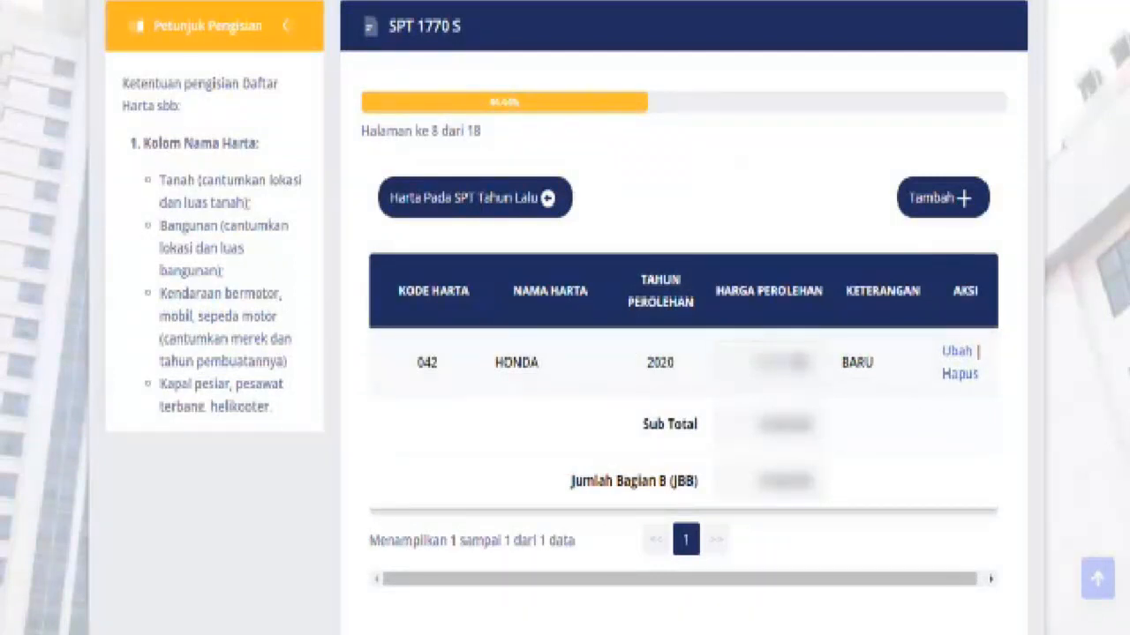
Start a new asset with code 043-Mobil
left_click(942, 200)
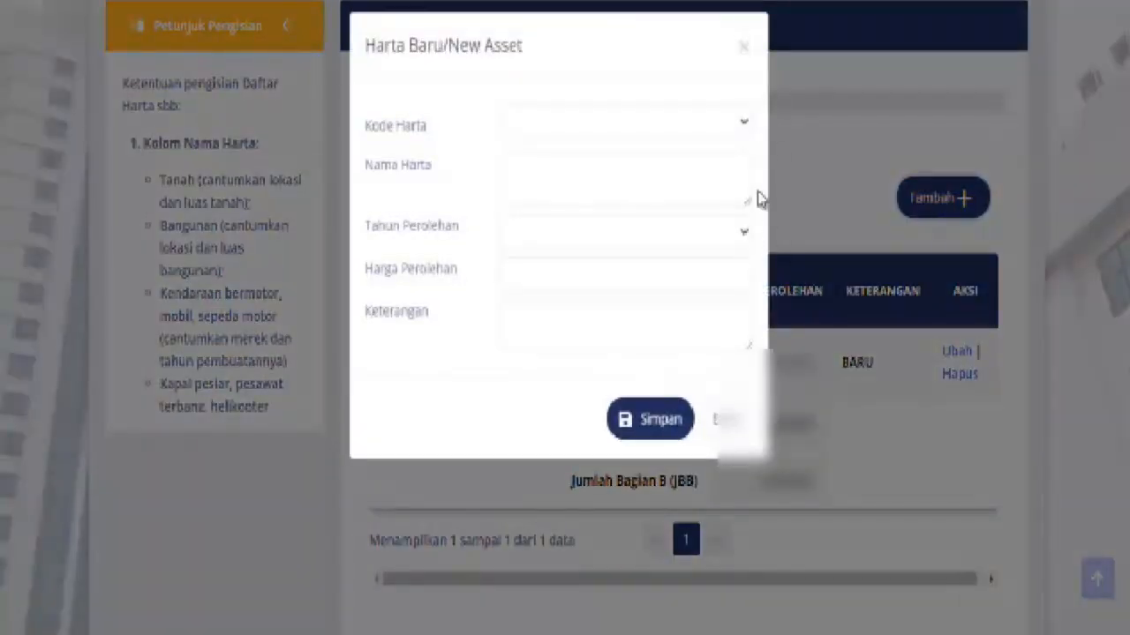
left_click(746, 126)
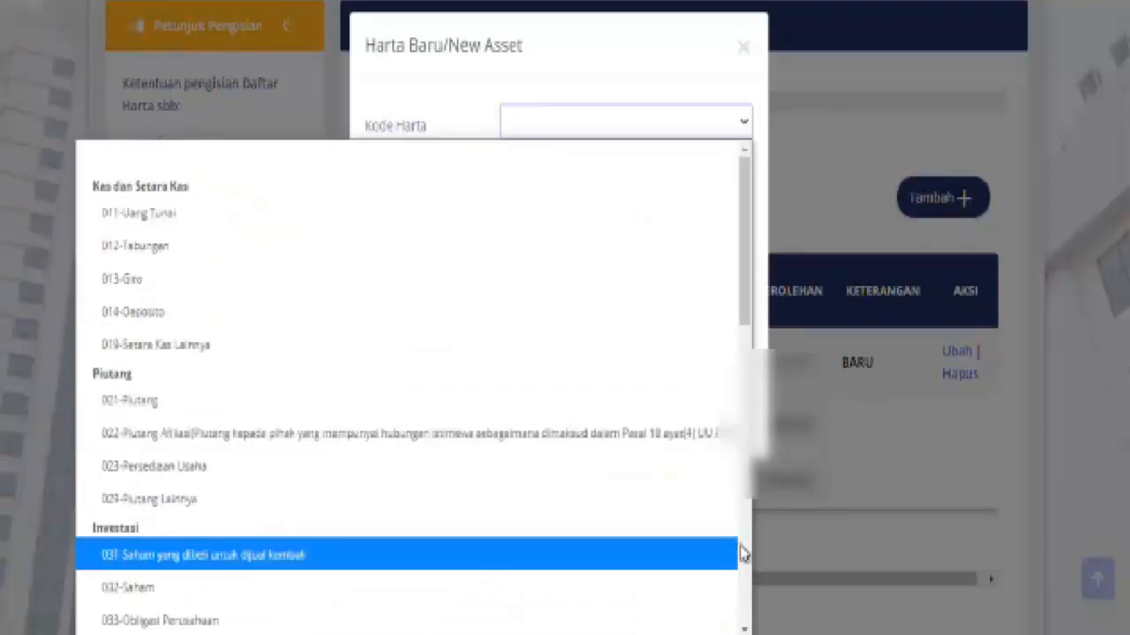
left_click(745, 629)
left_click(745, 629)
left_click(745, 629)
left_click(746, 629)
left_click(746, 630)
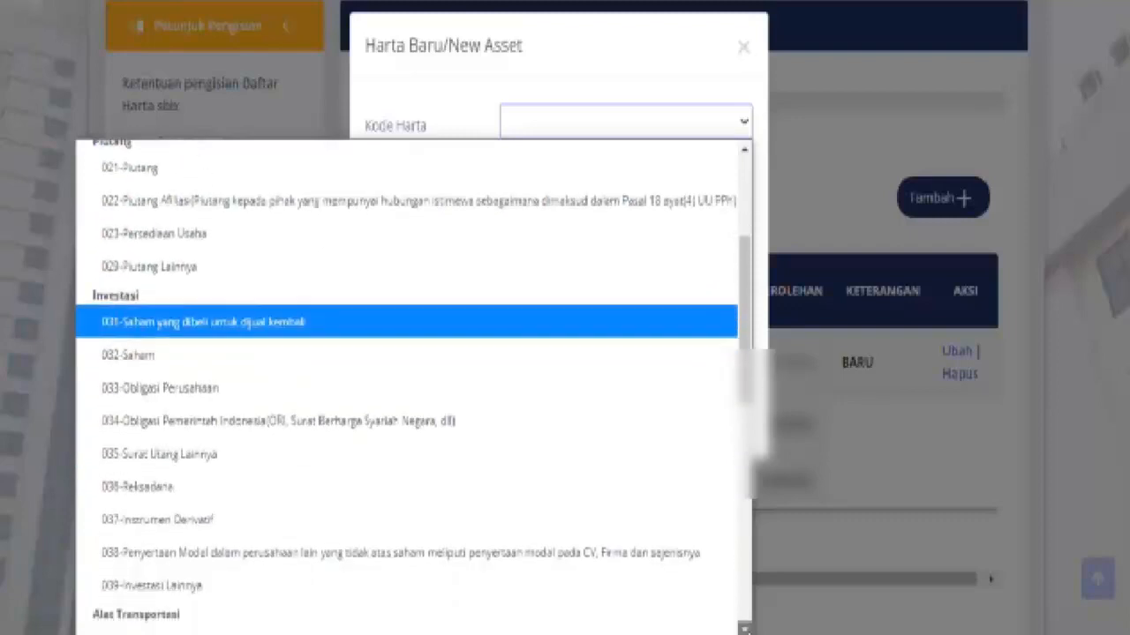
left_click(745, 629)
left_click(746, 629)
left_click(746, 629)
left_click(746, 629)
left_click(746, 629)
left_click(746, 629)
left_click(746, 629)
left_click(746, 629)
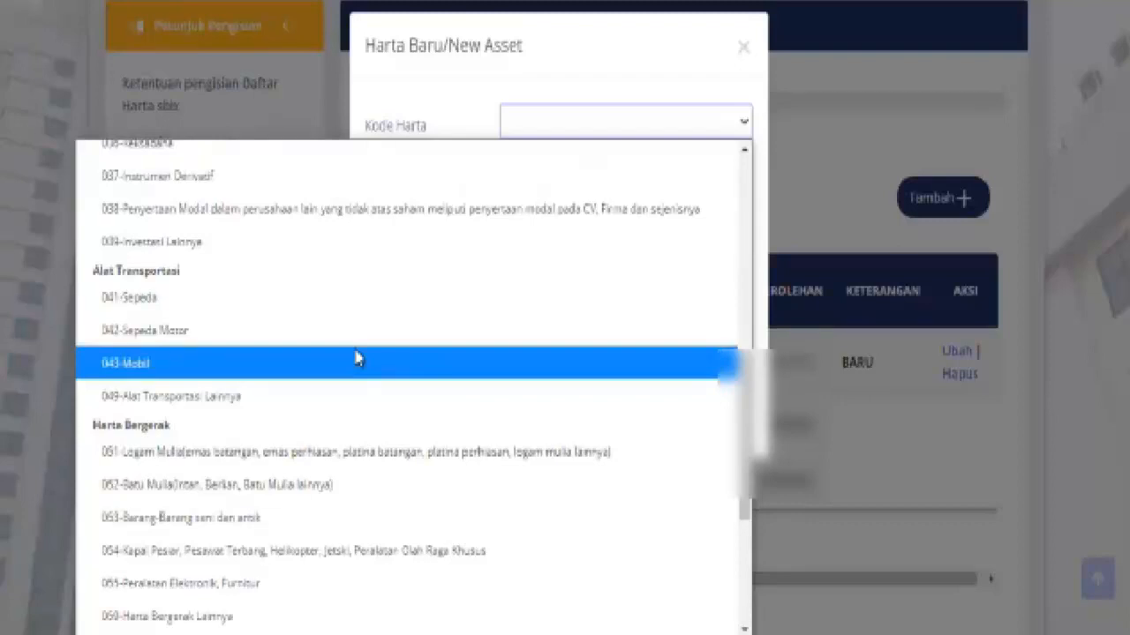
left_click(214, 372)
Fill in the car's name, year 2020, price and note KREDIT, then save it
left_click(737, 191)
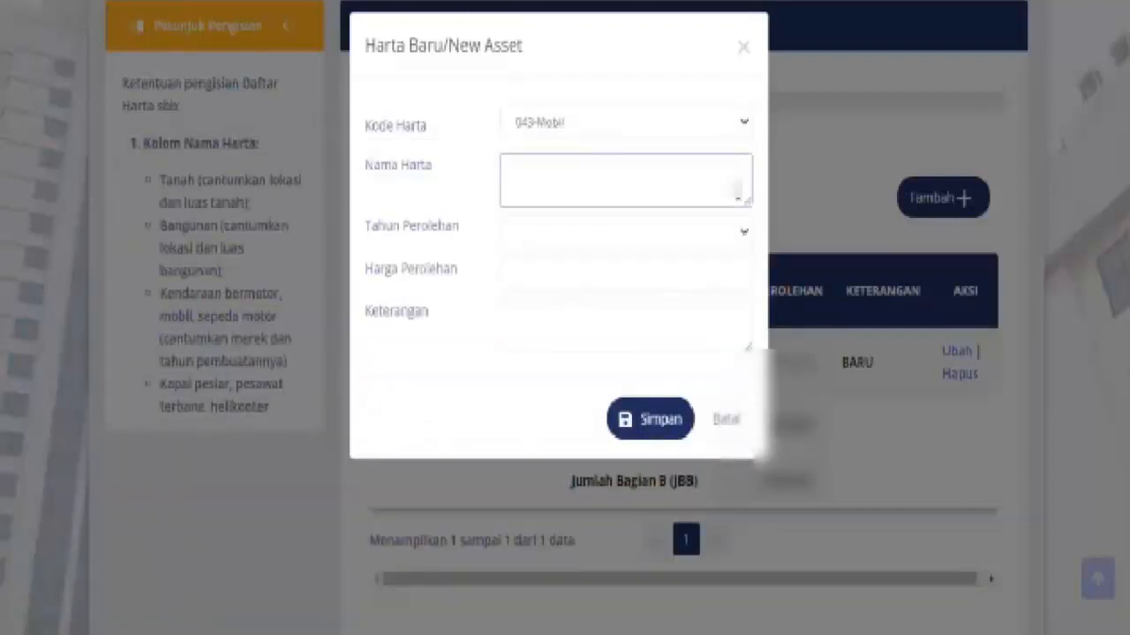
type("TOYOTA")
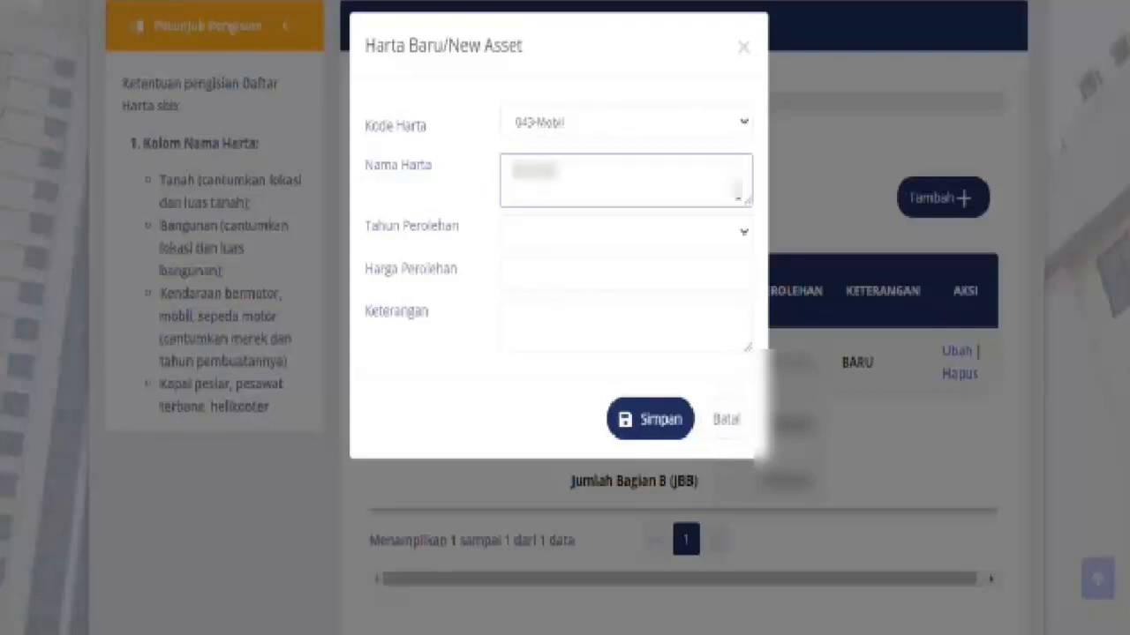
left_click(741, 235)
left_click(675, 311)
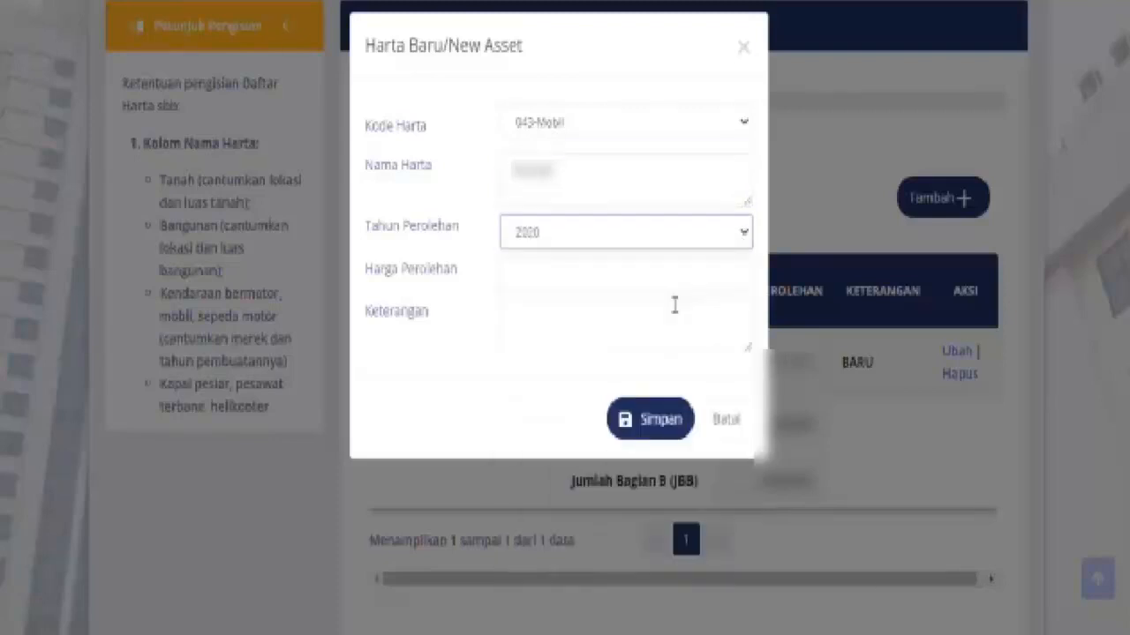
left_click(663, 281)
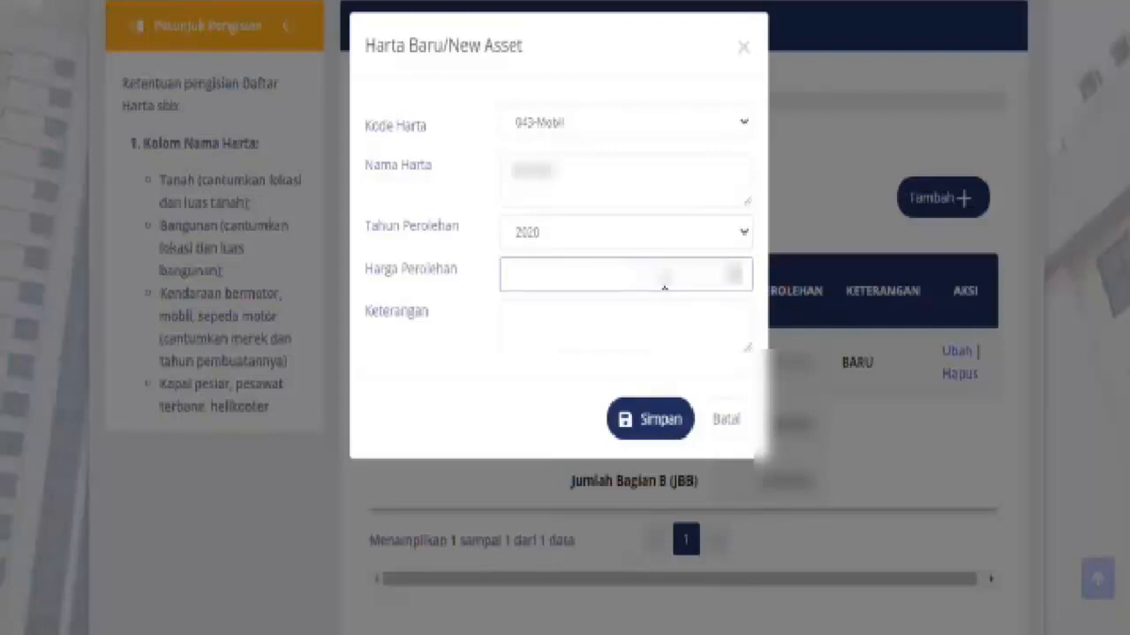
type("00000000")
left_click(642, 315)
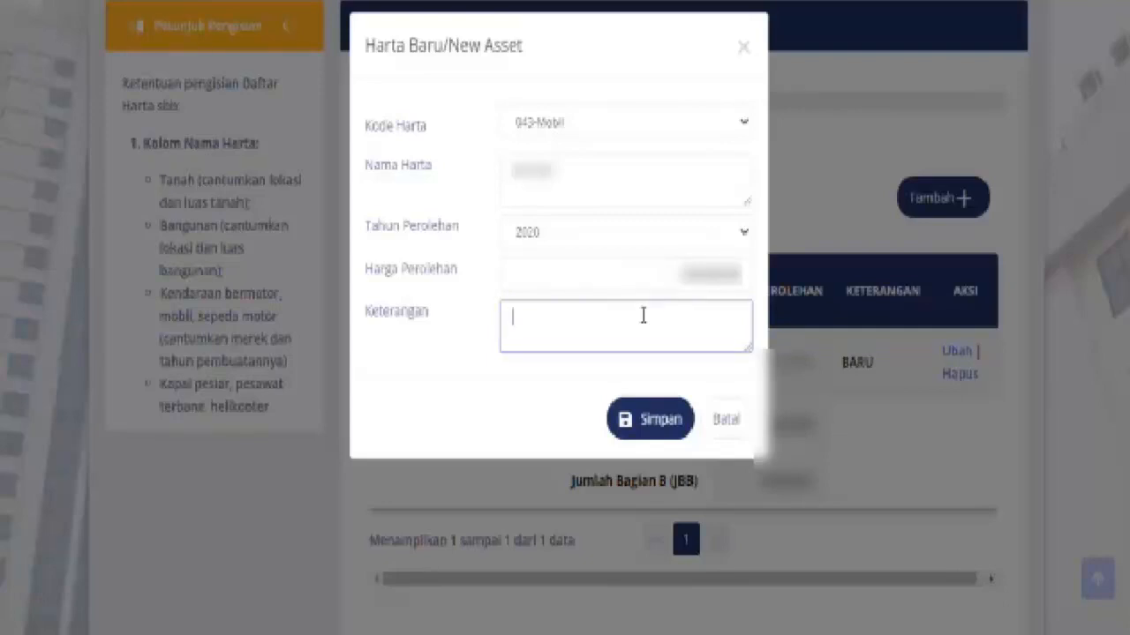
type("KREDIT")
left_click(642, 422)
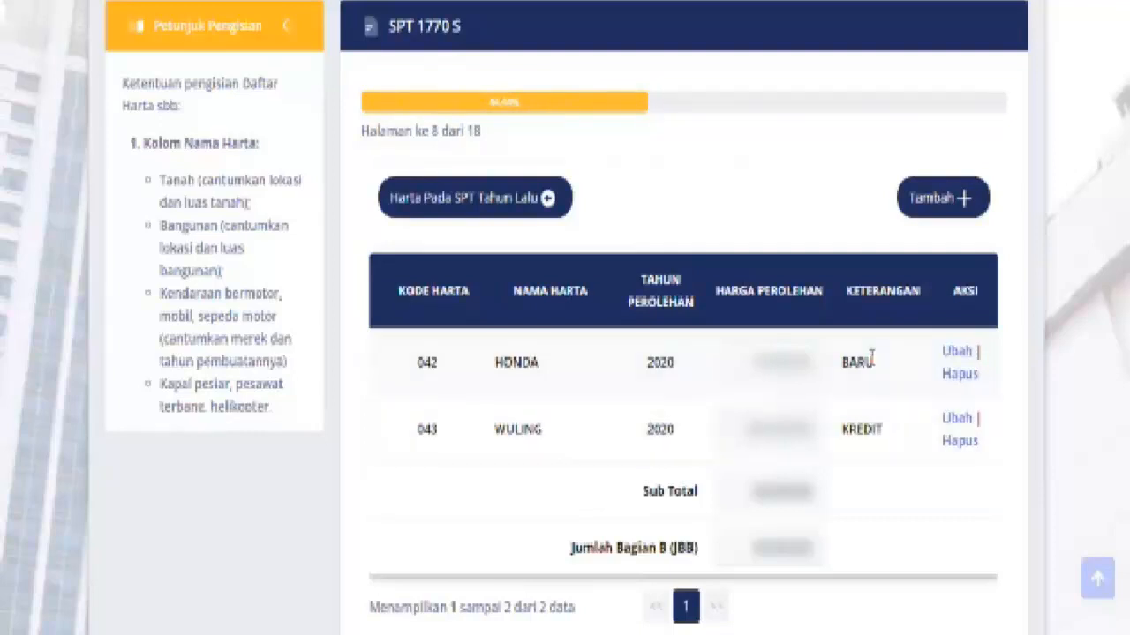
Start another asset with code 012-Tabungan named TABUNGAN
left_click(932, 198)
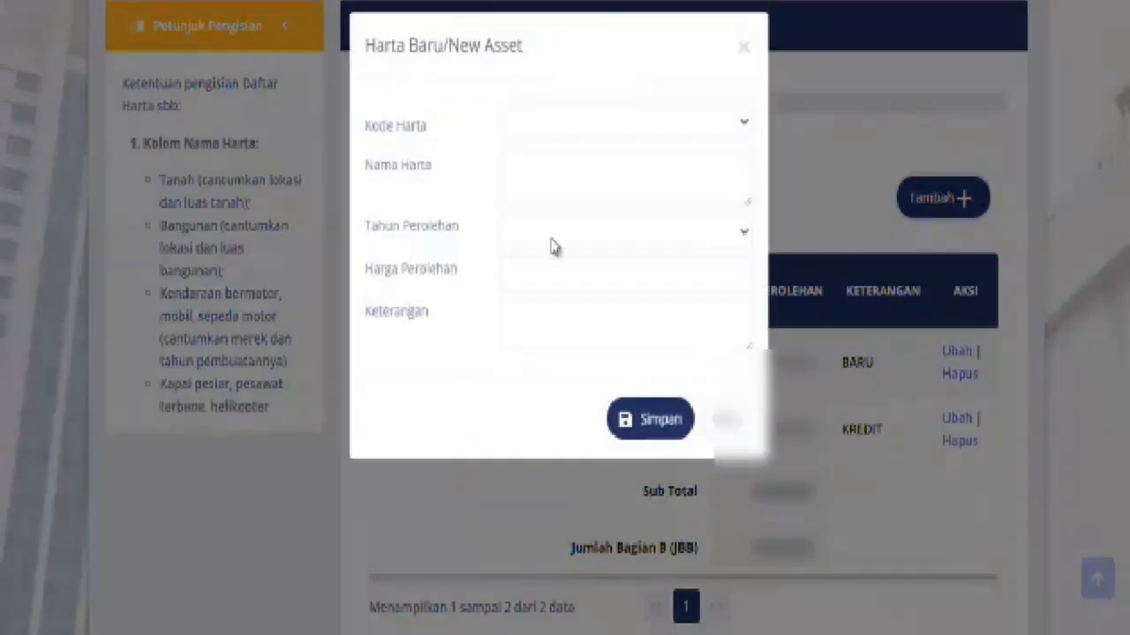
left_click(744, 125)
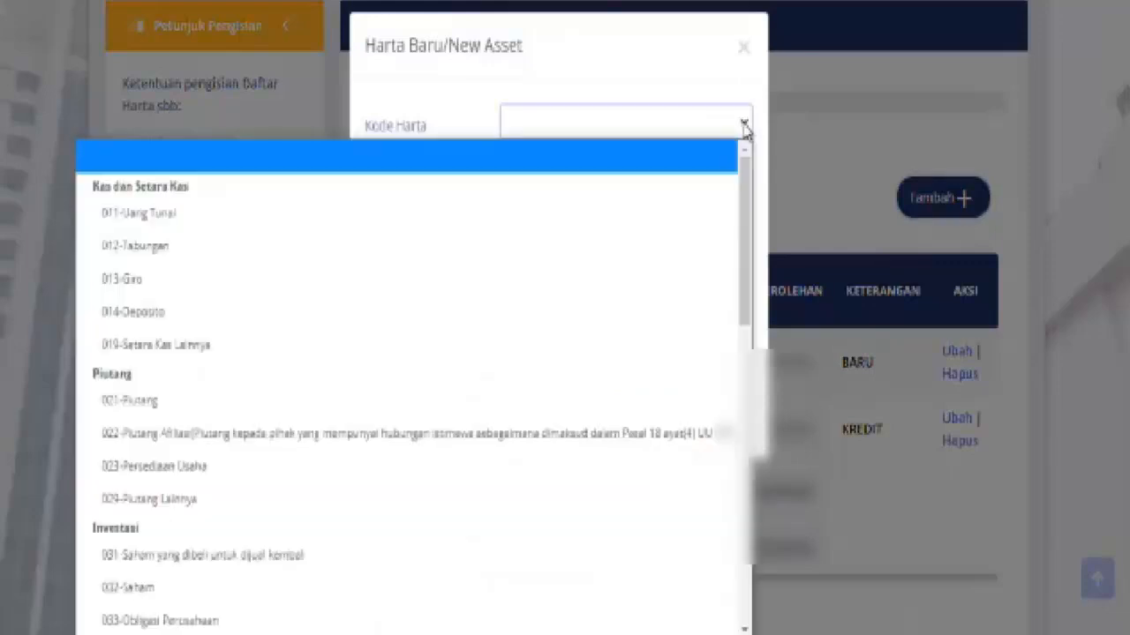
left_click(157, 255)
left_click(730, 176)
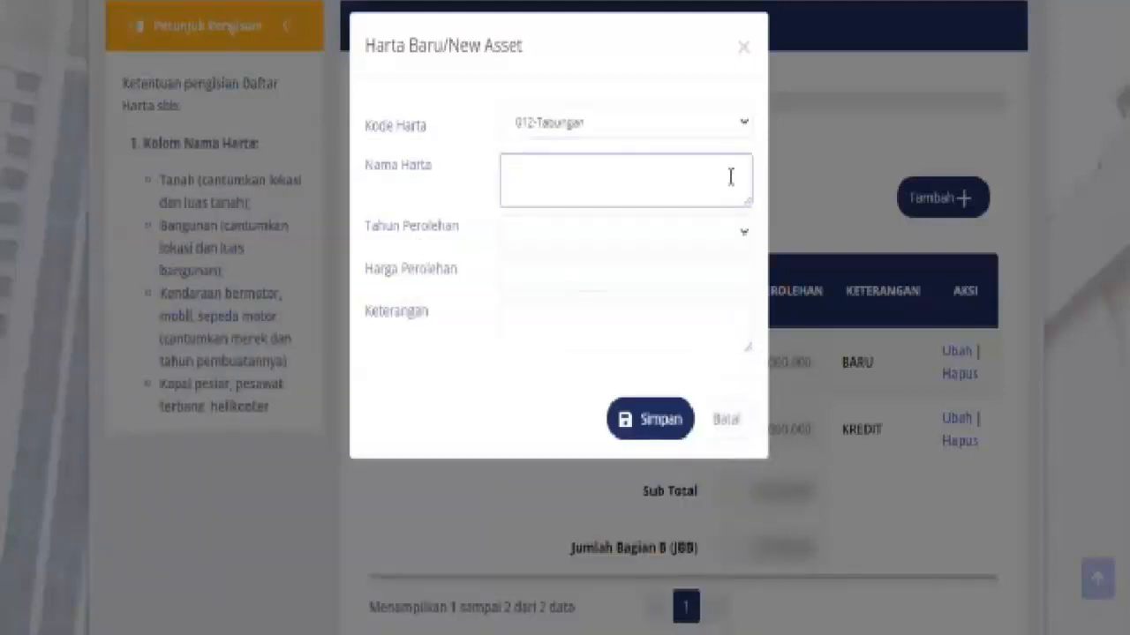
type("TABUNGAN")
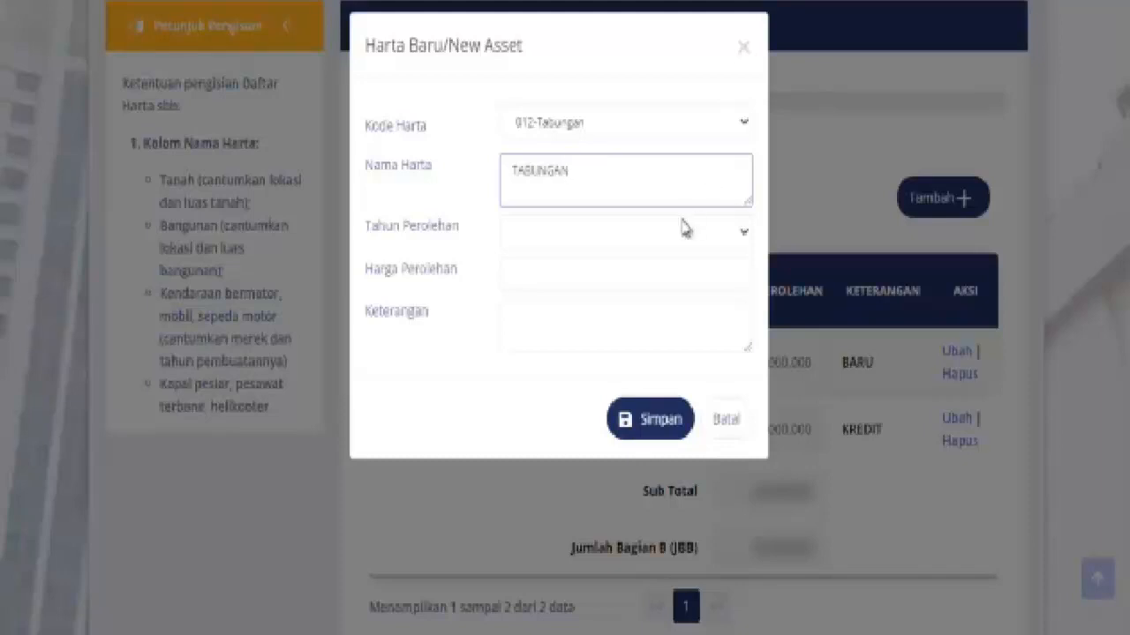
Set its acquisition year to 2020, value 1.000.000 and note DI BANK
left_click(746, 241)
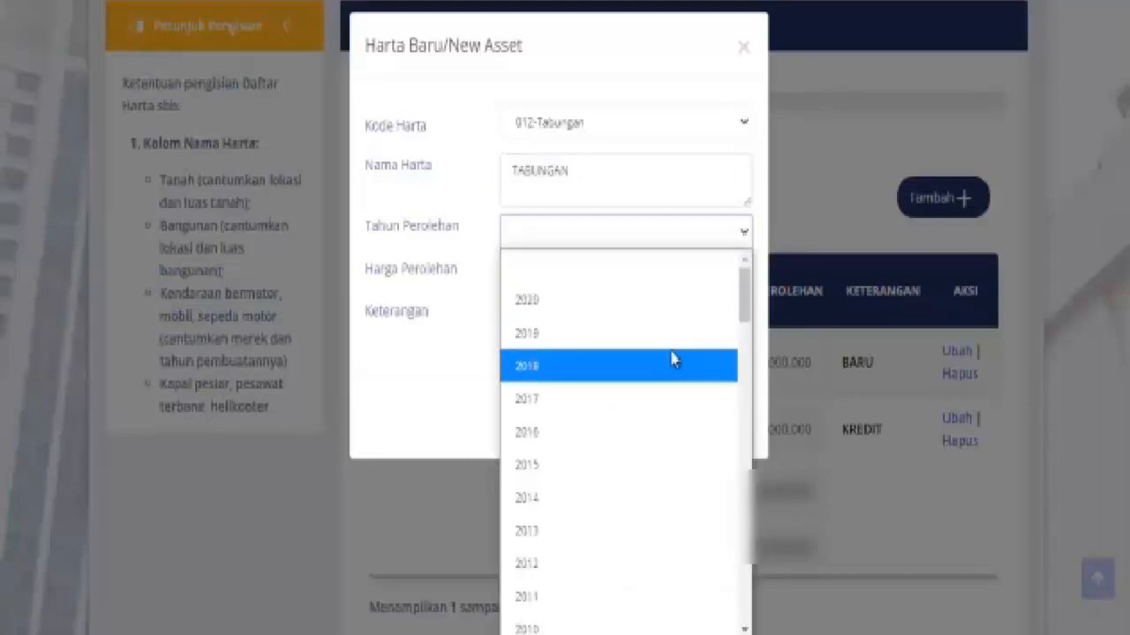
left_click(630, 303)
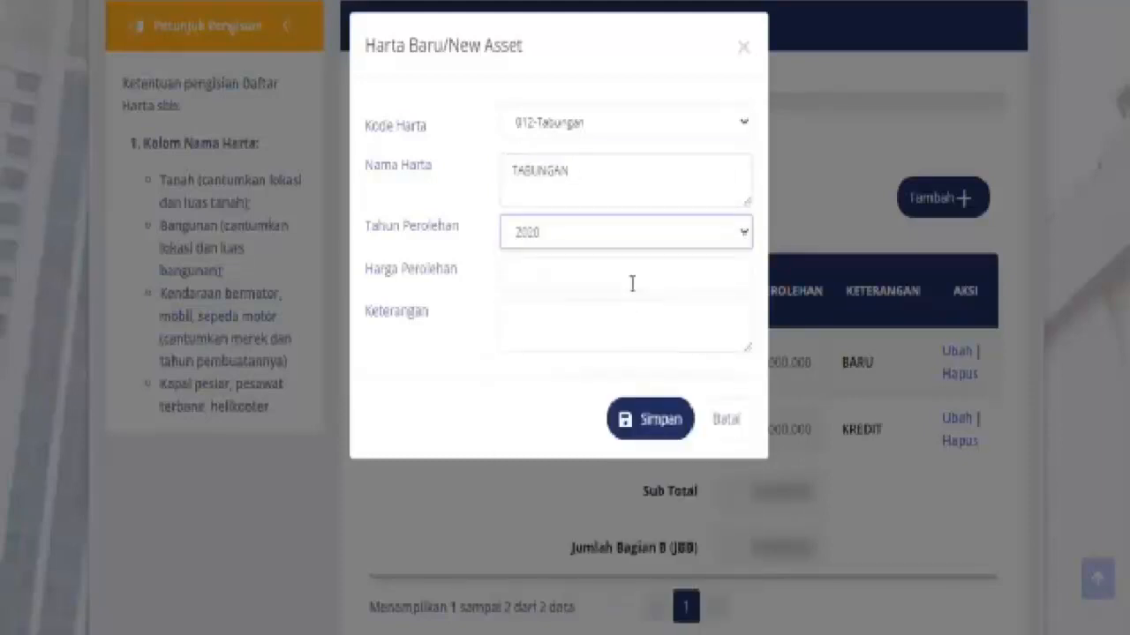
left_click(634, 272)
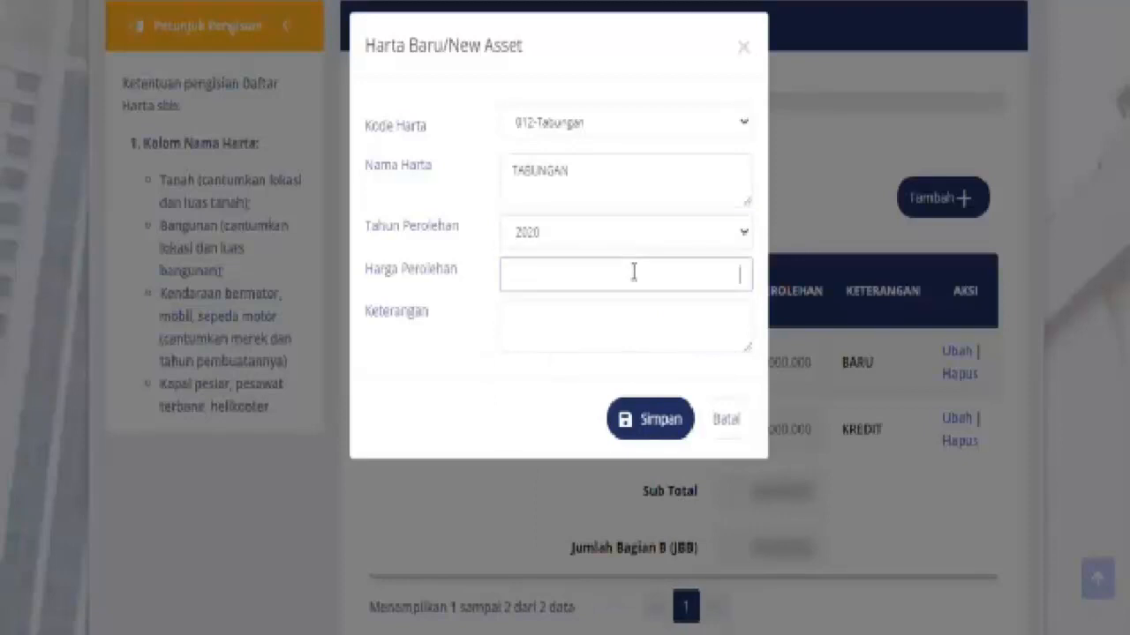
type("1.000.000")
left_click(617, 334)
type("d")
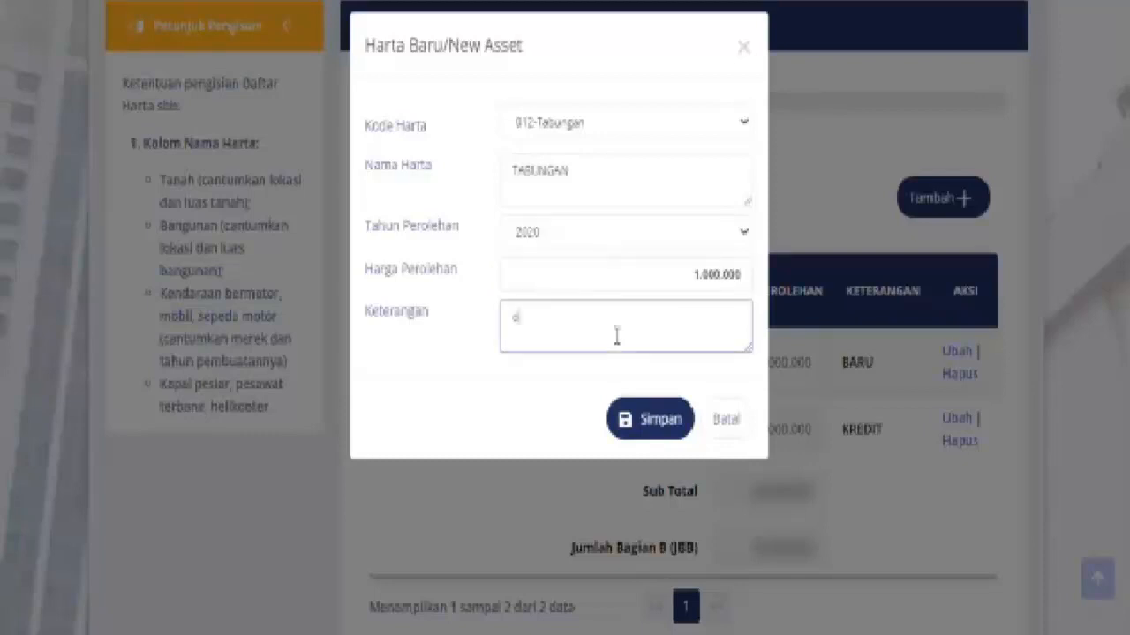
key("BackSpace")
type("DI BANK")
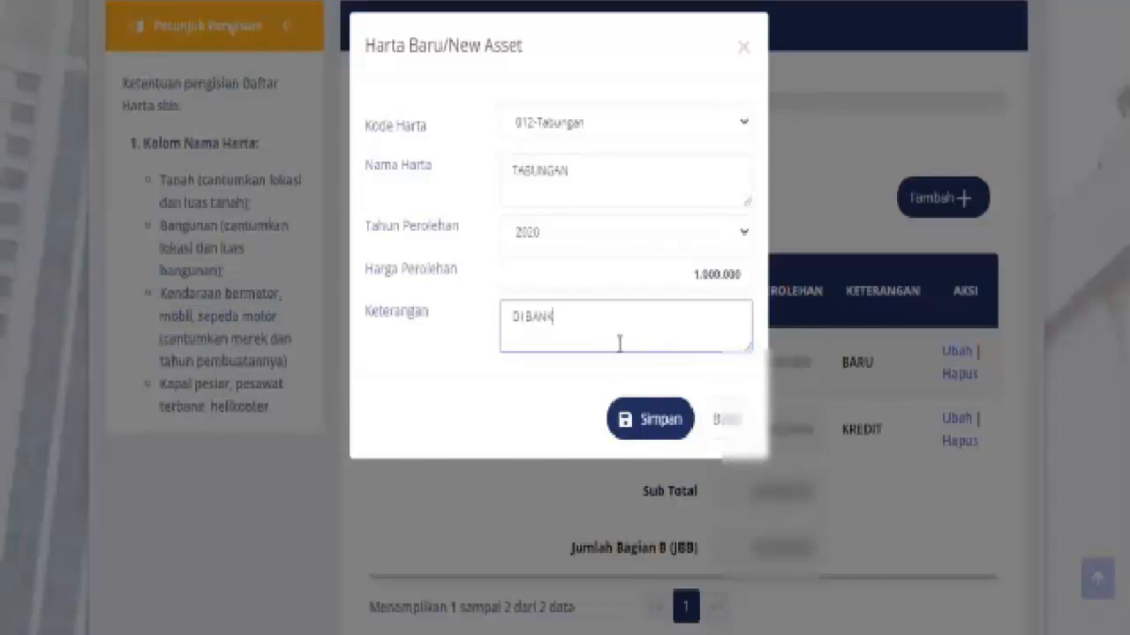
Save the TABUNGAN asset and continue to page 9, the debts question
left_click(647, 420)
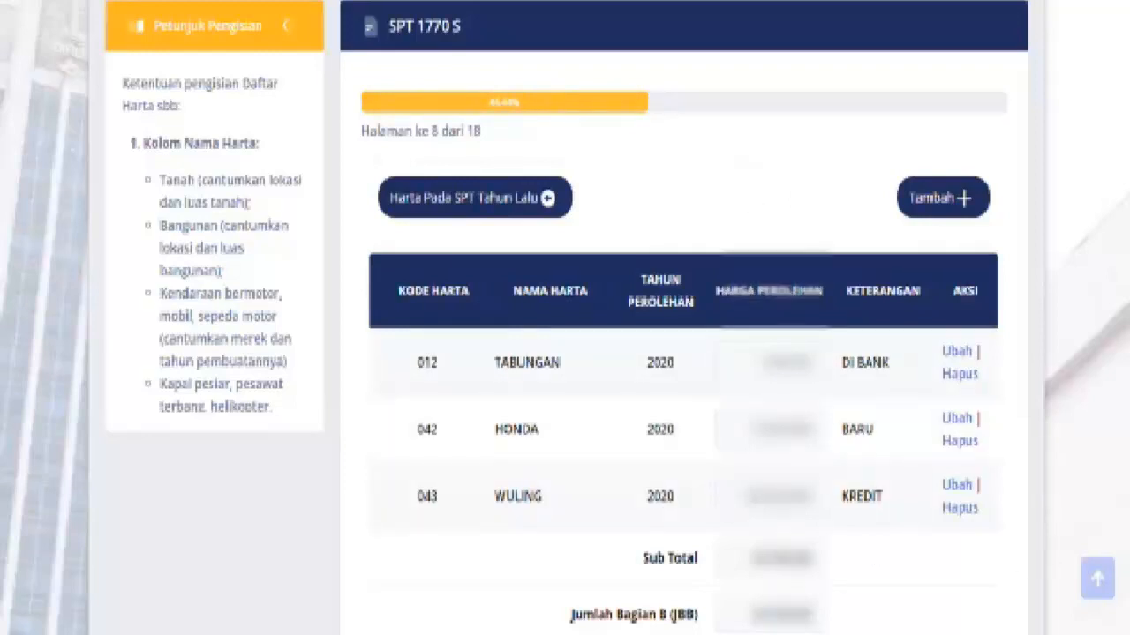
scroll(565, 353, "down", 1)
scroll(565, 353, "down", 2)
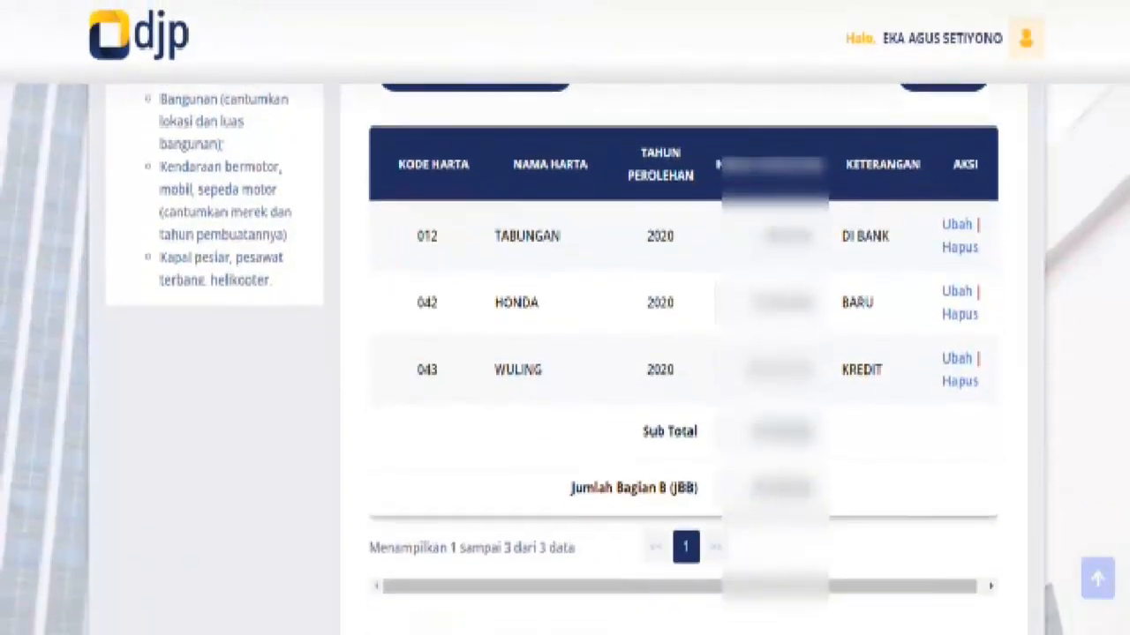
left_click(977, 589)
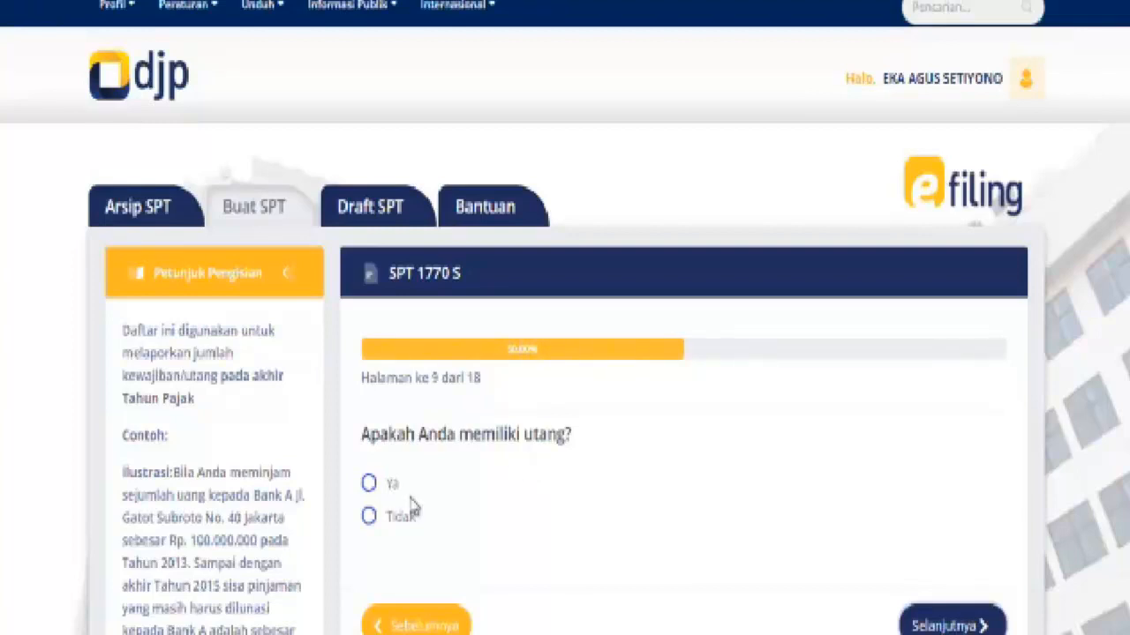
Answer Ya to having debts and import last year's CIMB debt of 32.000.000
left_click(368, 483)
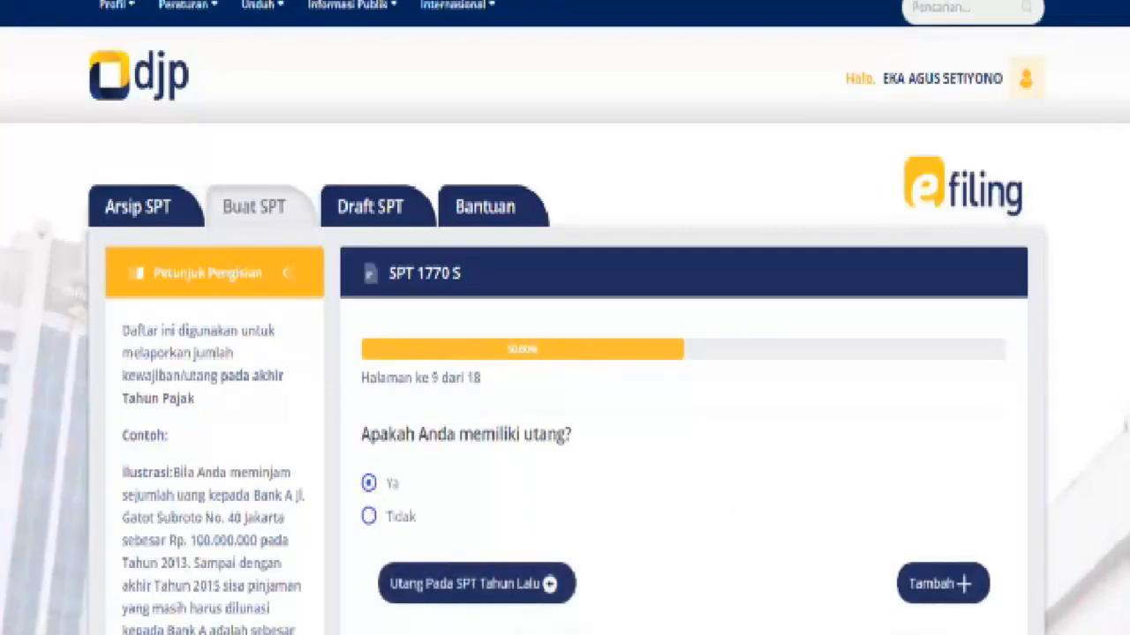
scroll(565, 353, "down", 3)
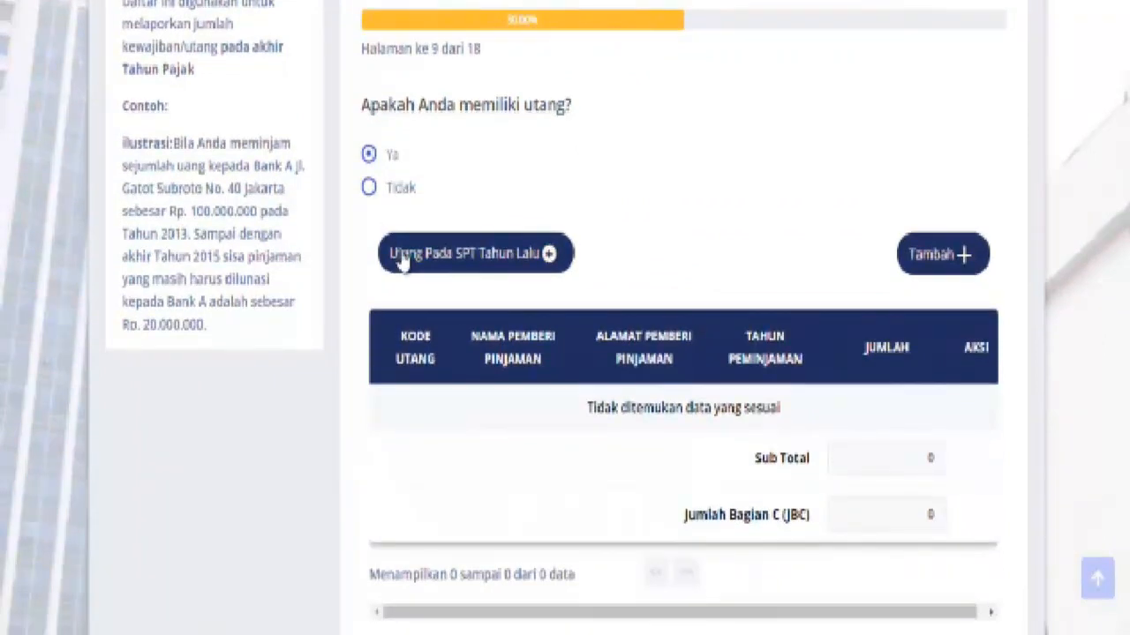
left_click(401, 256)
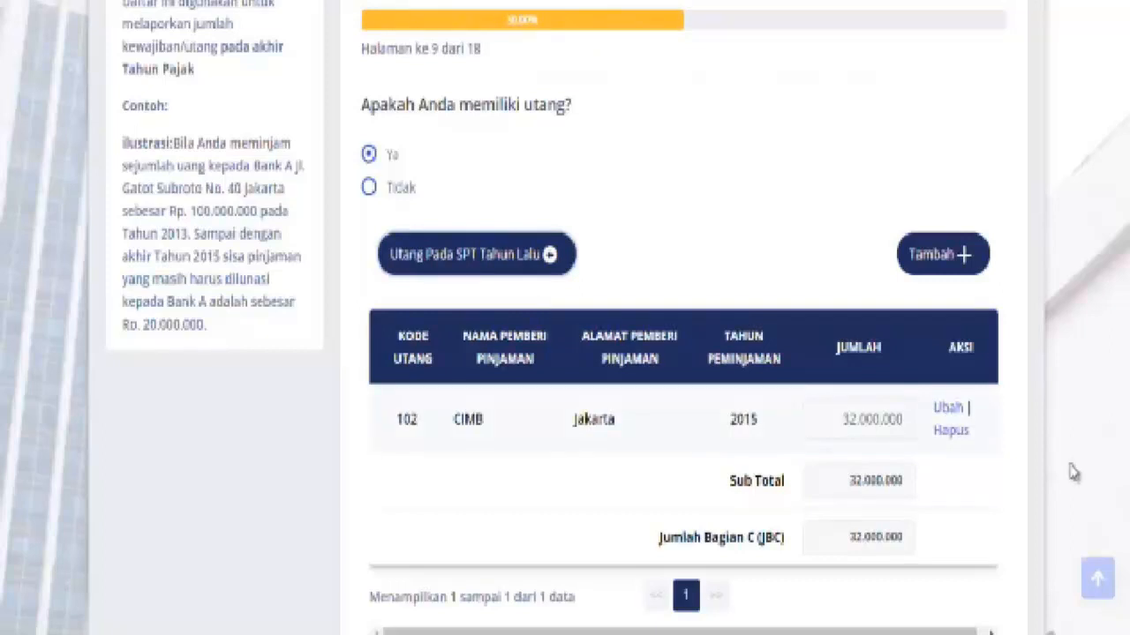
Change the CIMB debt amount from 32.000.000 to 7.000.000 and save
left_click(951, 420)
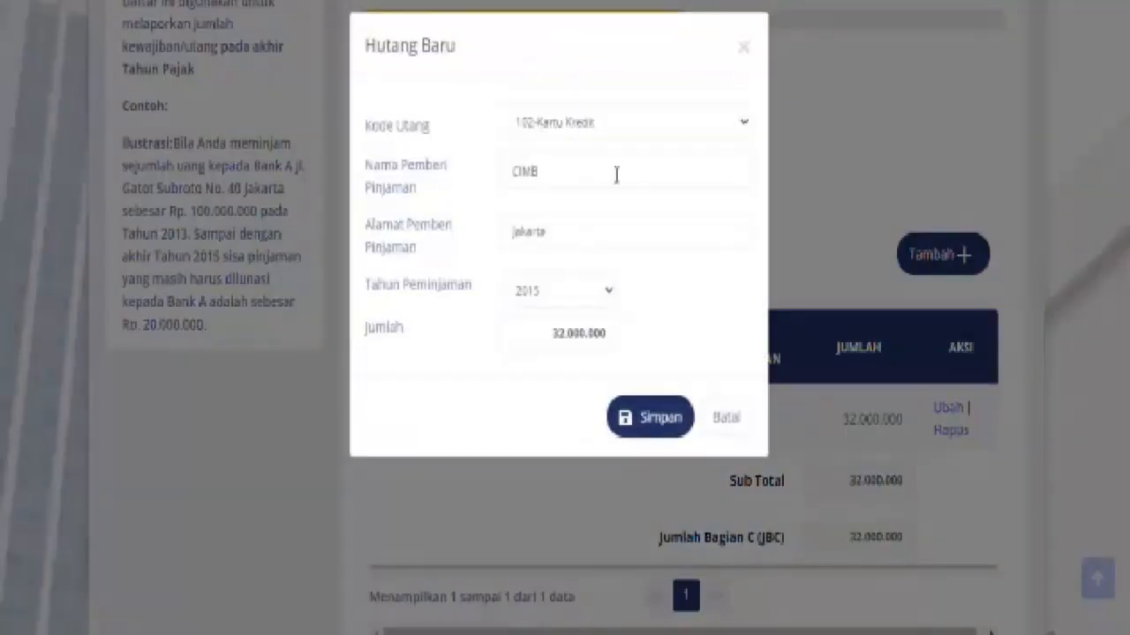
left_click(559, 337)
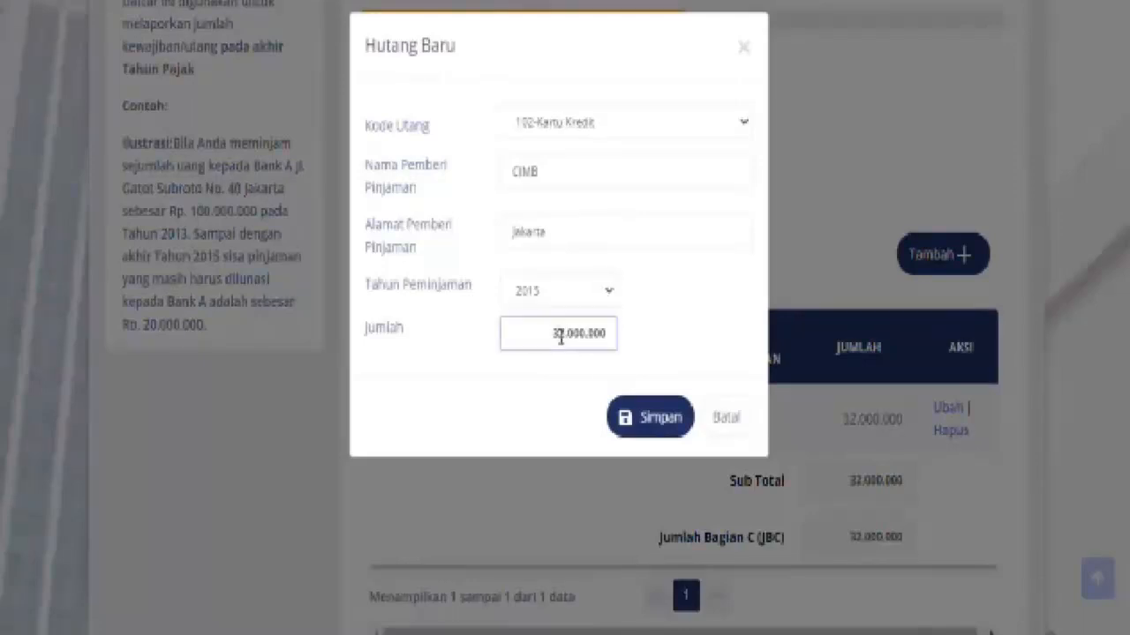
key("BackSpace")
key("BackSpace")
key("BackSpace")
type("1")
key("BackSpace")
type("7")
left_click(653, 423)
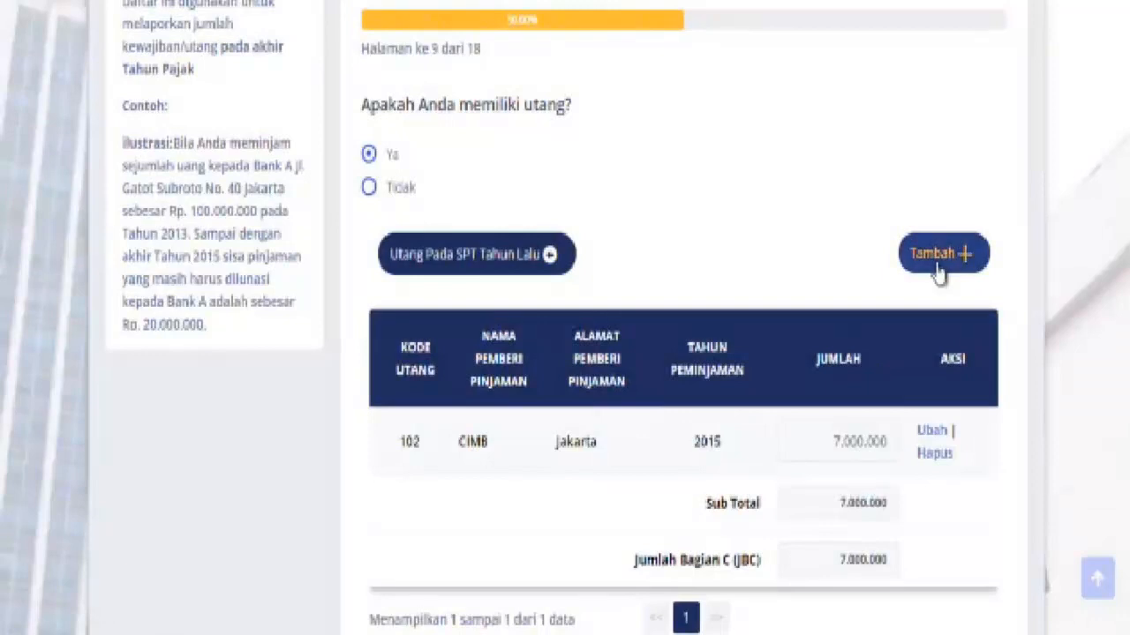
Start a new 102-Kartu Kredit debt with lender BCA, address JAKARTA
left_click(939, 270)
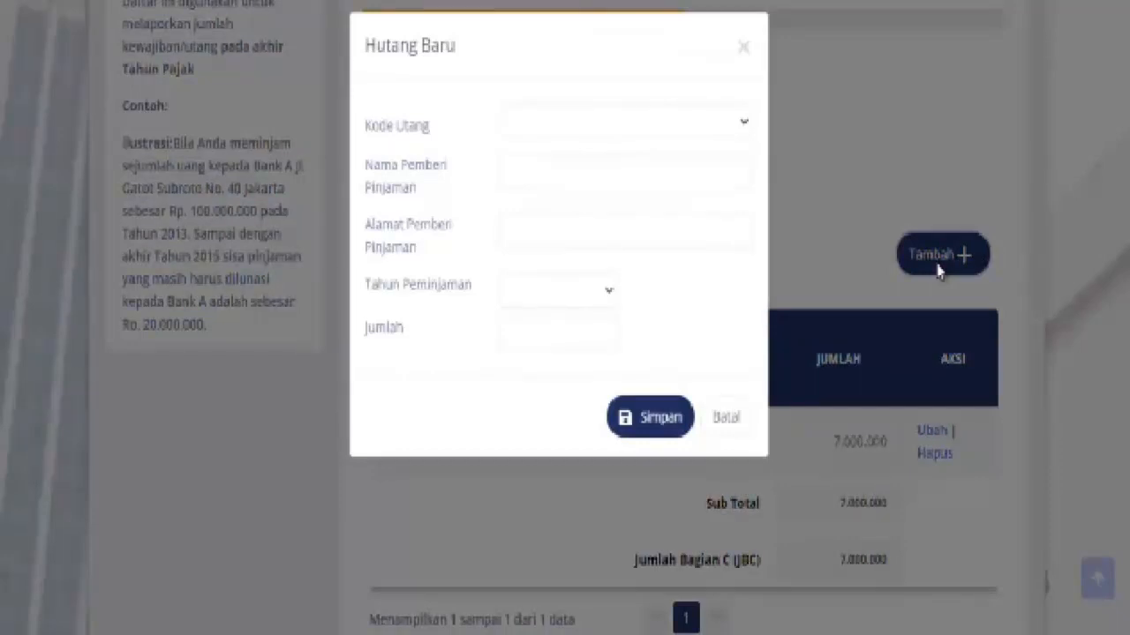
left_click(743, 128)
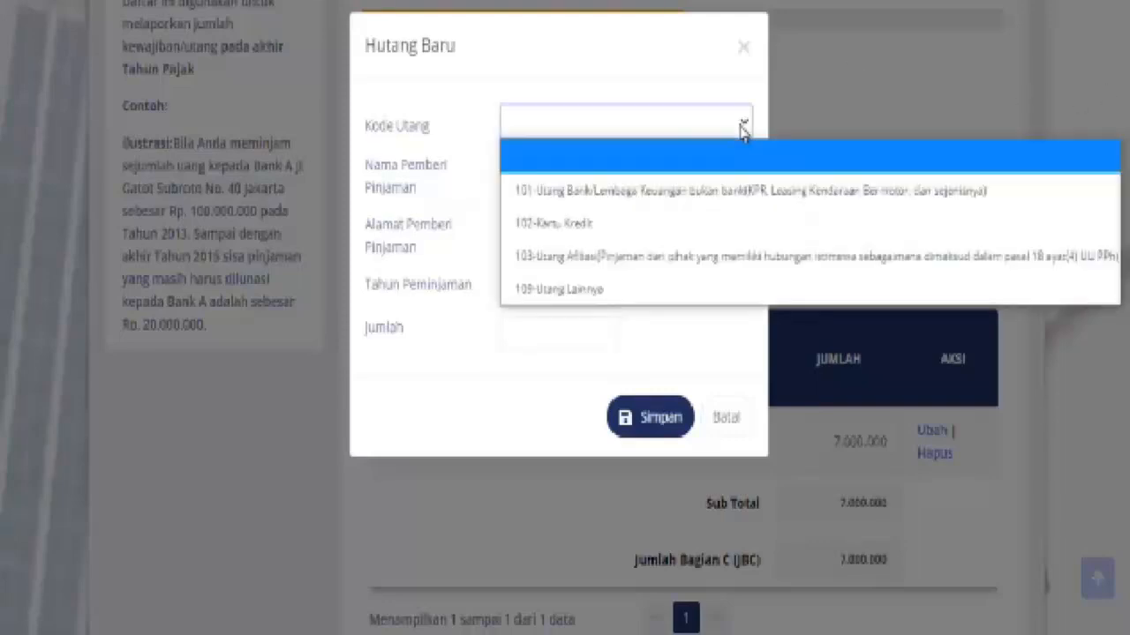
left_click(591, 232)
left_click(606, 179)
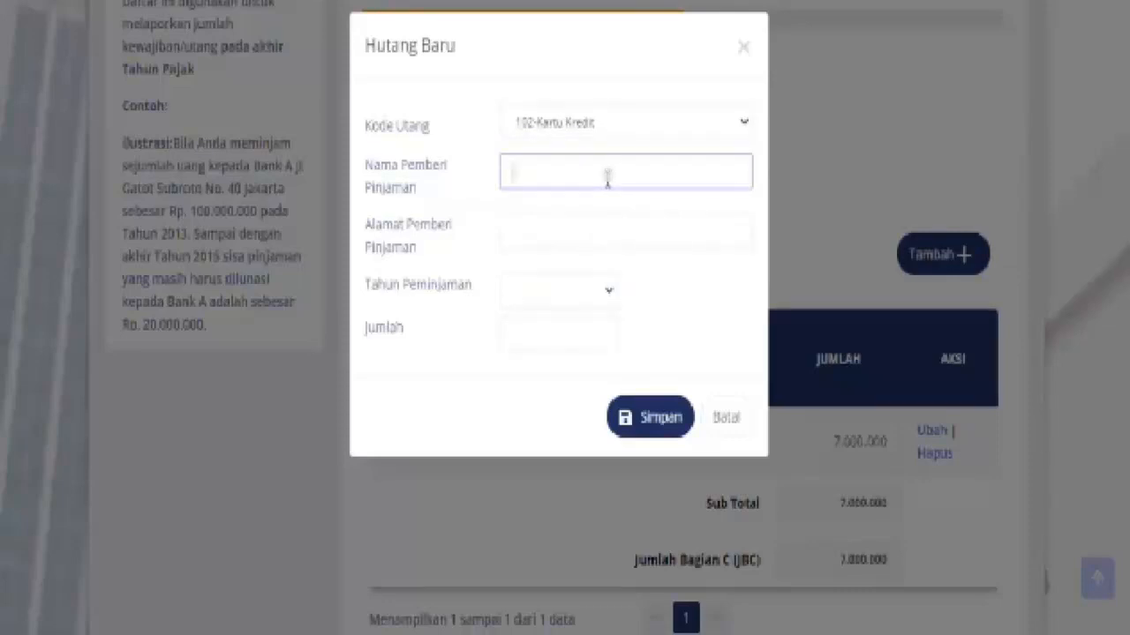
type("BCA")
left_click(571, 228)
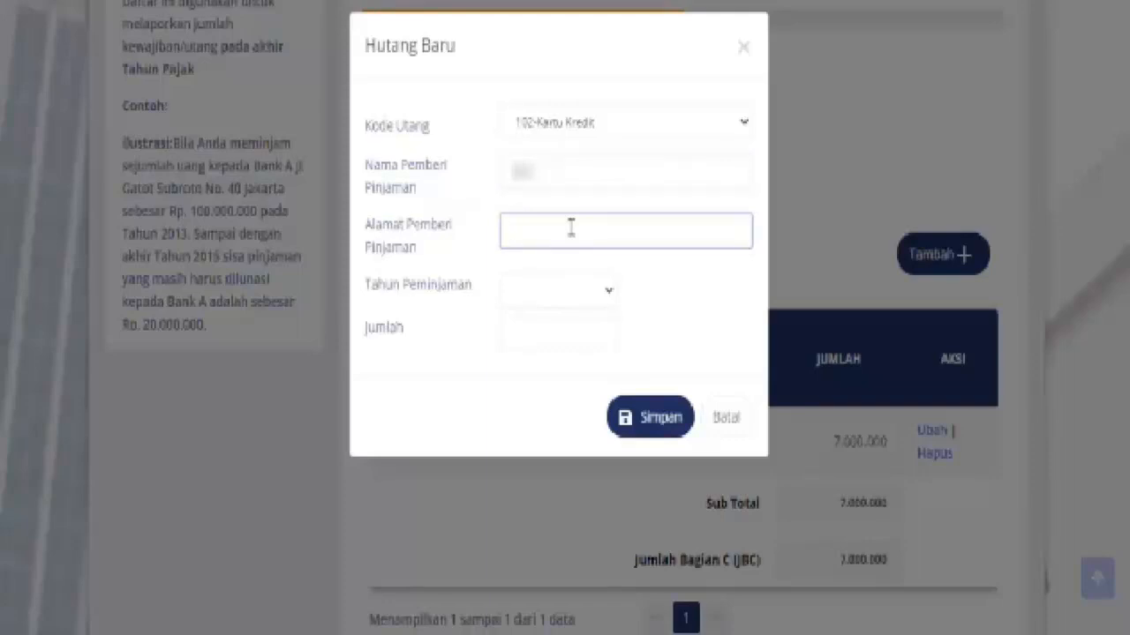
type("JAKARTA")
Set the BCA debt's year to 2020 and amount to 1.000.000, then save
left_click(610, 298)
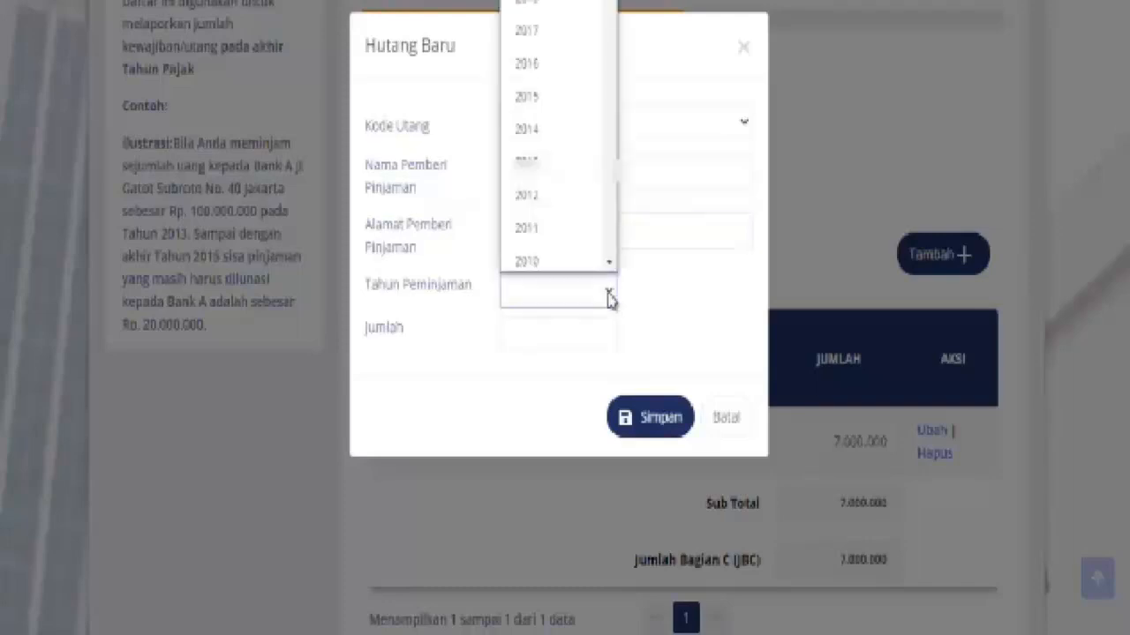
left_click(549, 1)
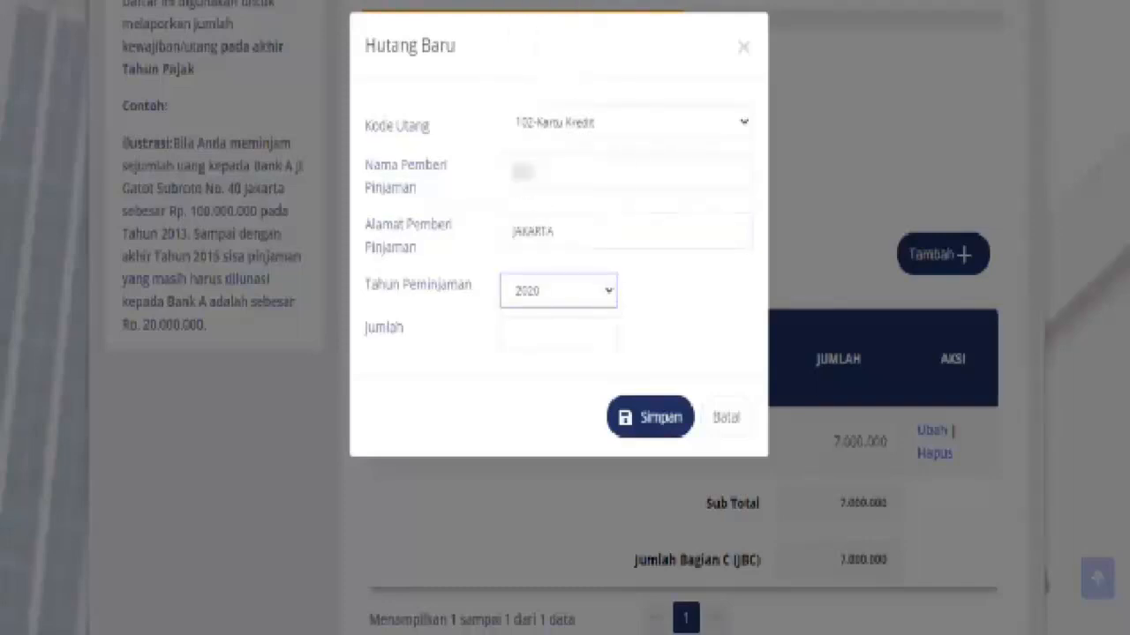
left_click(548, 341)
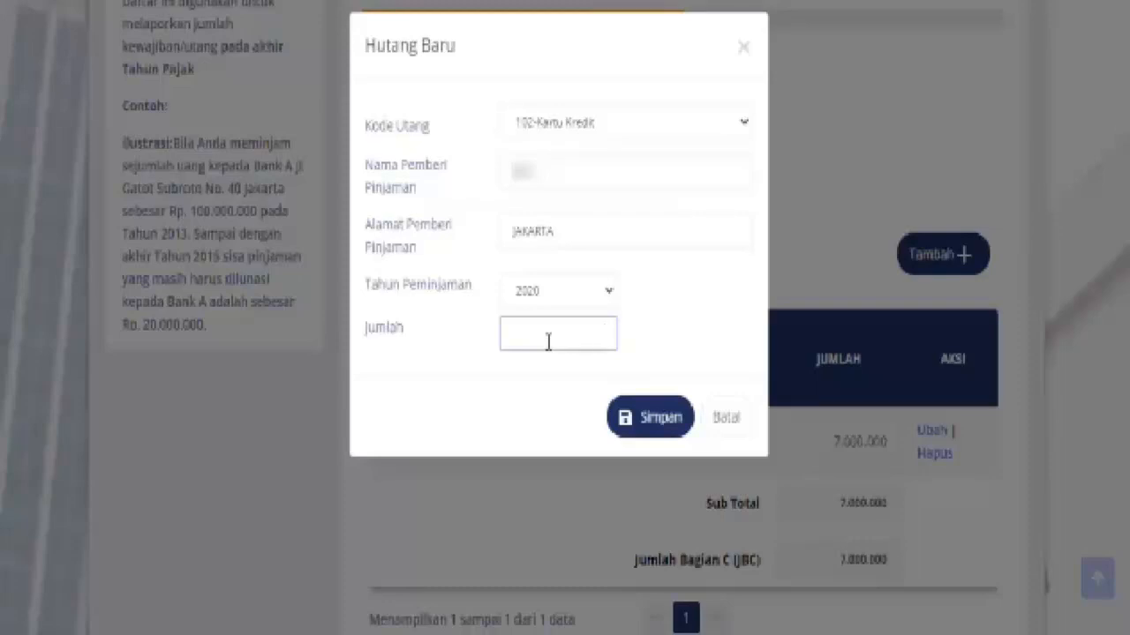
type("1.000.000")
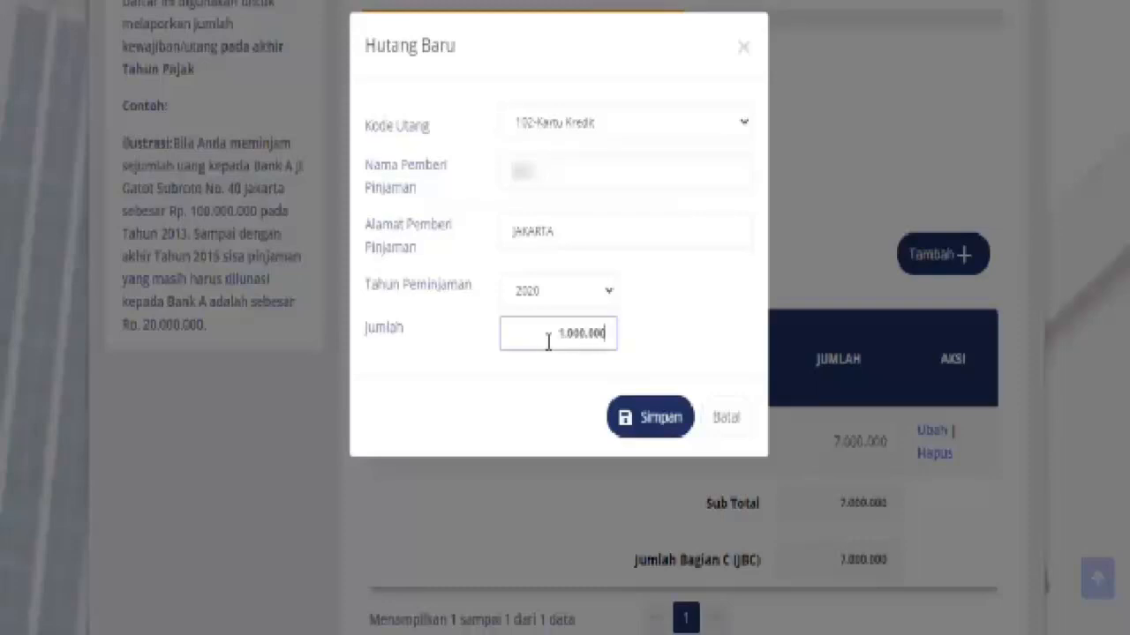
left_click(652, 419)
Open a blank form for another debt entry
left_click(949, 260)
left_click(741, 128)
left_click(740, 127)
Pick debt code 101-Utang Bank/Lembaga Keuangan bukan bank for the new entry
left_click(740, 127)
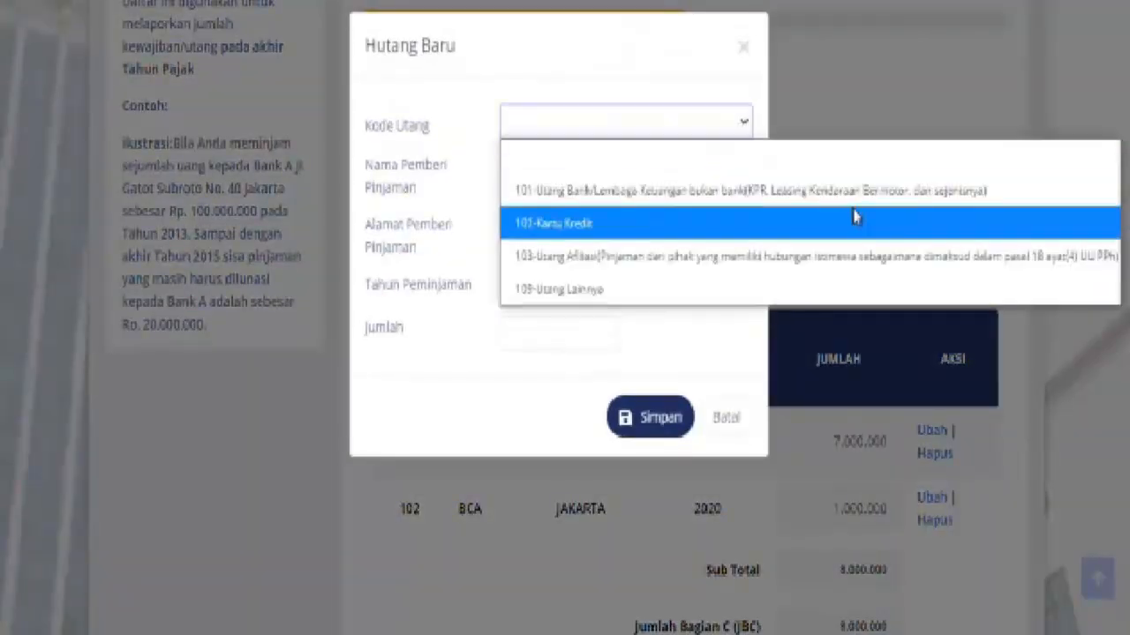
key("Down")
key("Down")
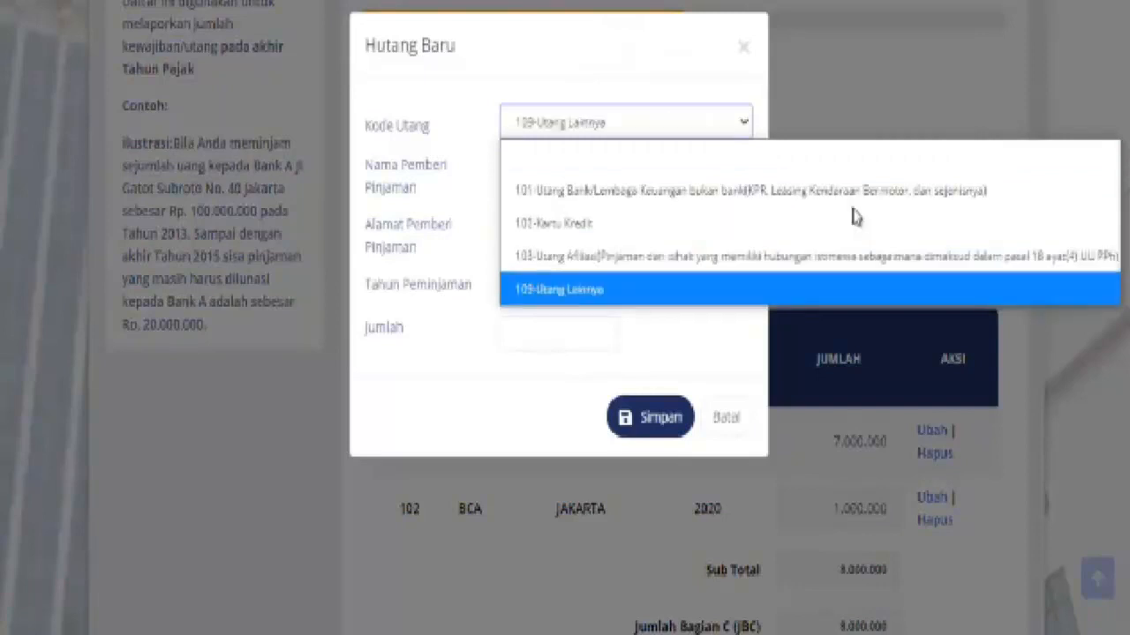
key("Up")
key("Up")
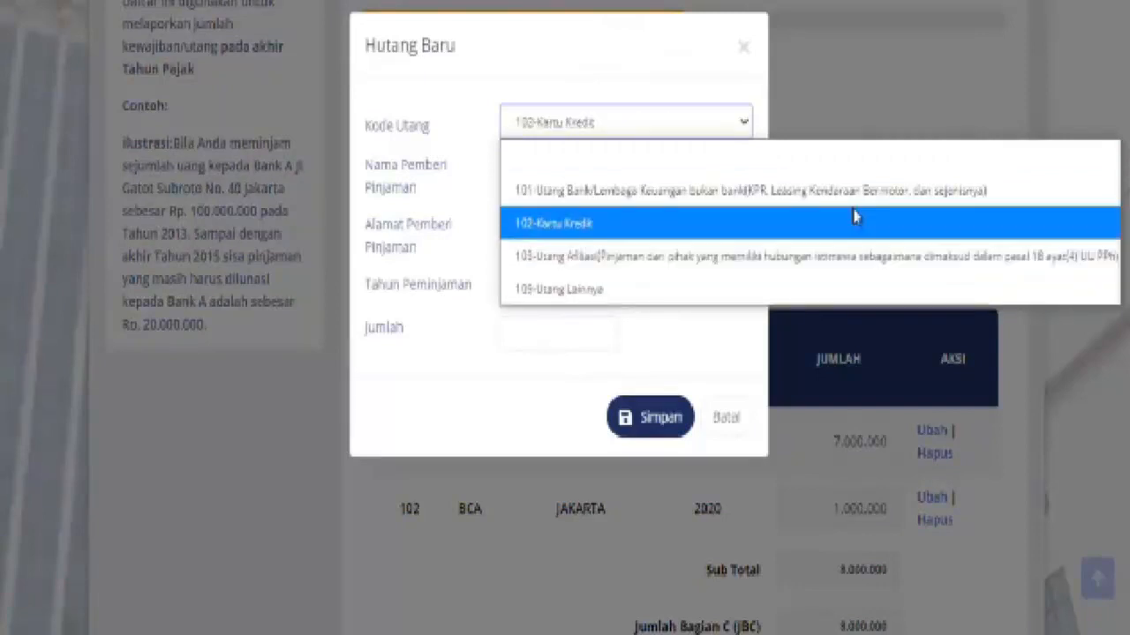
key("Down")
key("Down")
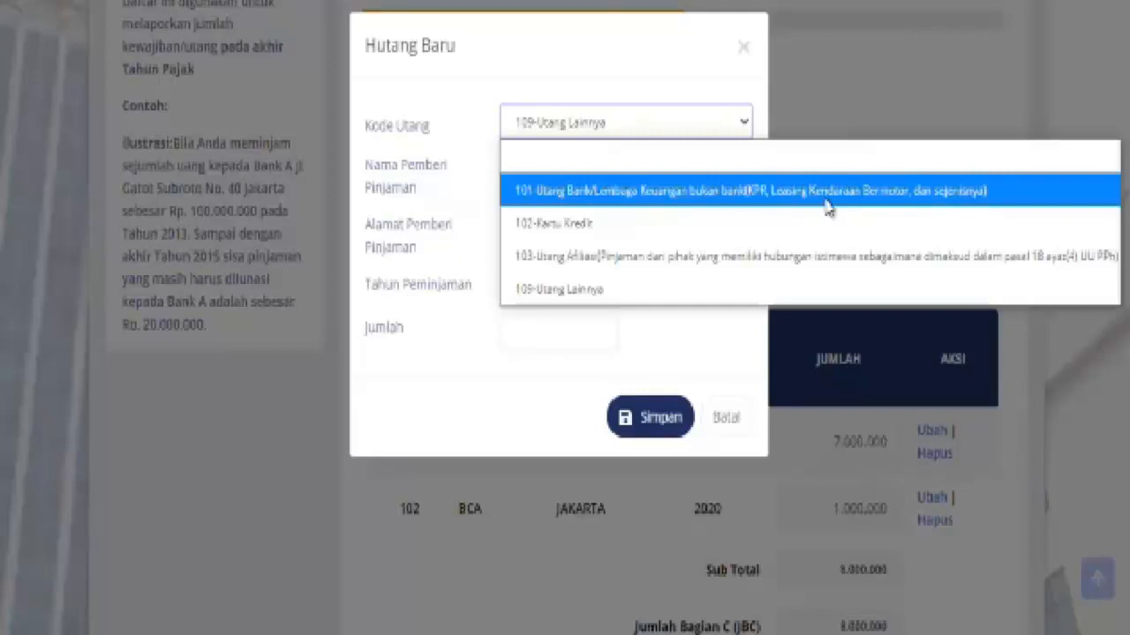
left_click(770, 190)
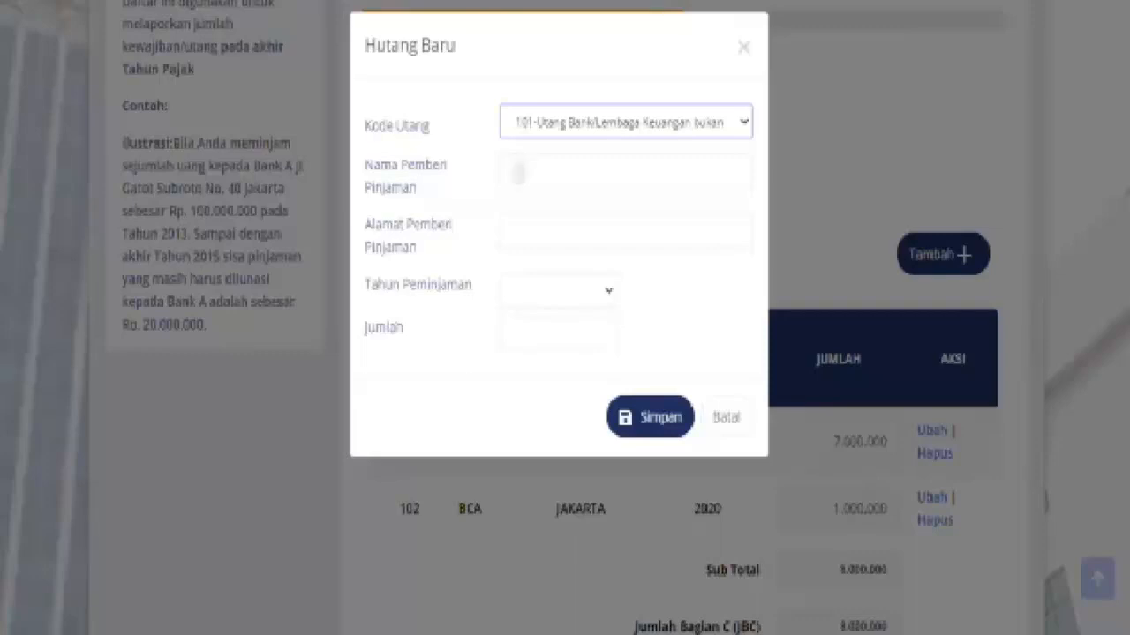
Add a 101 debt from WULING FINANCE, SERPONG, loan year 2020, and save it to the debt table
left_click(518, 173)
type("BANK MAN")
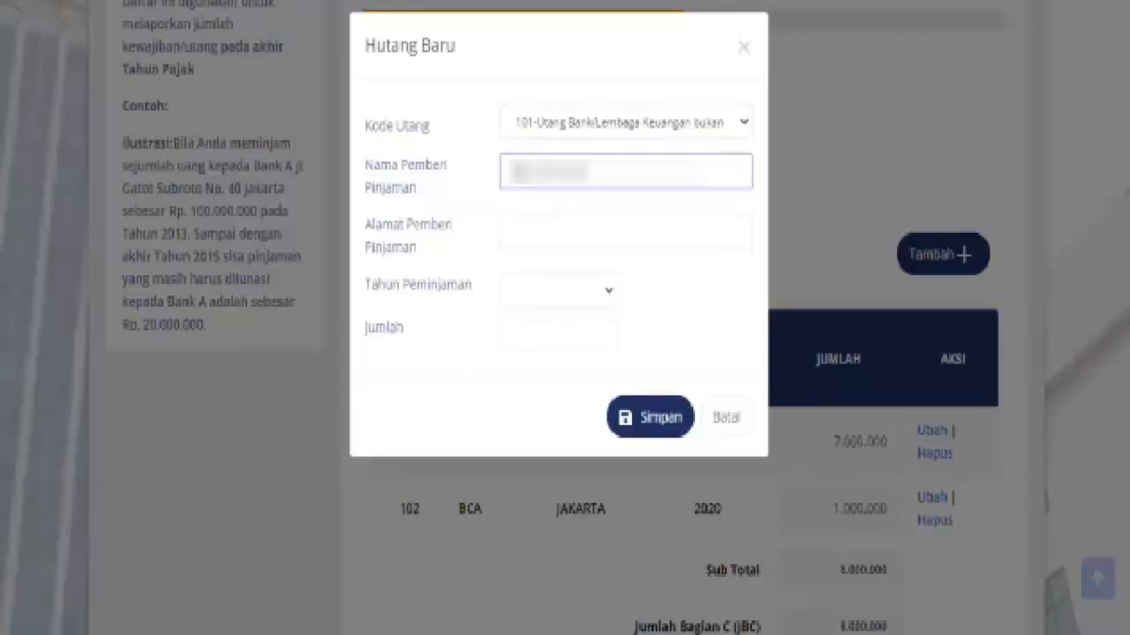
type("DI")
left_click(526, 224)
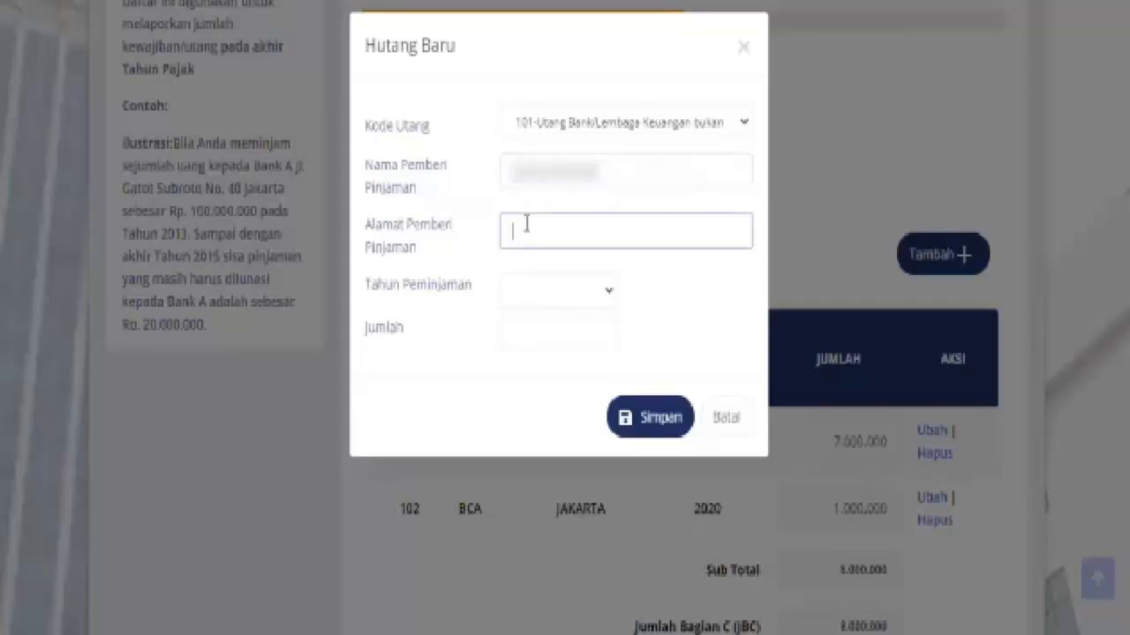
type("SERPONG")
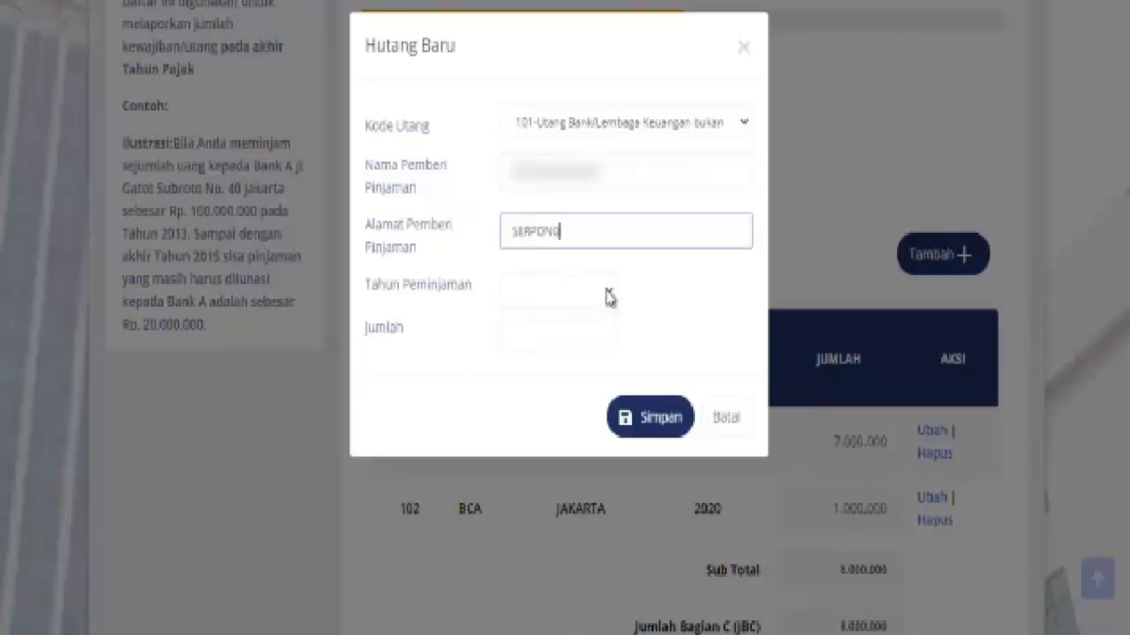
left_click(609, 297)
left_click(548, 1)
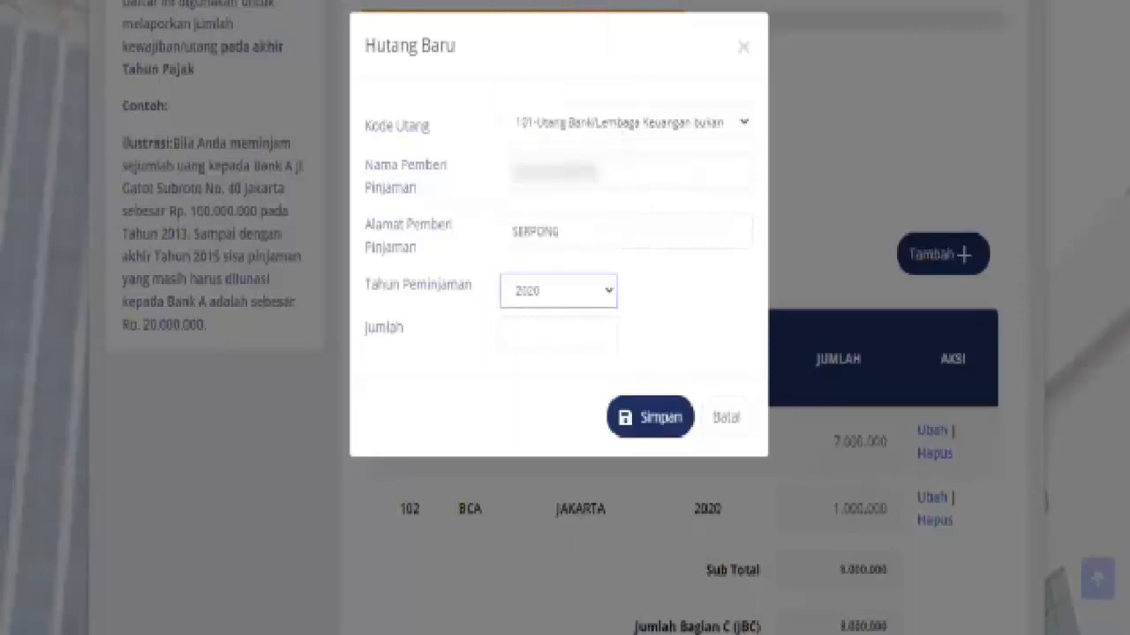
left_click(559, 342)
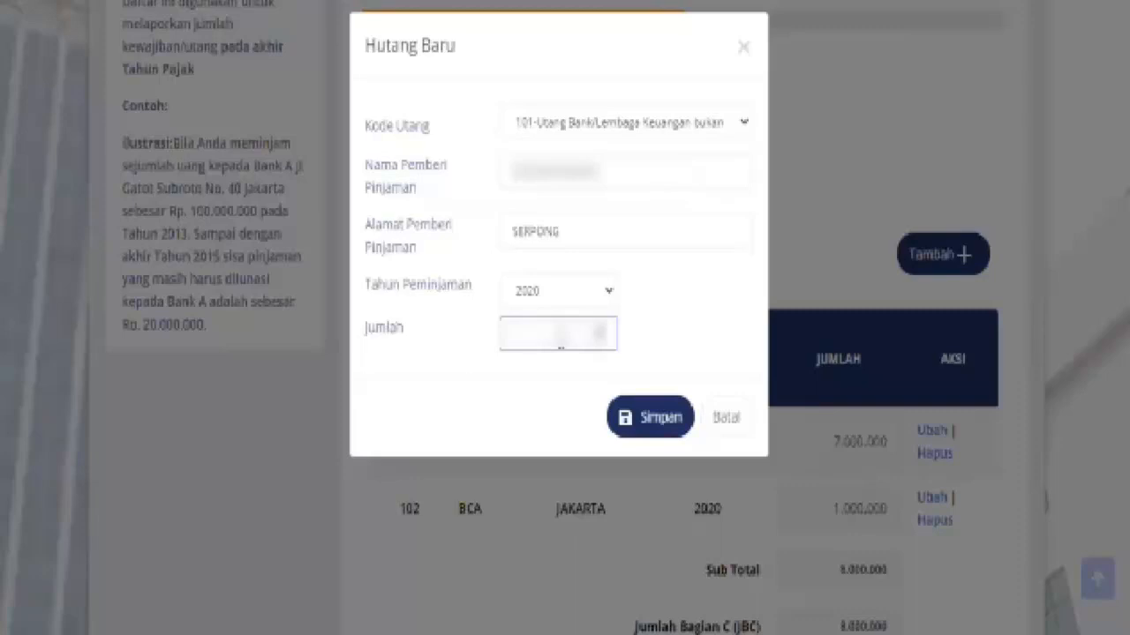
type("000000")
left_click(659, 435)
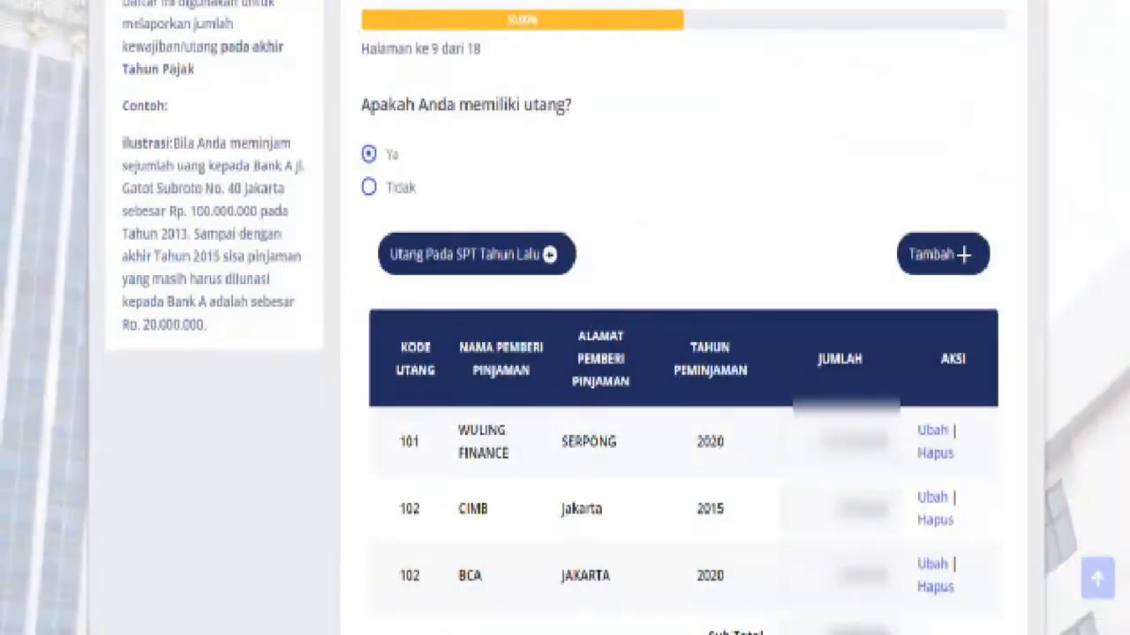
scroll(680, 353, "down", 1)
Continue past the debt list to page 10 and answer Ya to having dependants
scroll(679, 353, "down", 1)
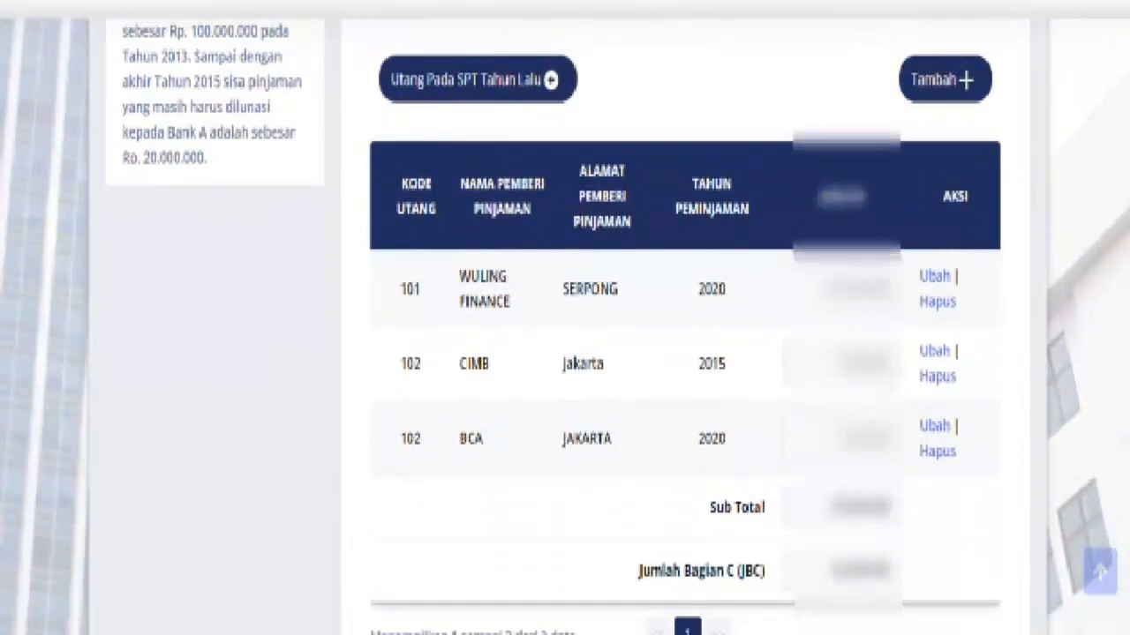
scroll(1059, 465, "down", 1)
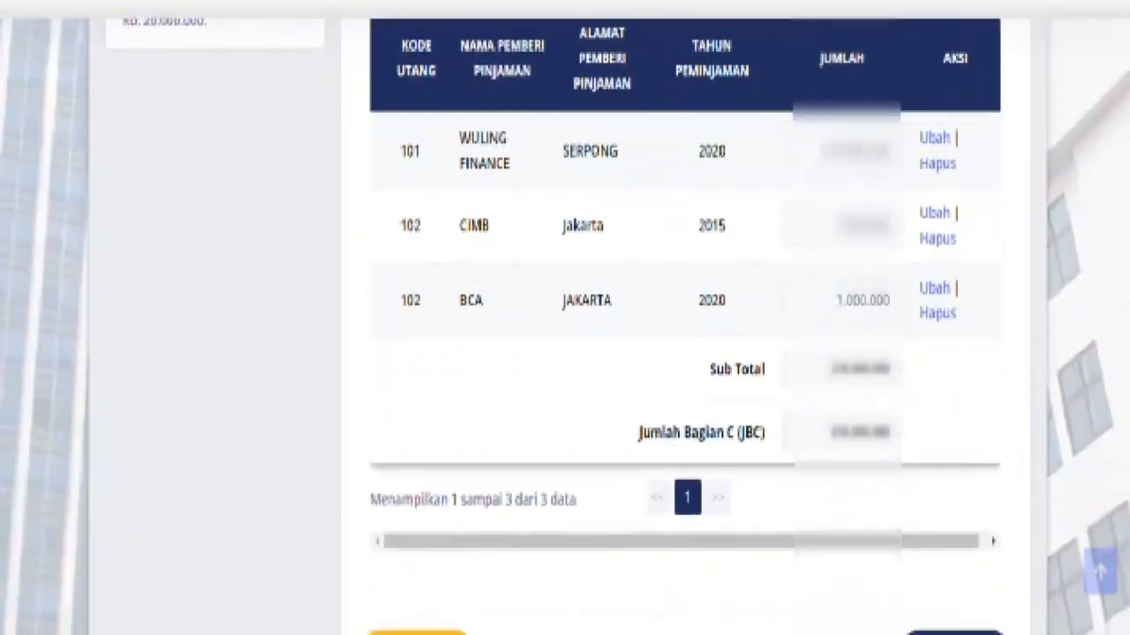
scroll(1044, 569, "down", 1)
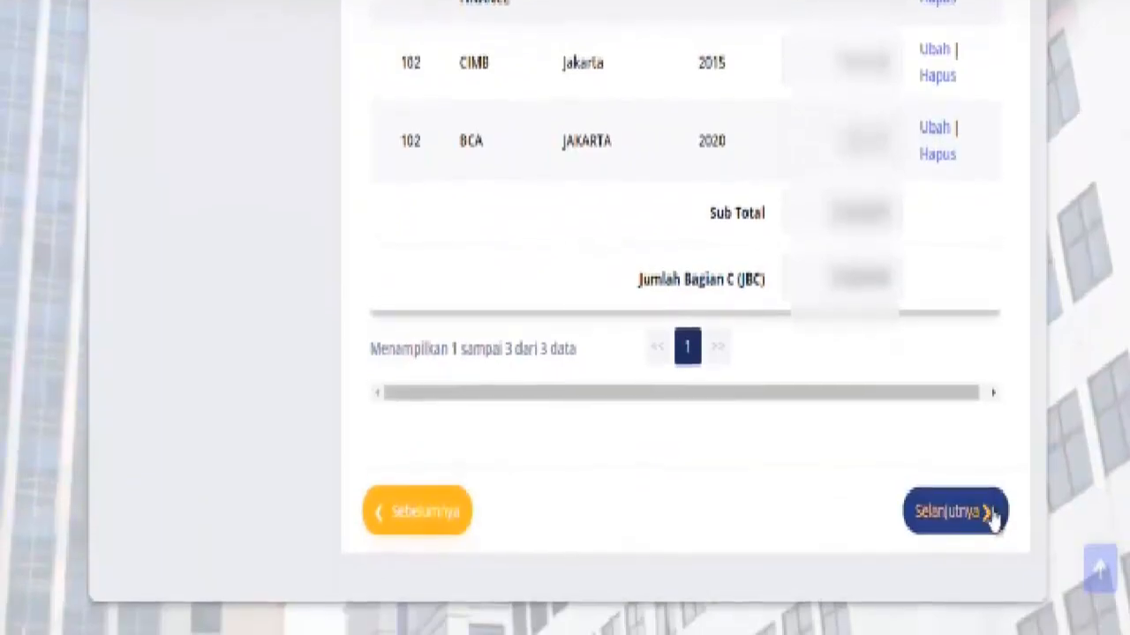
left_click(988, 517)
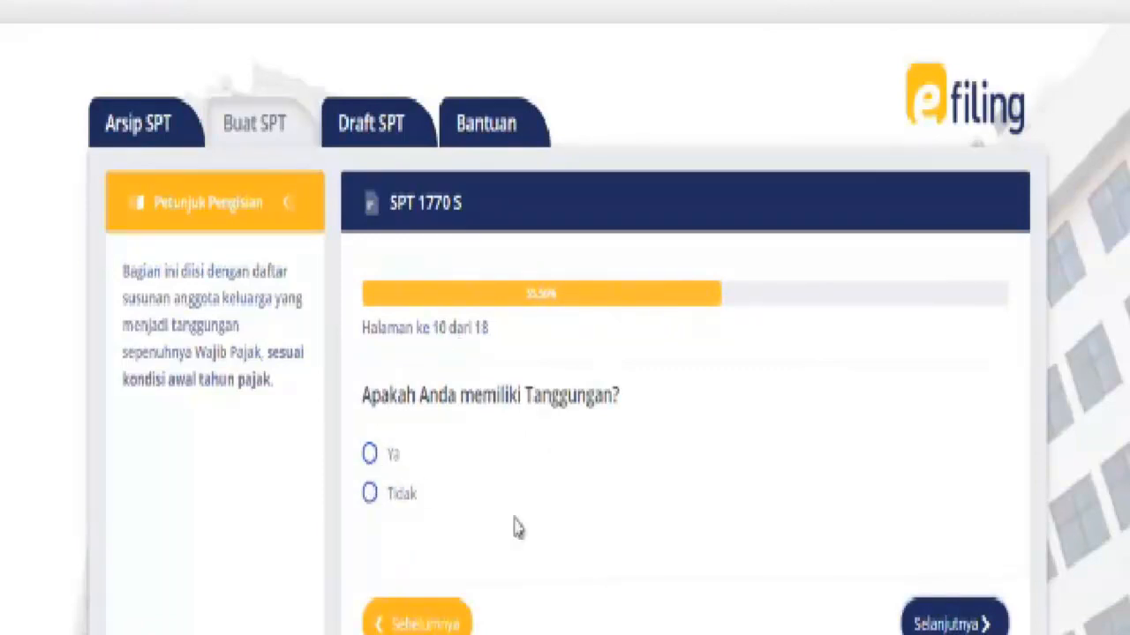
left_click(370, 454)
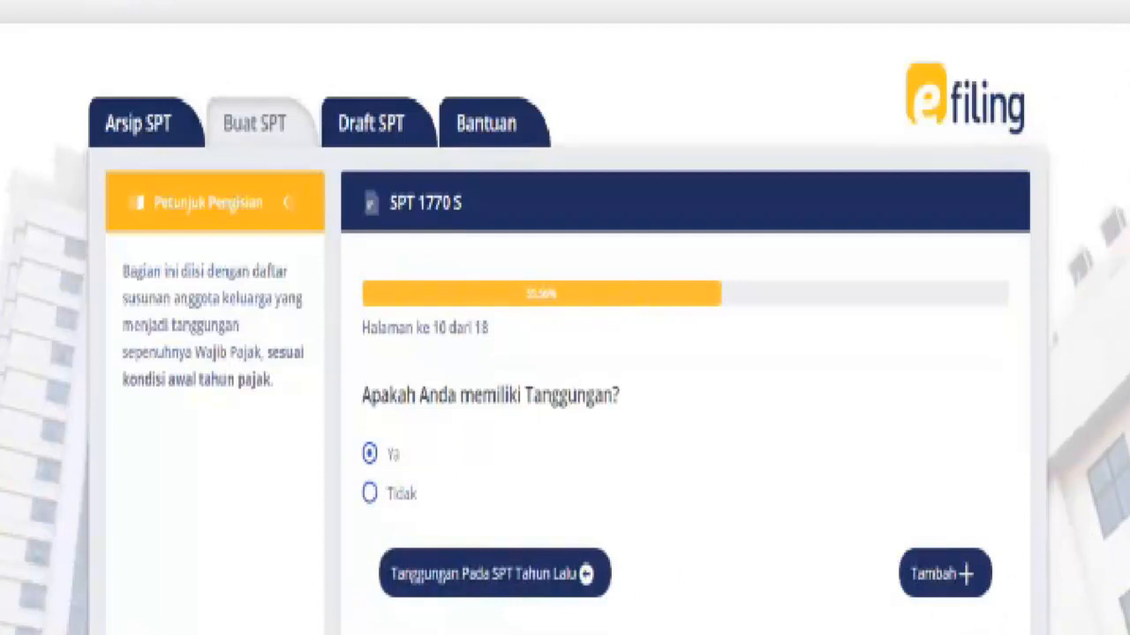
Scroll through the dependants (Tanggungan) table on page 10
scroll(1008, 342, "down", 3)
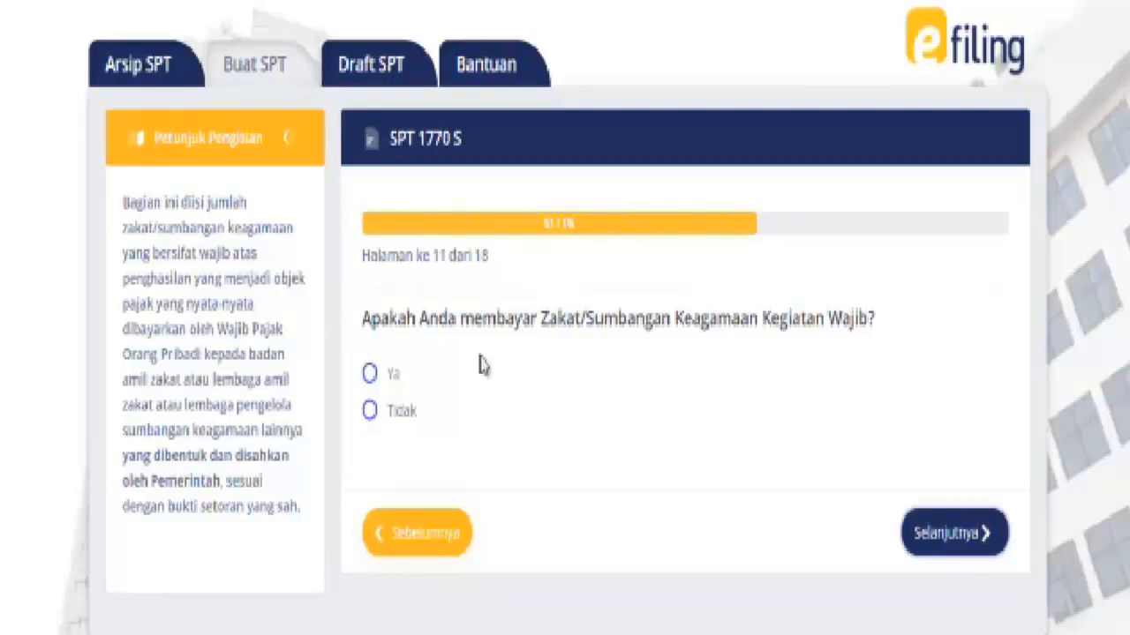
Answer Tidak to the zakat question and continue to page 12
left_click(370, 374)
left_click(371, 413)
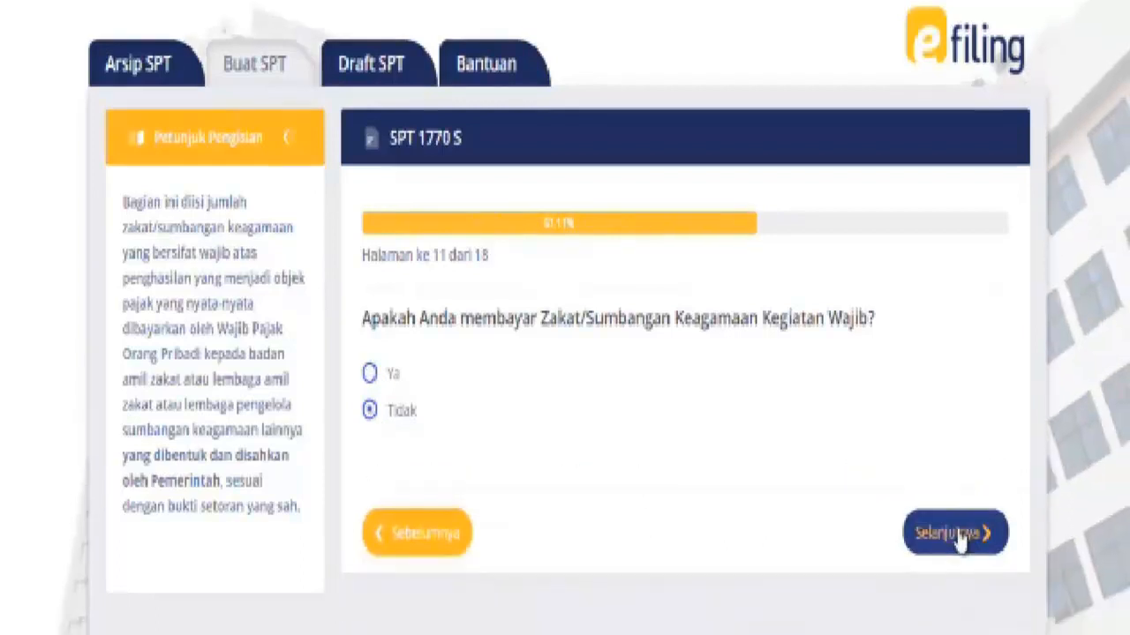
left_click(959, 530)
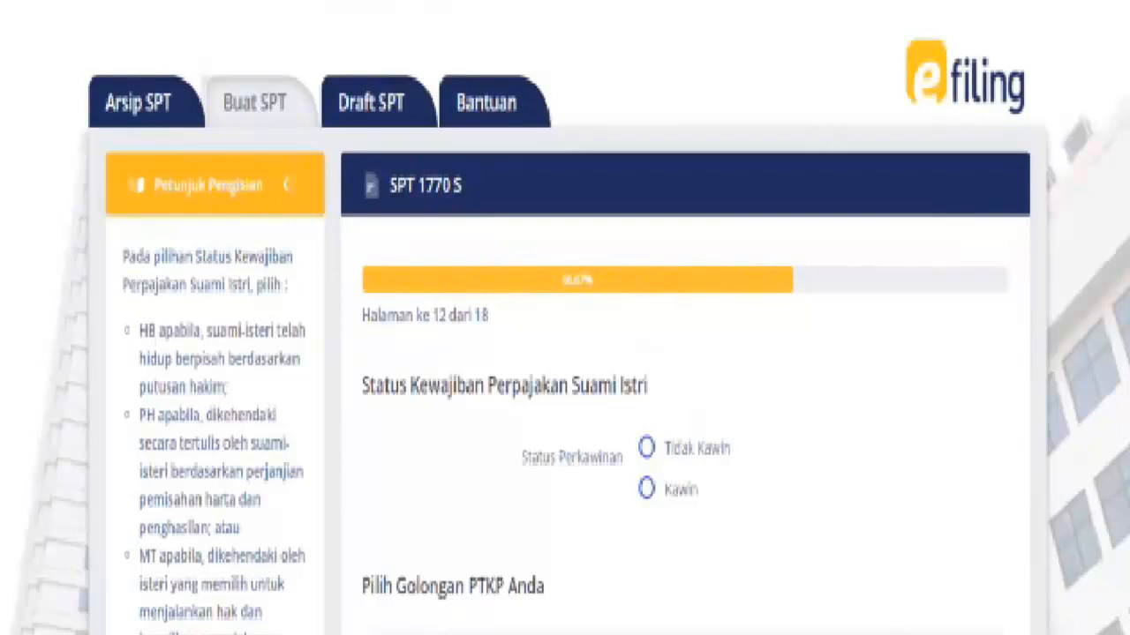
Set marital status to Kawin with spouse status KK / Kepala Keluarga, then check the PTKP choices
scroll(564, 317, "down", 3)
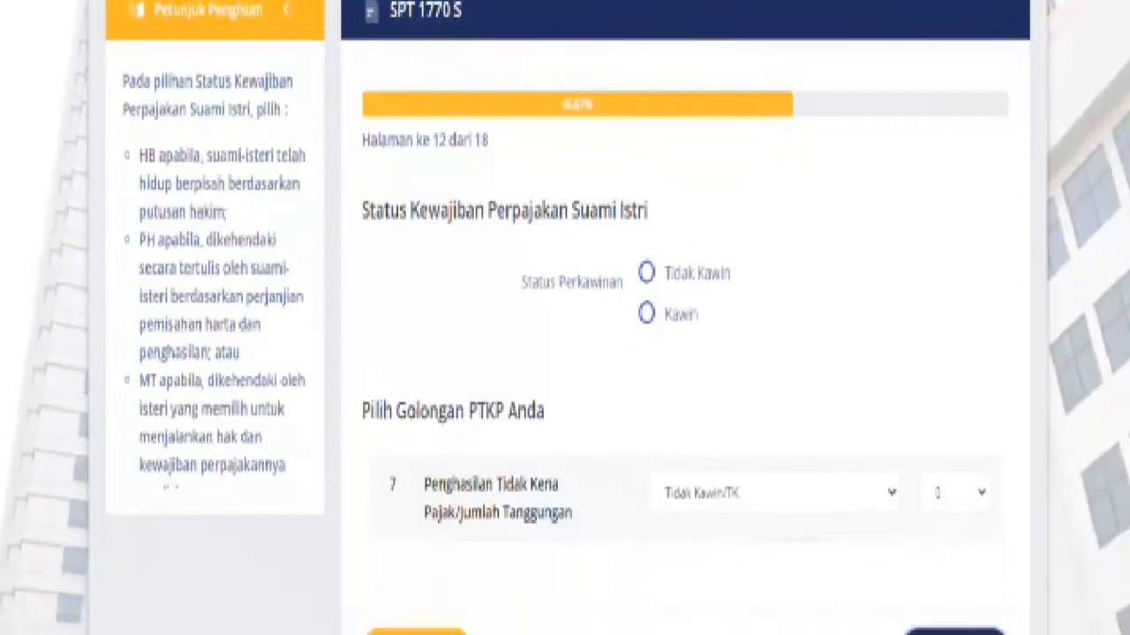
scroll(565, 318, "down", 1)
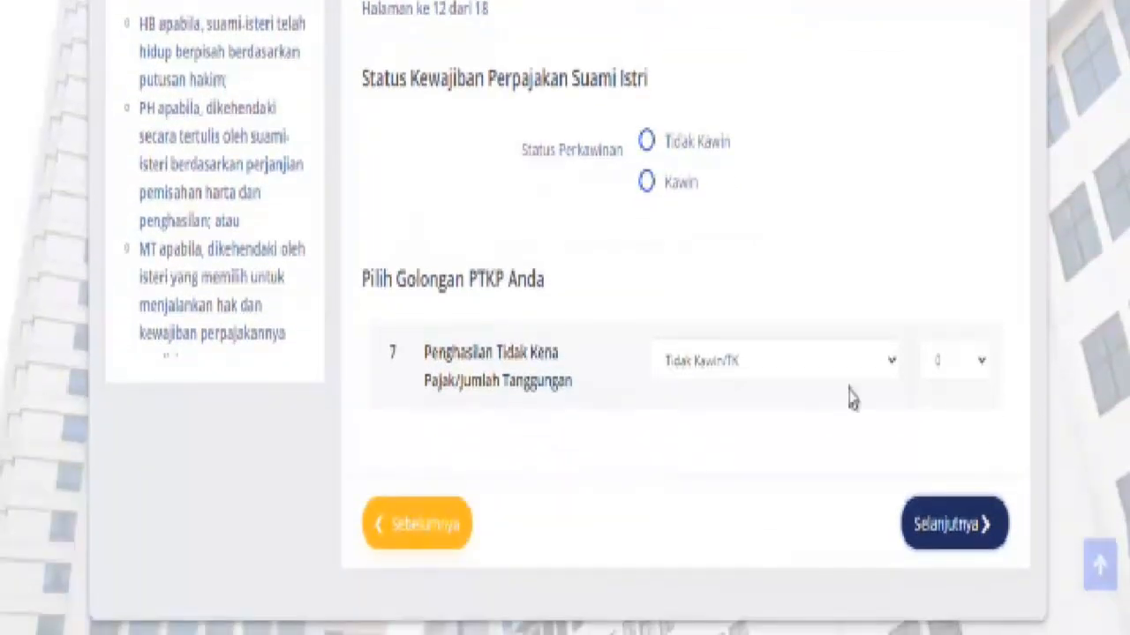
scroll(517, 146, "up", 1)
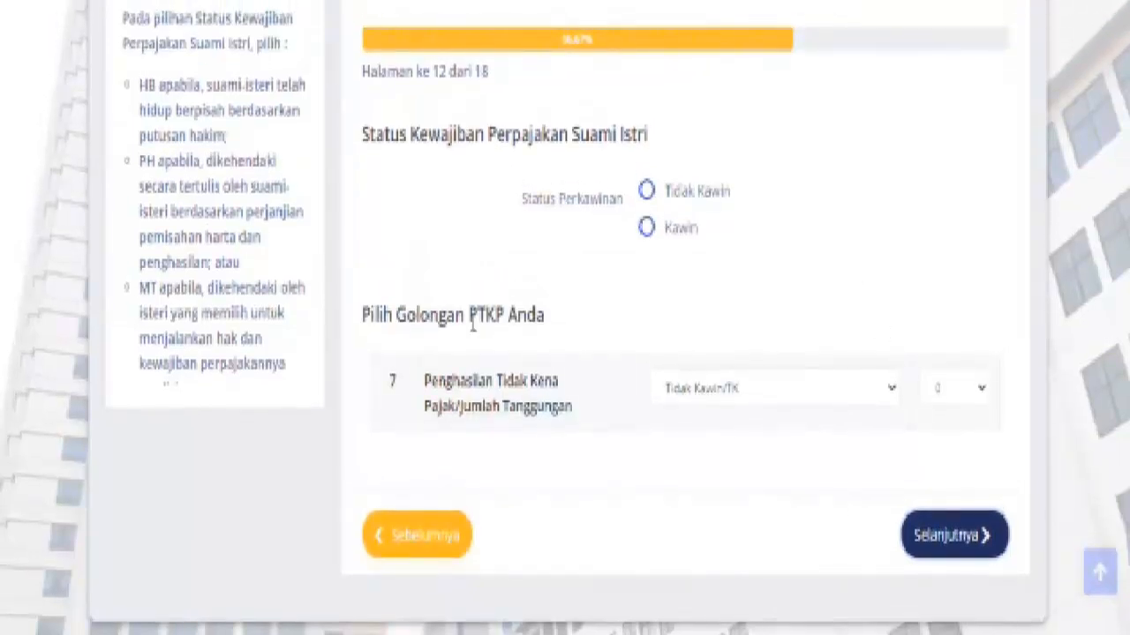
left_click(648, 227)
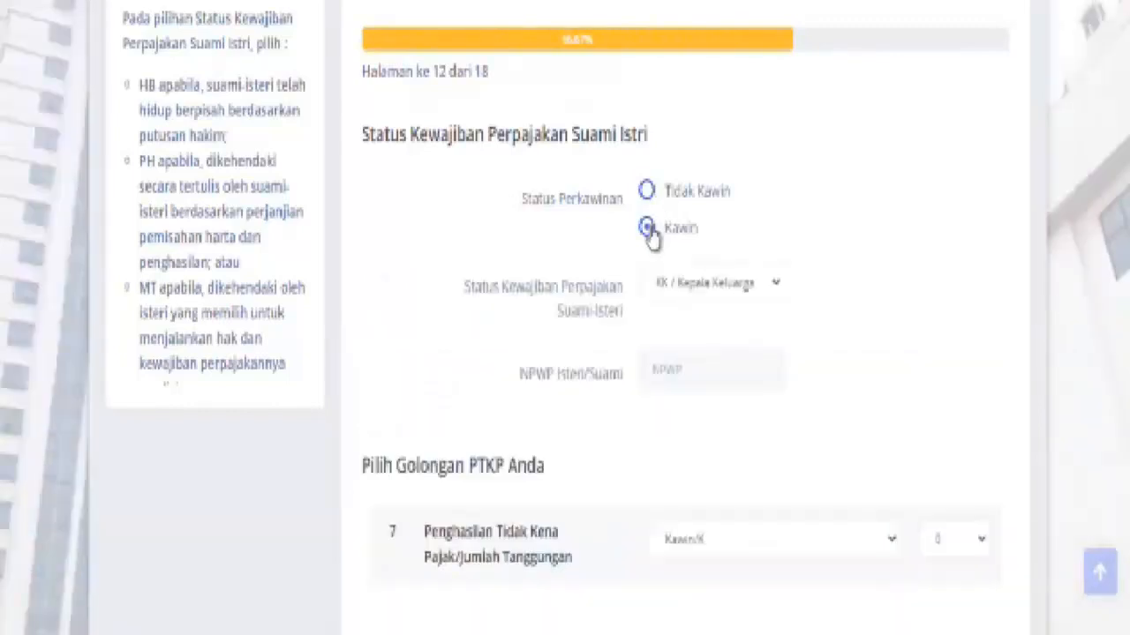
left_click(776, 291)
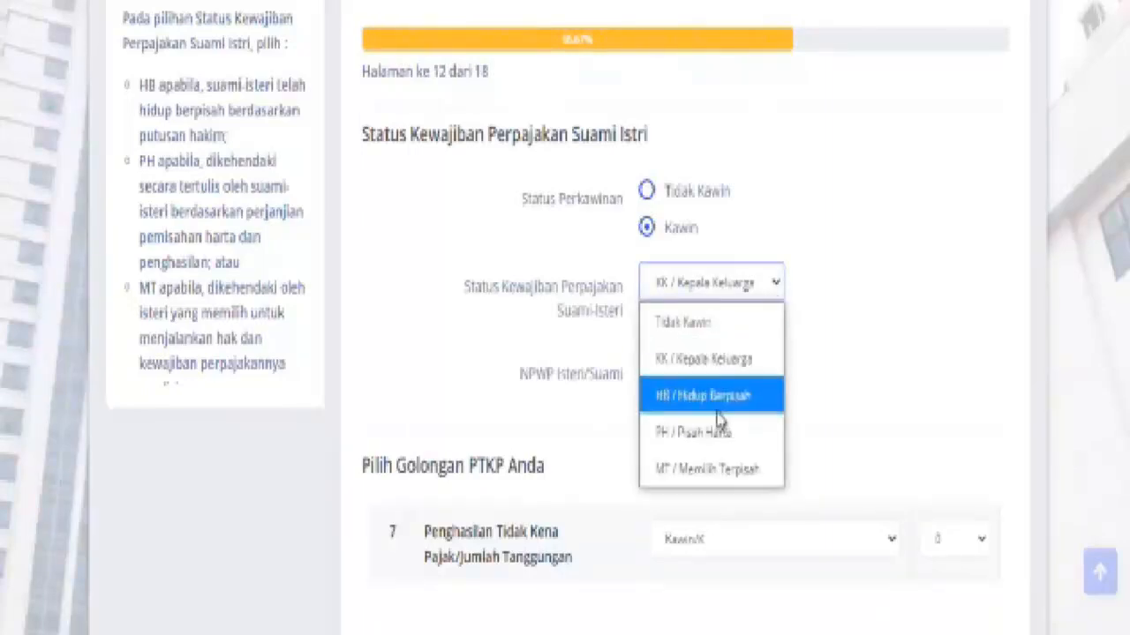
left_click(773, 286)
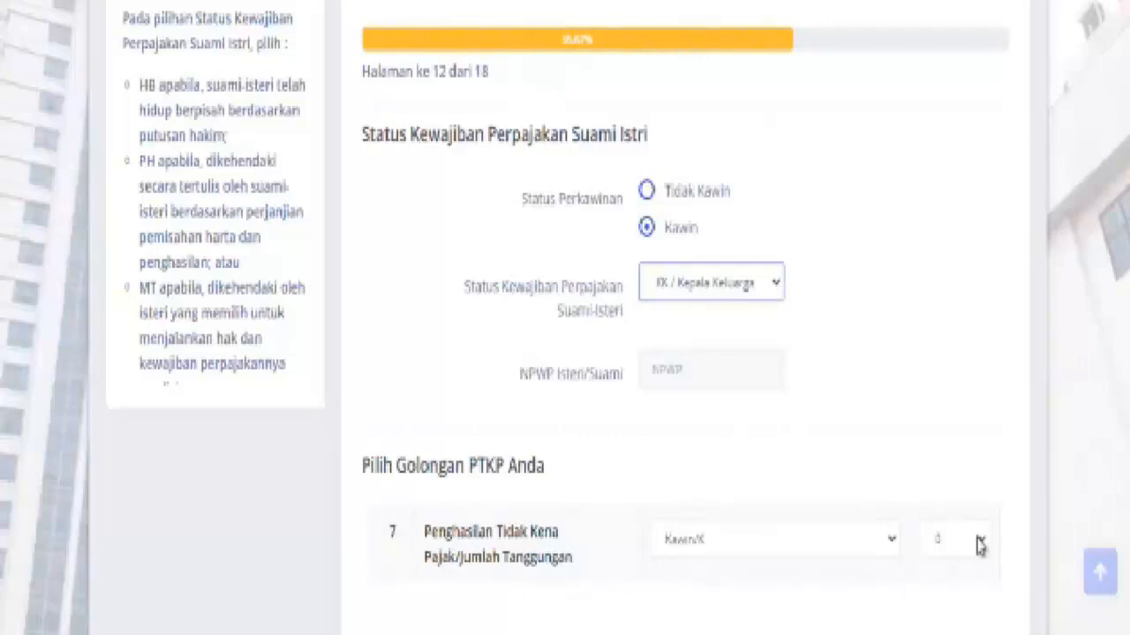
left_click(896, 548)
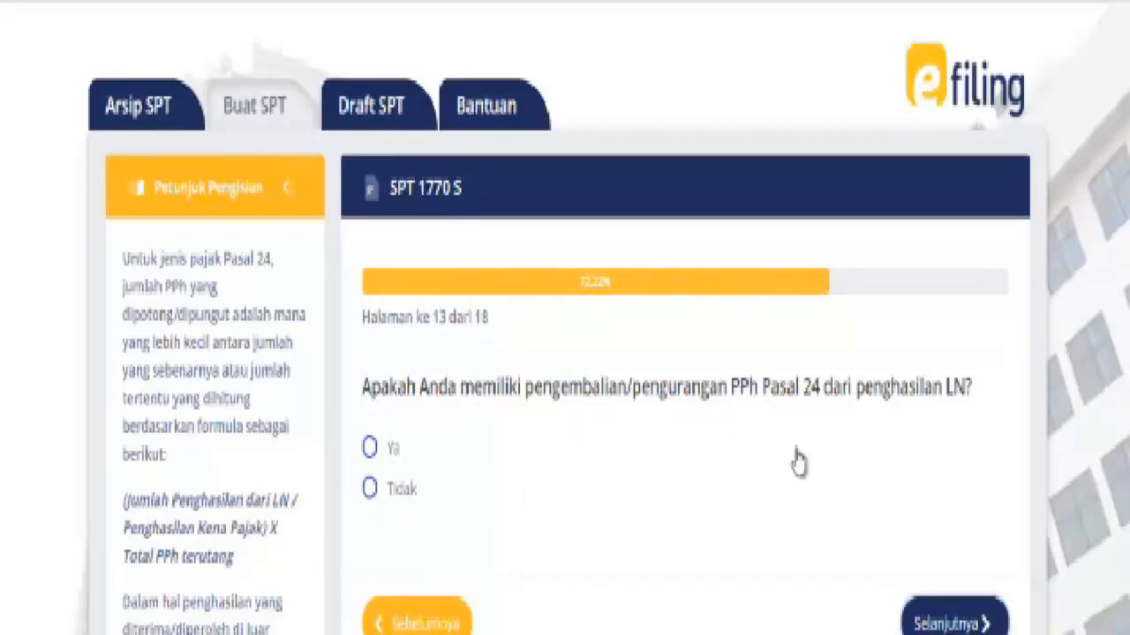
Answer Tidak to the PPh Pasal 24 refund question and go to page 14
scroll(617, 414, "down", 1)
left_click(370, 388)
left_click(978, 521)
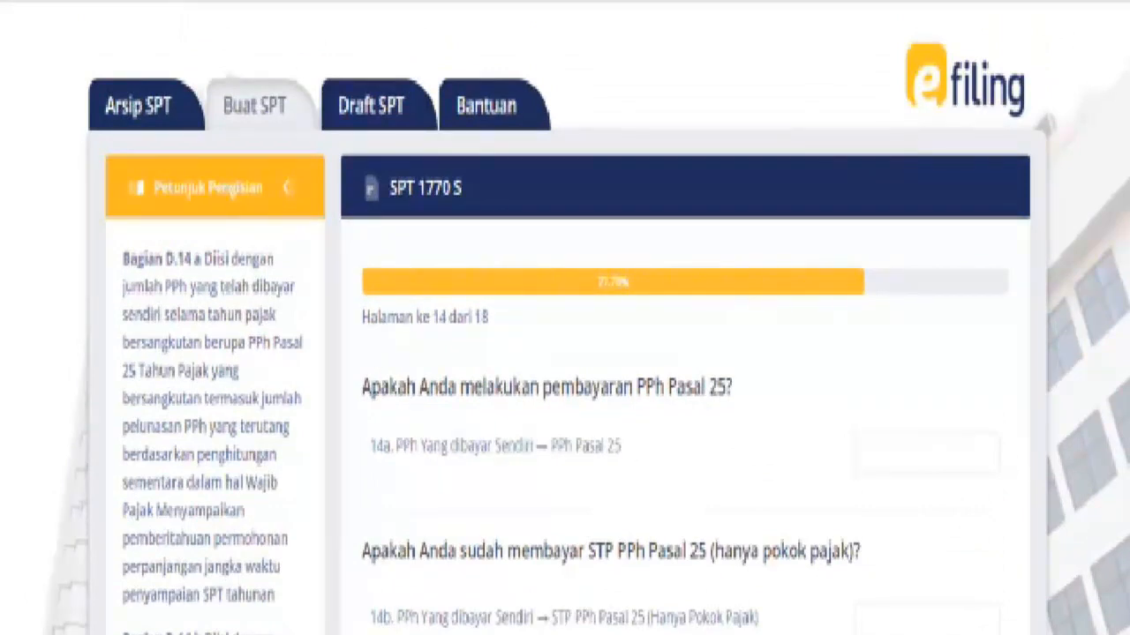
Leave the page 14 PPh Pasal 25 fields empty and advance to the tax calculation
scroll(728, 468, "down", 2)
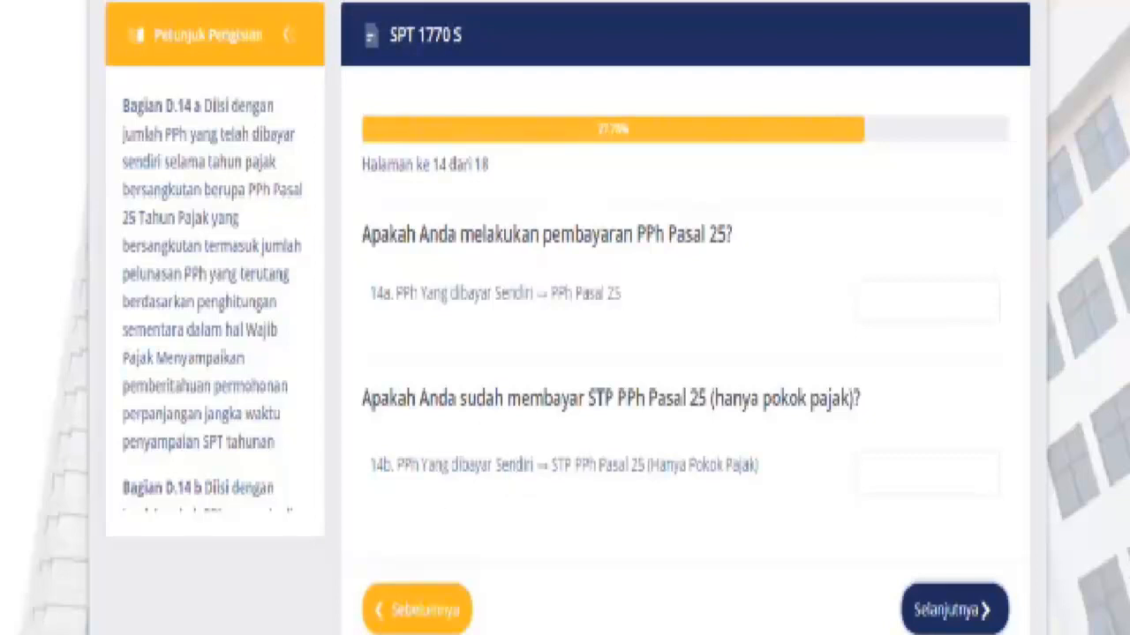
scroll(931, 254, "down", 2)
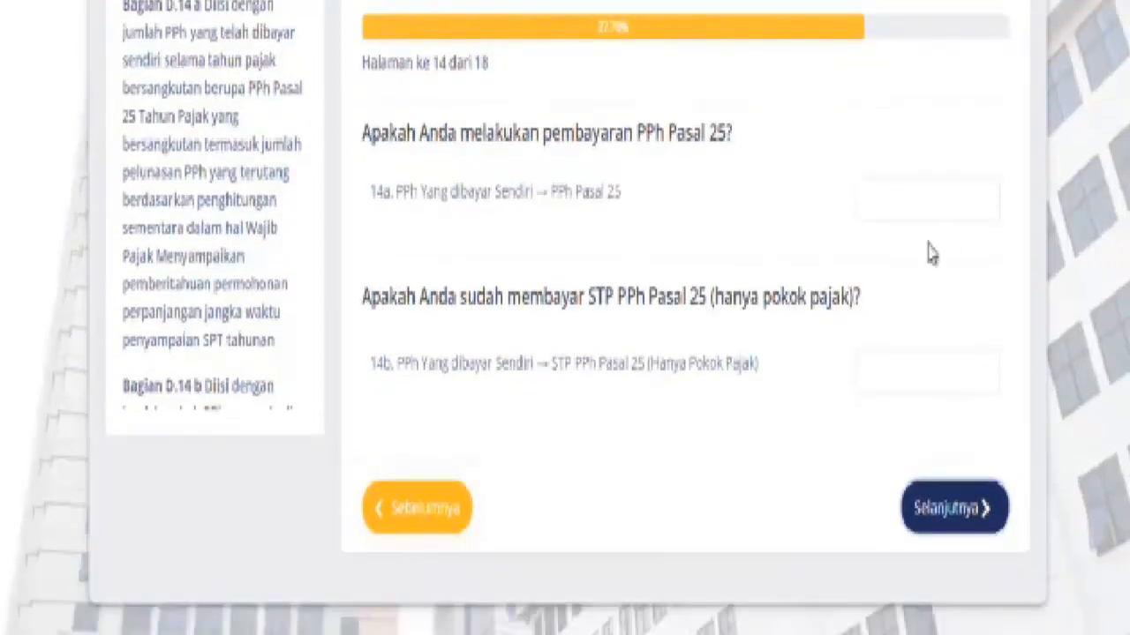
left_click(951, 508)
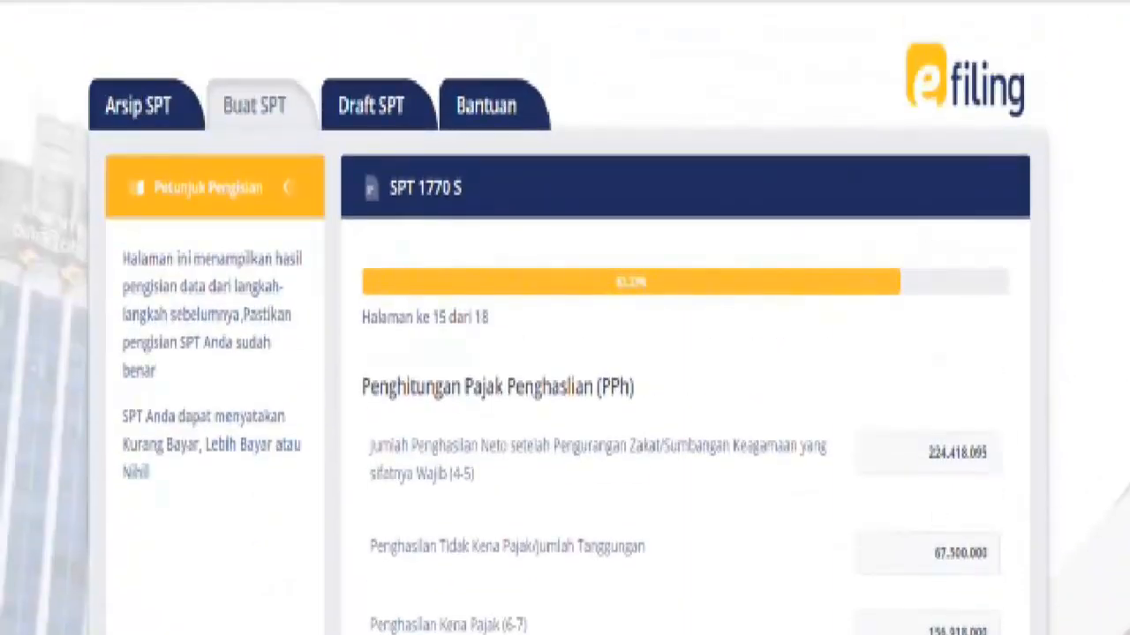
Review the Nihil totals of the tax calculation and advance to page 16, Proses Kurang/Lebih Bayar
scroll(565, 353, "down", 5)
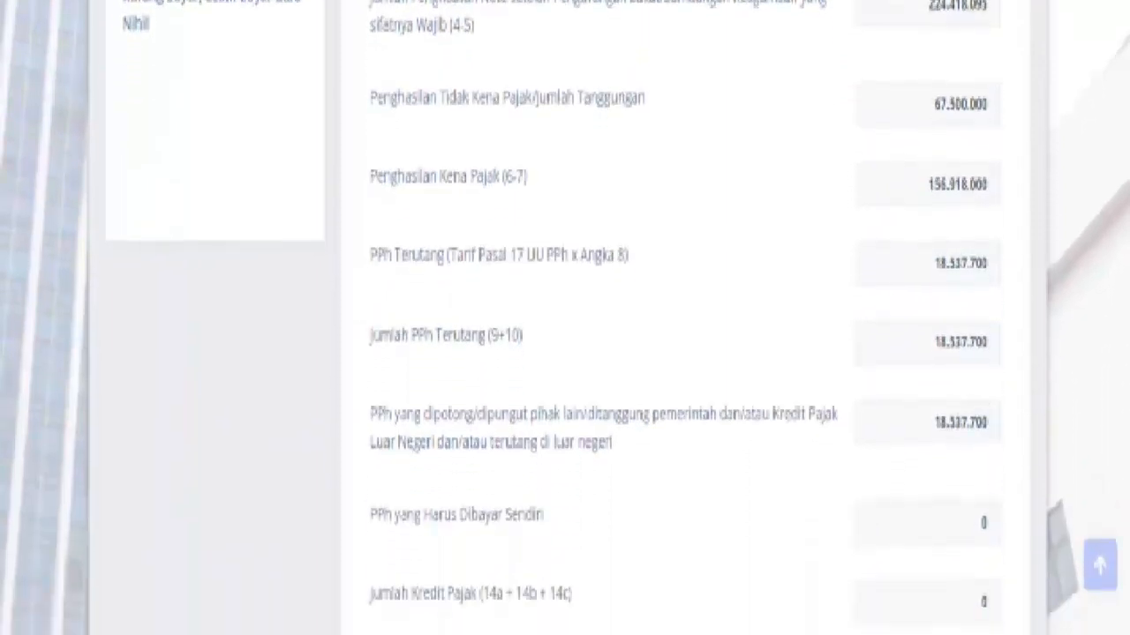
scroll(565, 317, "down", 2)
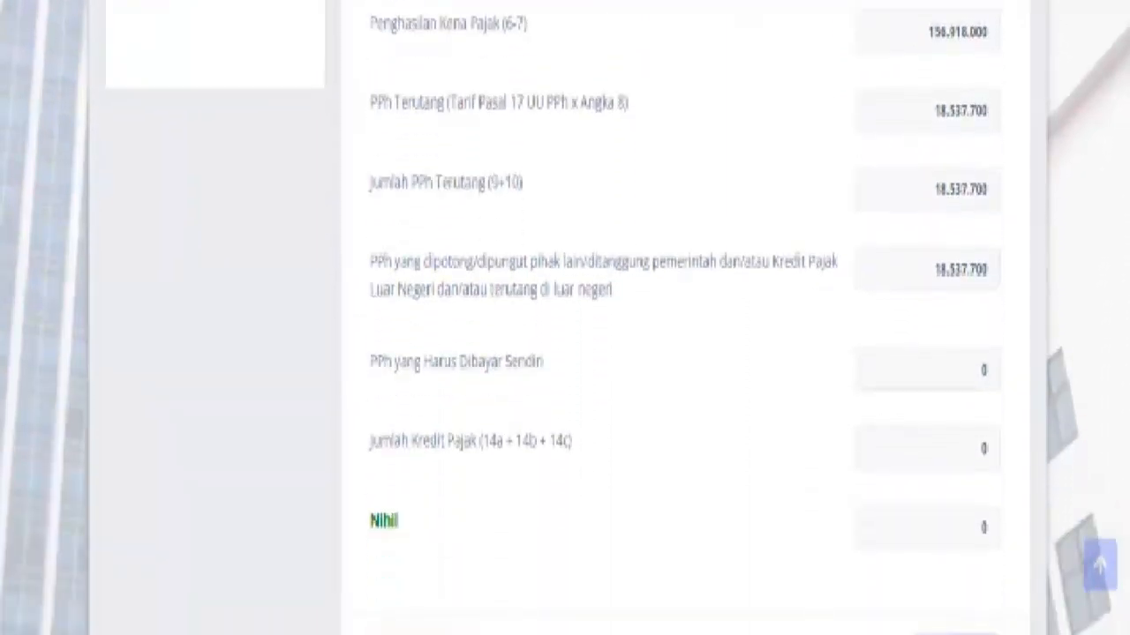
scroll(918, 373, "down", 2)
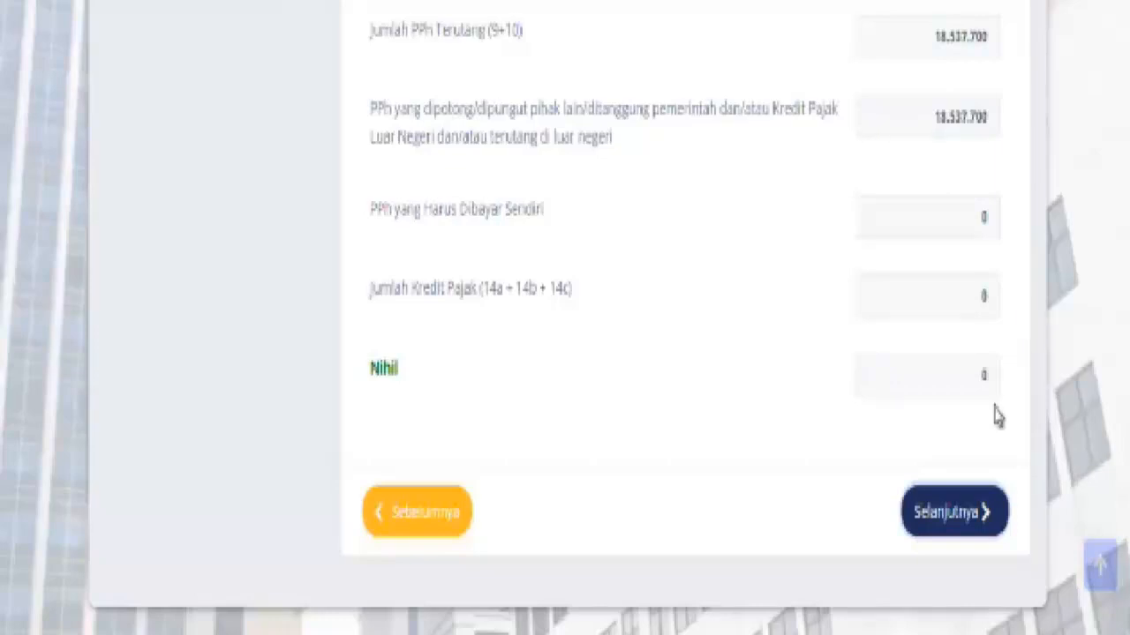
left_click(945, 512)
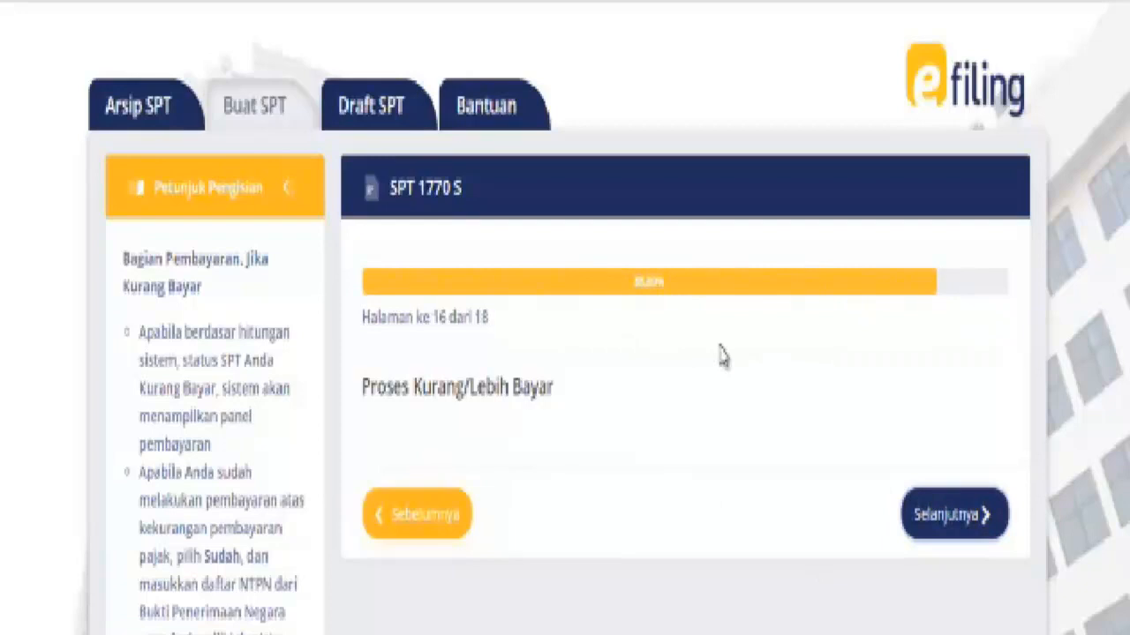
Agree to the page 17 declaration and reach the final SPT Anda summary page
left_click(951, 521)
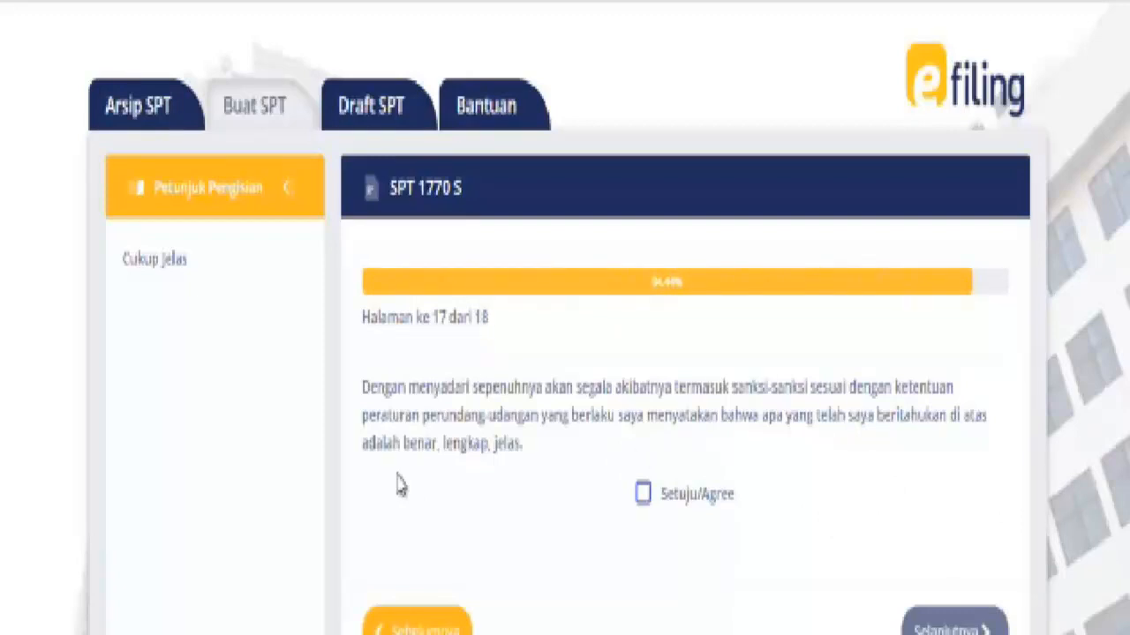
left_click(643, 494)
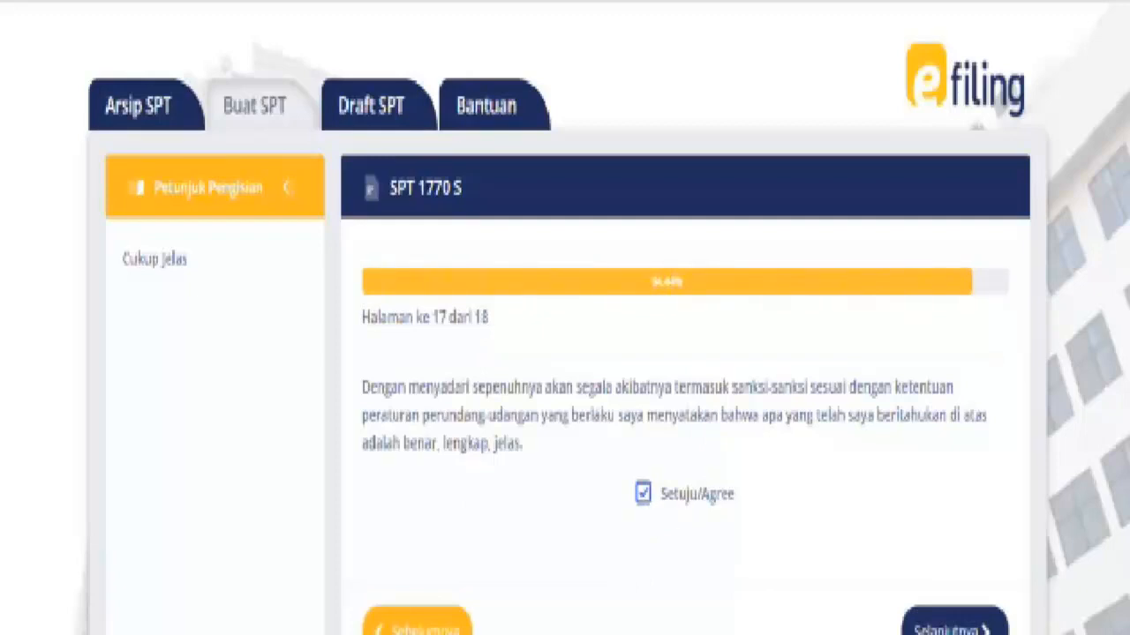
left_click(976, 623)
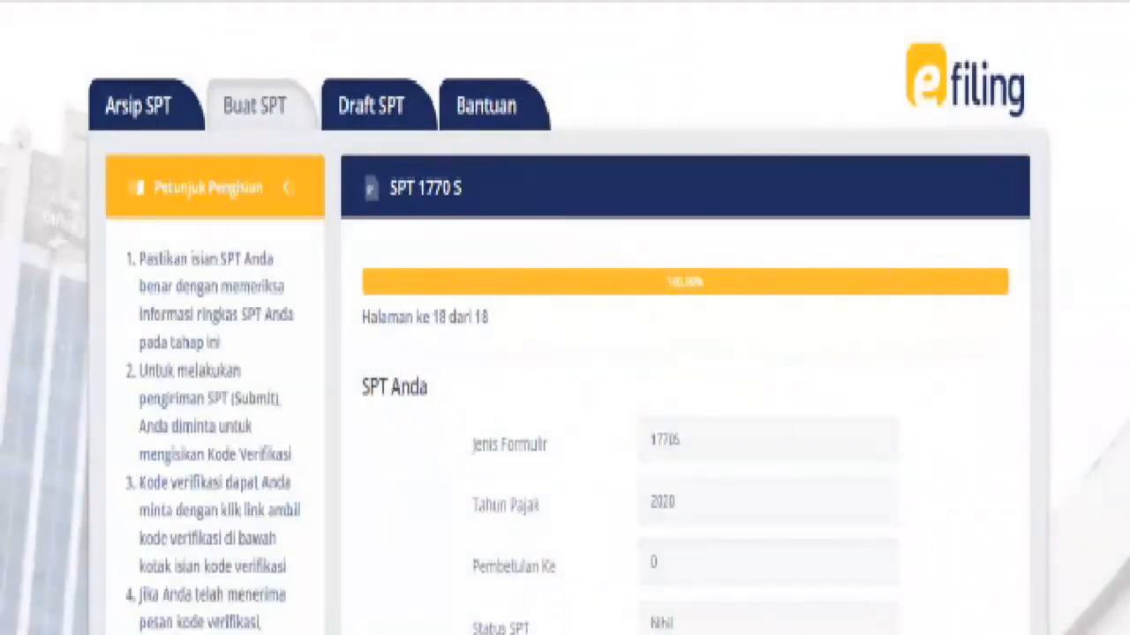
Scroll the summary down to the Ambil kode verifikasi link and Kirim SPT button
scroll(565, 318, "down", 4)
scroll(565, 317, "down", 1)
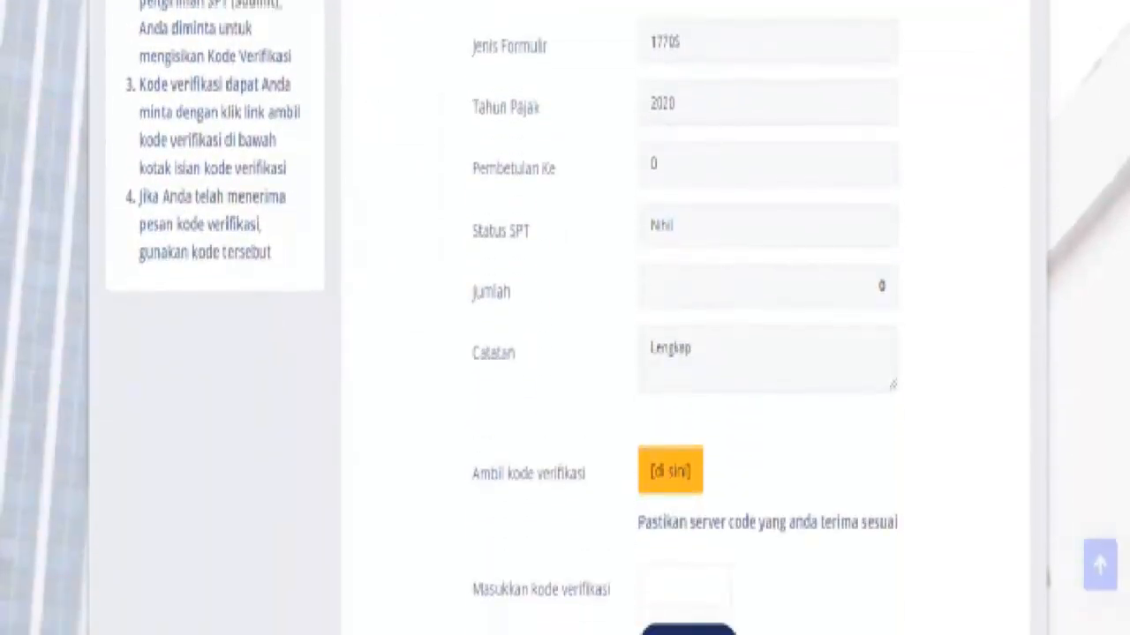
scroll(565, 317, "down", 1)
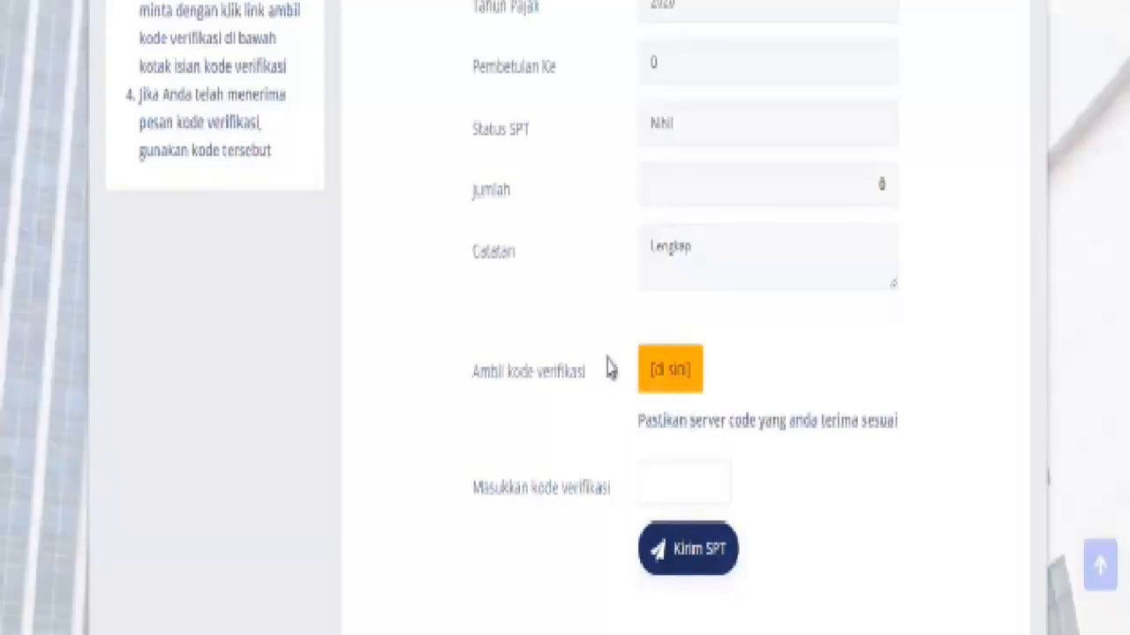
Request a submission verification code delivered by SMS instead of email
left_click(673, 374)
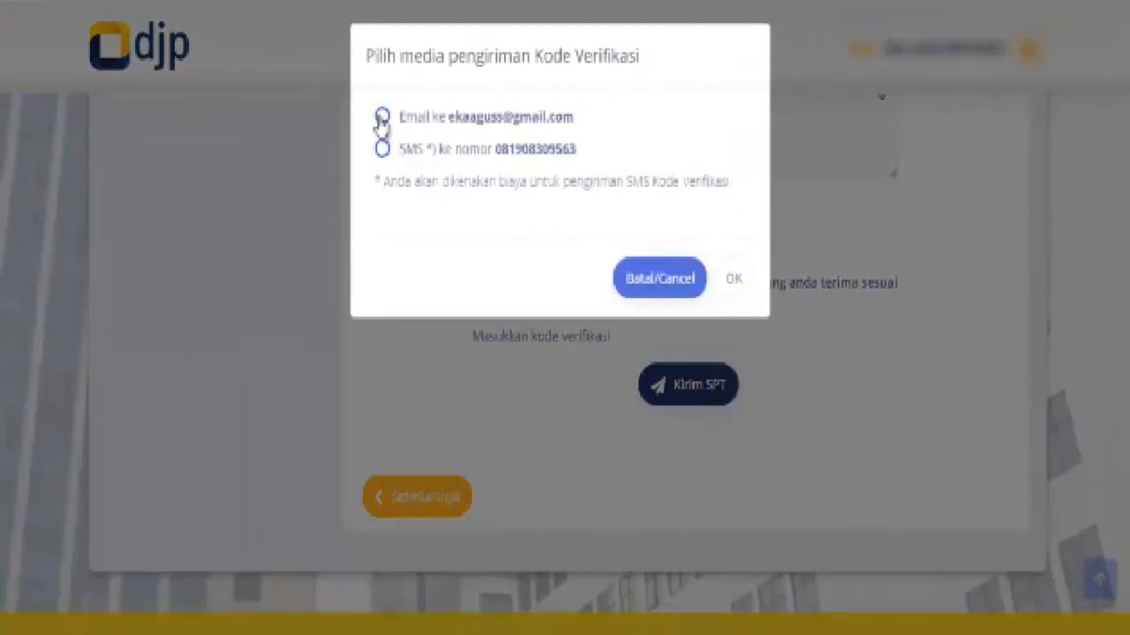
left_click(383, 149)
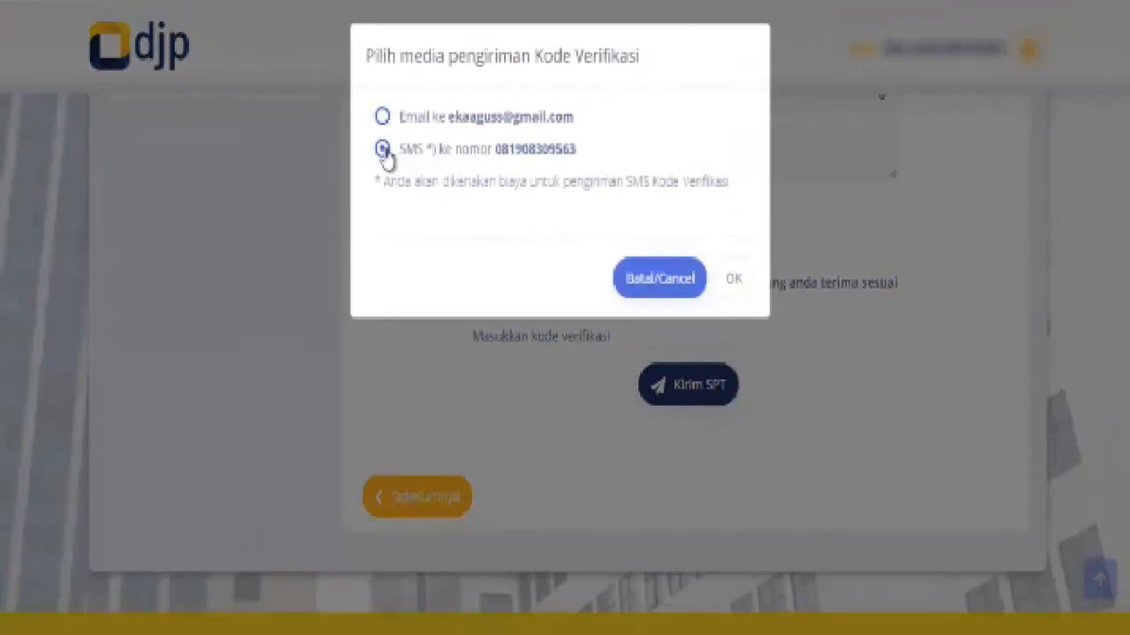
left_click(731, 280)
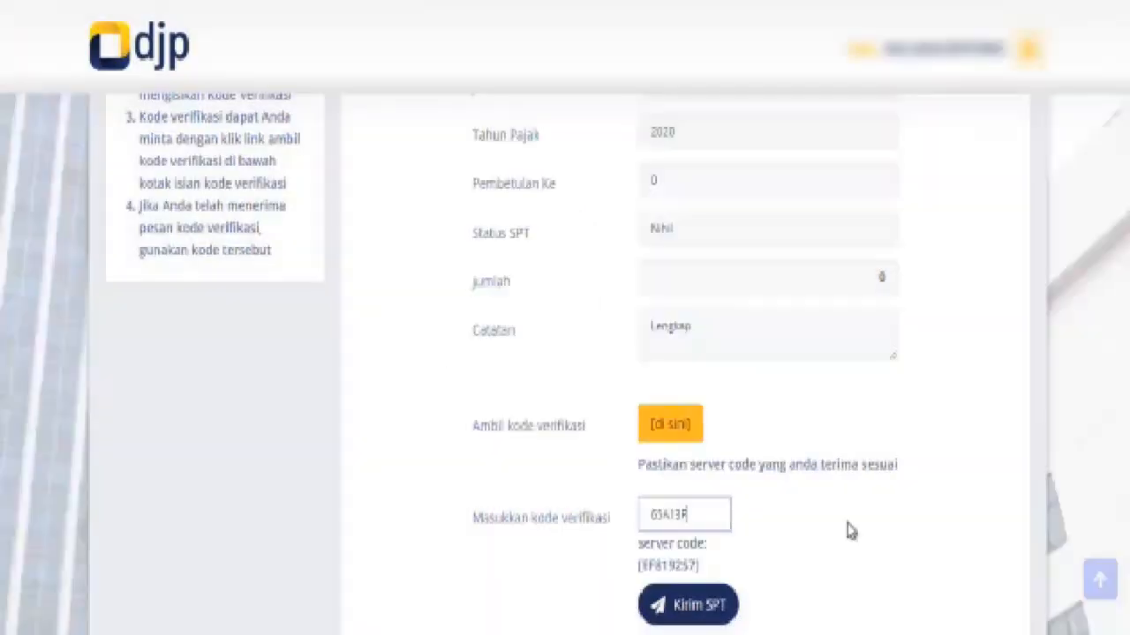
Submit the 2020 SPT 1770 S, rate it Puas, and open the Bukti Penerimaan Elektronik email in Gmail
left_click(684, 614)
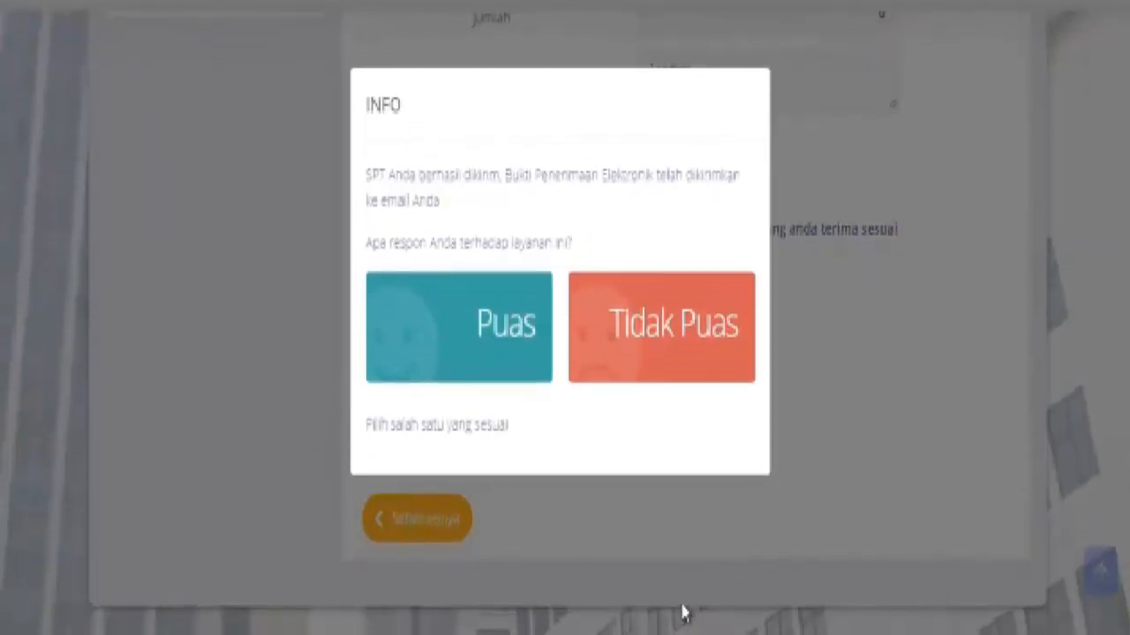
left_click(474, 355)
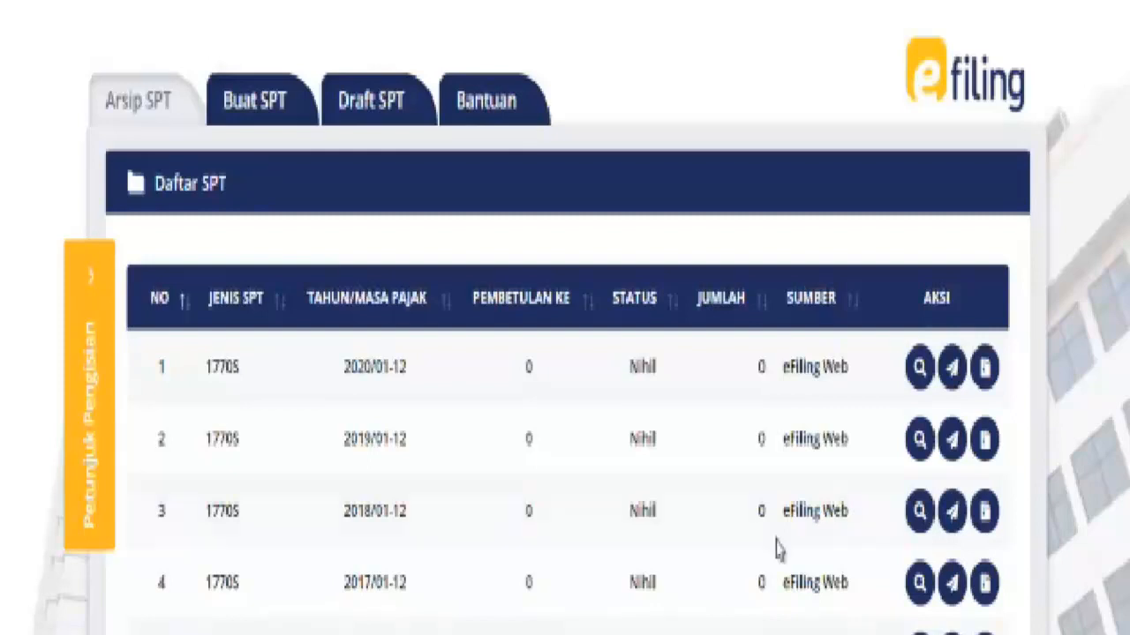
mouse_move(497, 633)
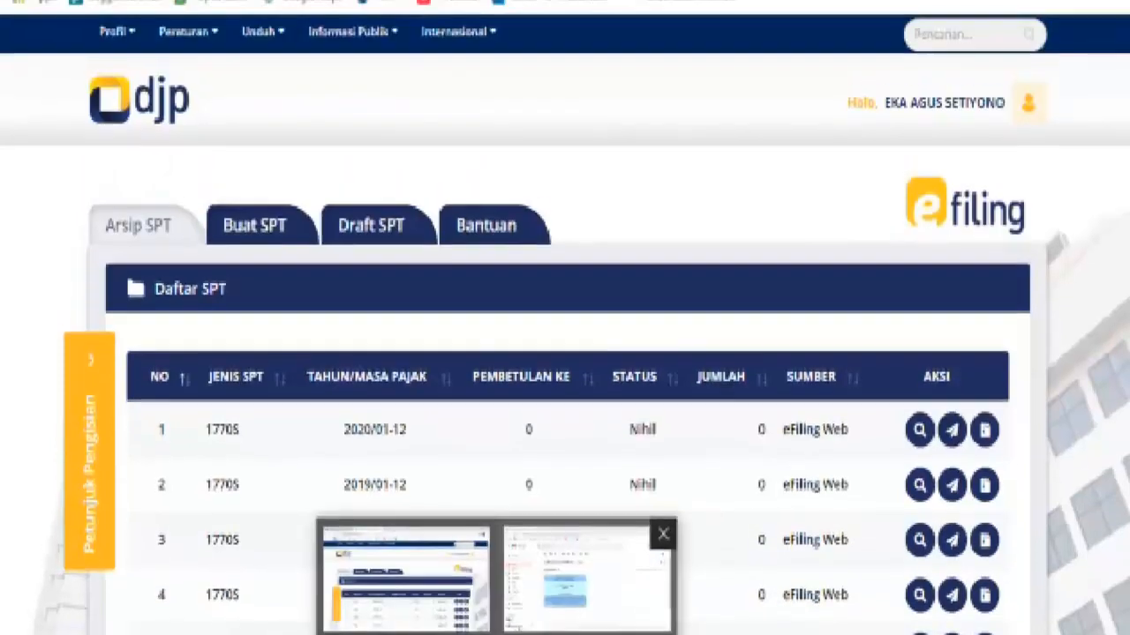
left_click(586, 578)
left_click(474, 118)
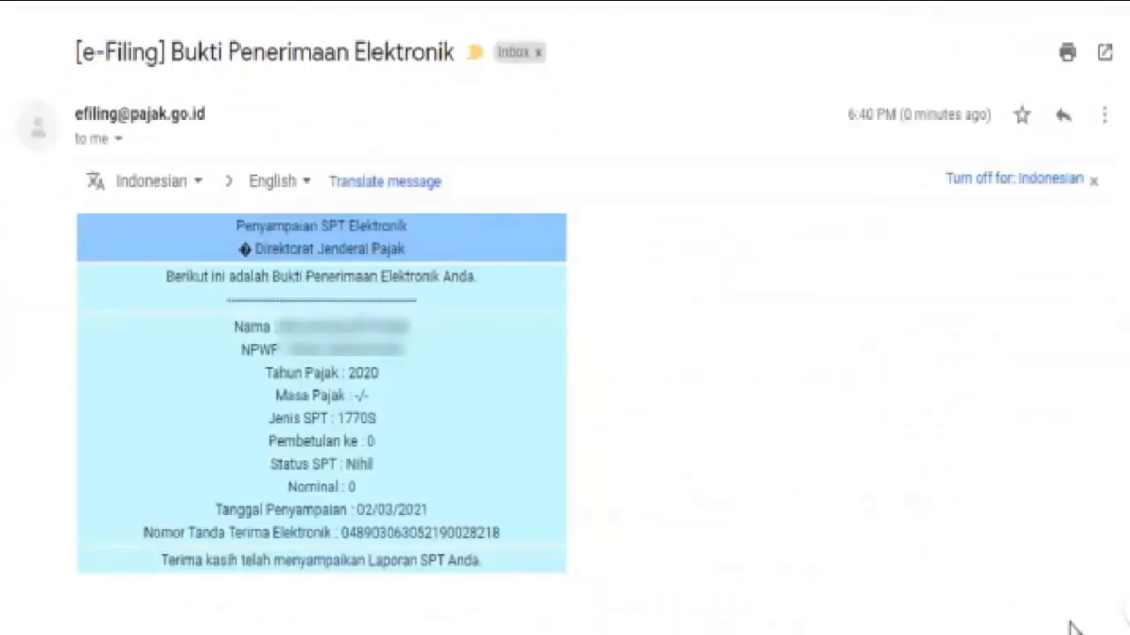